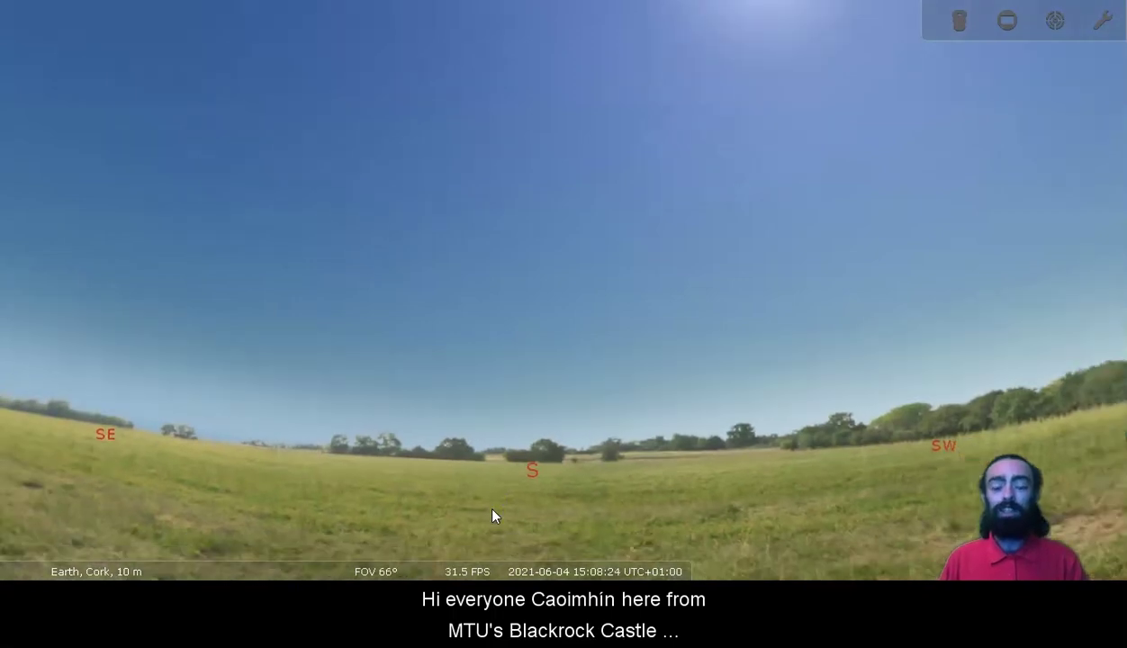
Zoom out over Cork's horizon to a 91° field of view
scroll(494, 515, "down", 2)
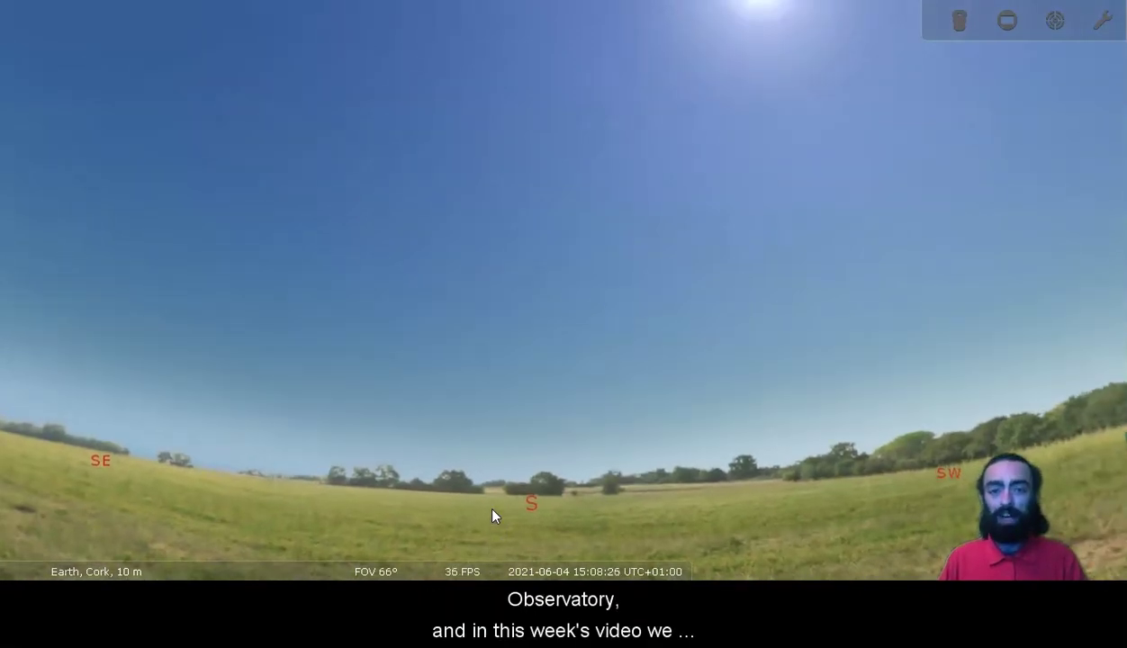
scroll(494, 515, "down", 3)
key("Up")
key("Right")
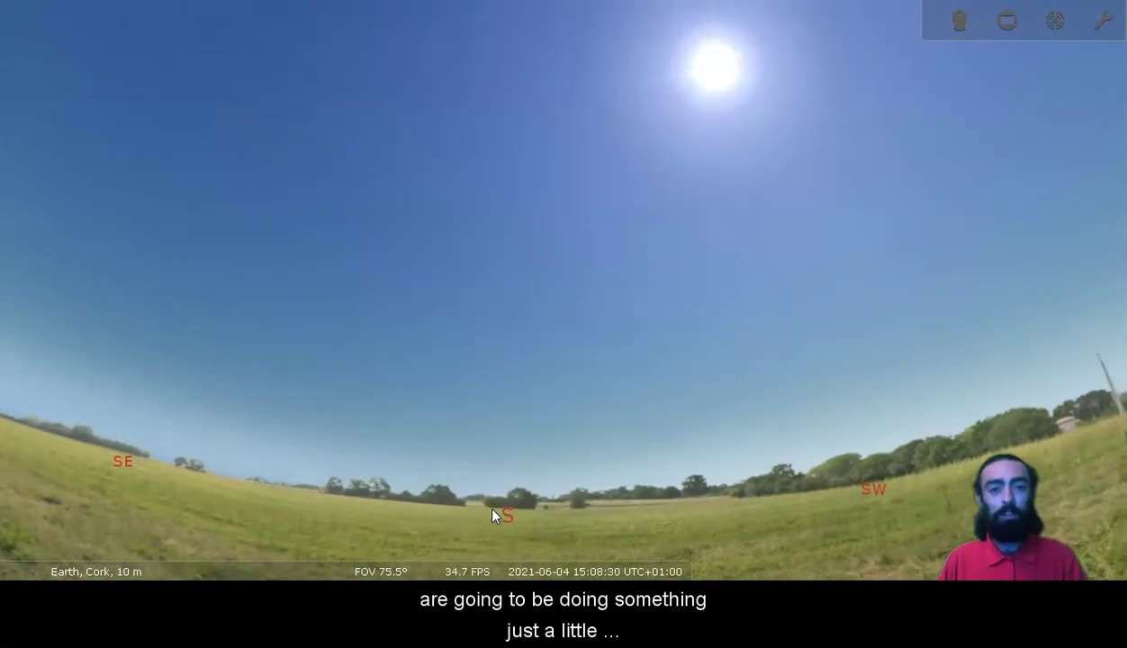
scroll(493, 515, "down", 4)
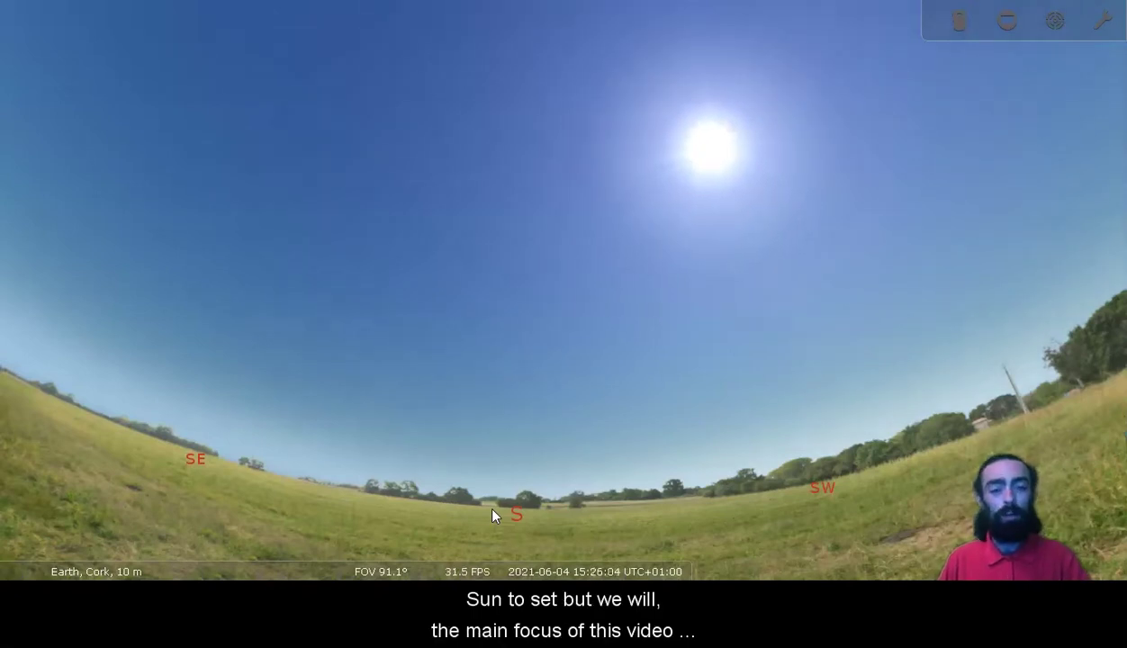
Run time toward dusk while turning the view west to the sunset horizon
key("Right")
key("Right")
key("Down")
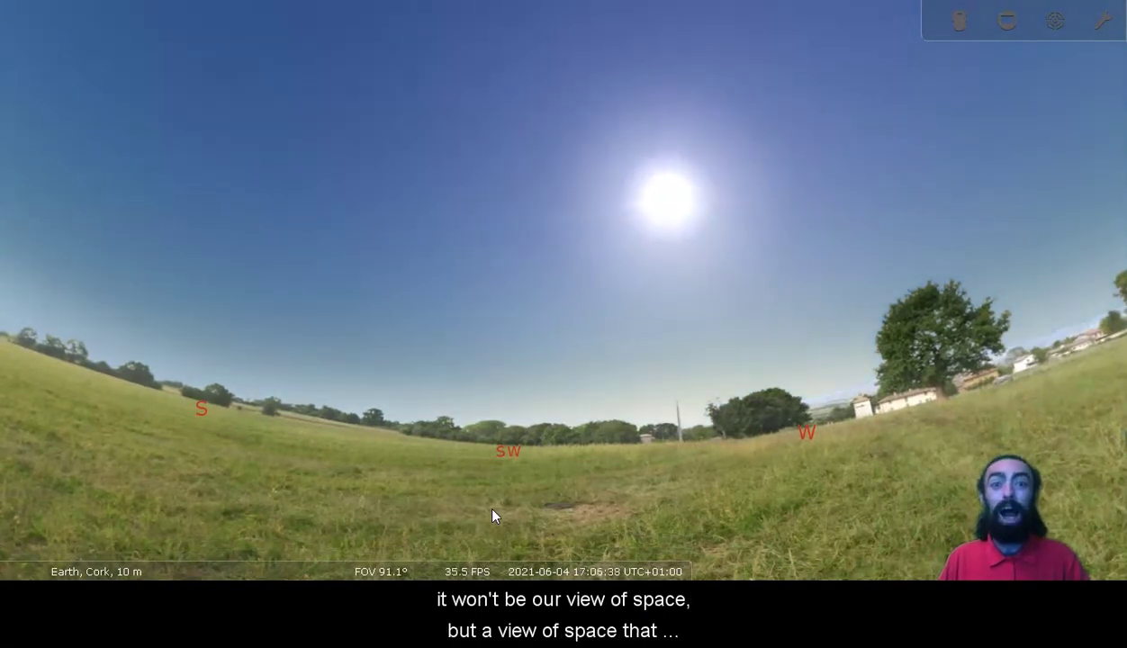
key("Right")
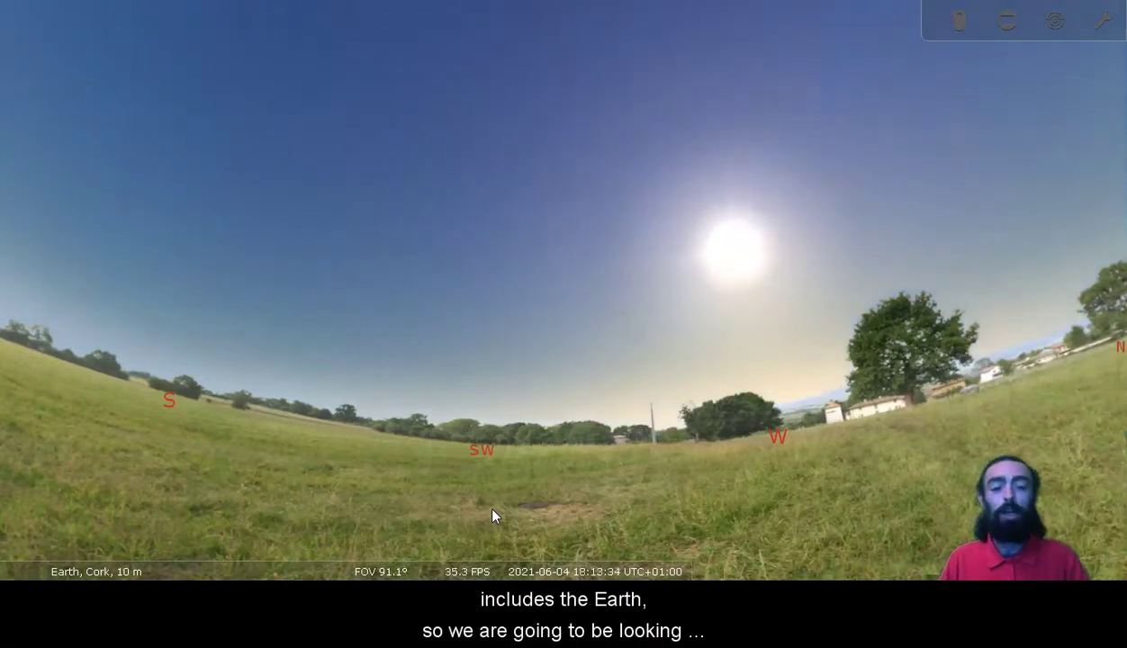
key("Right")
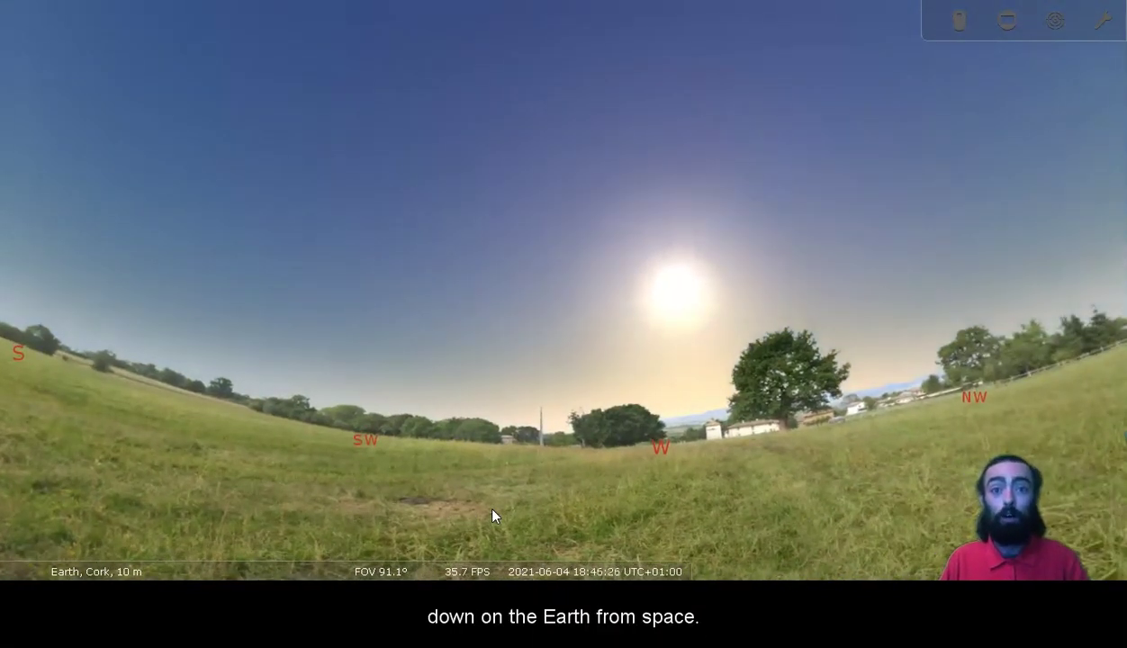
key("Down")
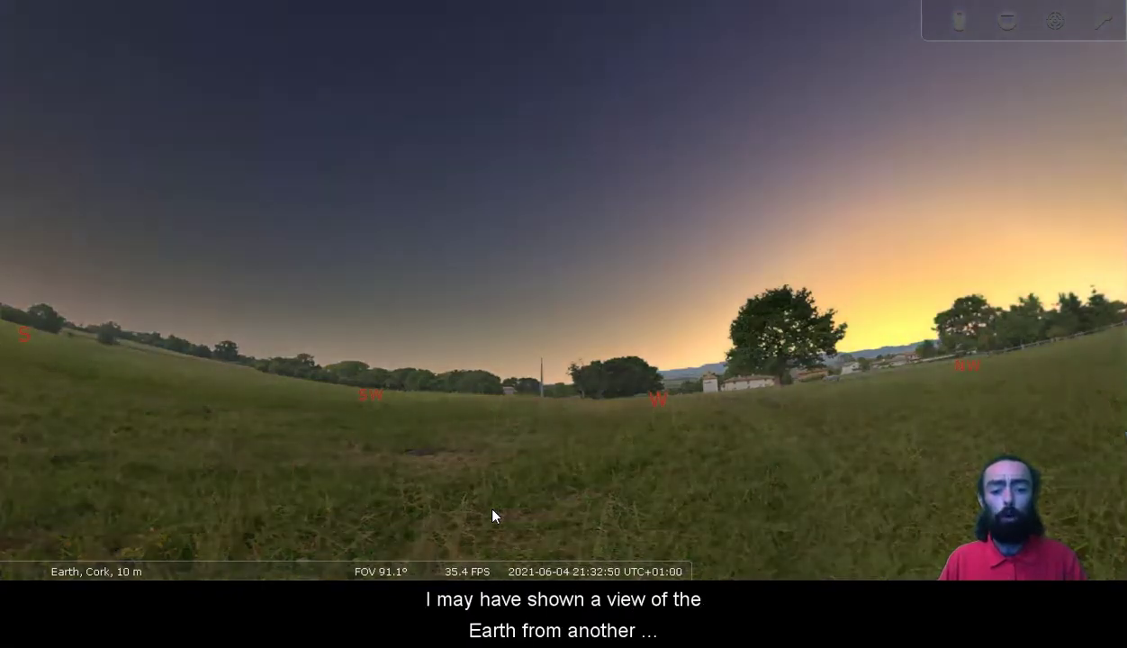
key("Right")
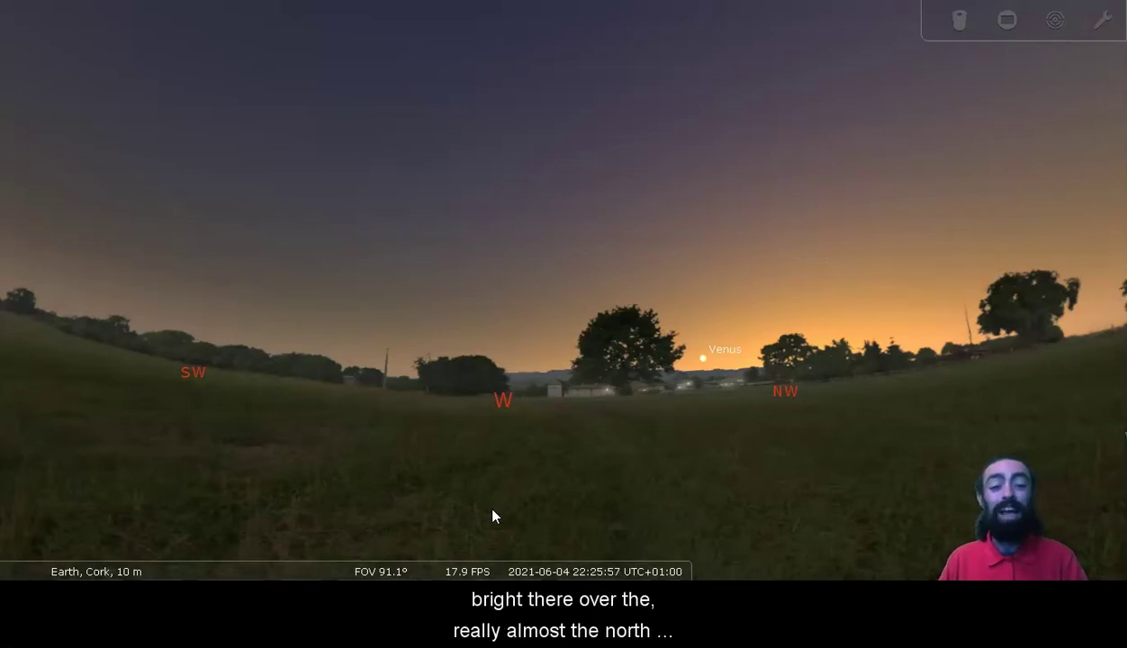
Fast-forward past midnight to 00:22 so Venus sets, then face the southern sky
key("Right")
left_click(594, 466)
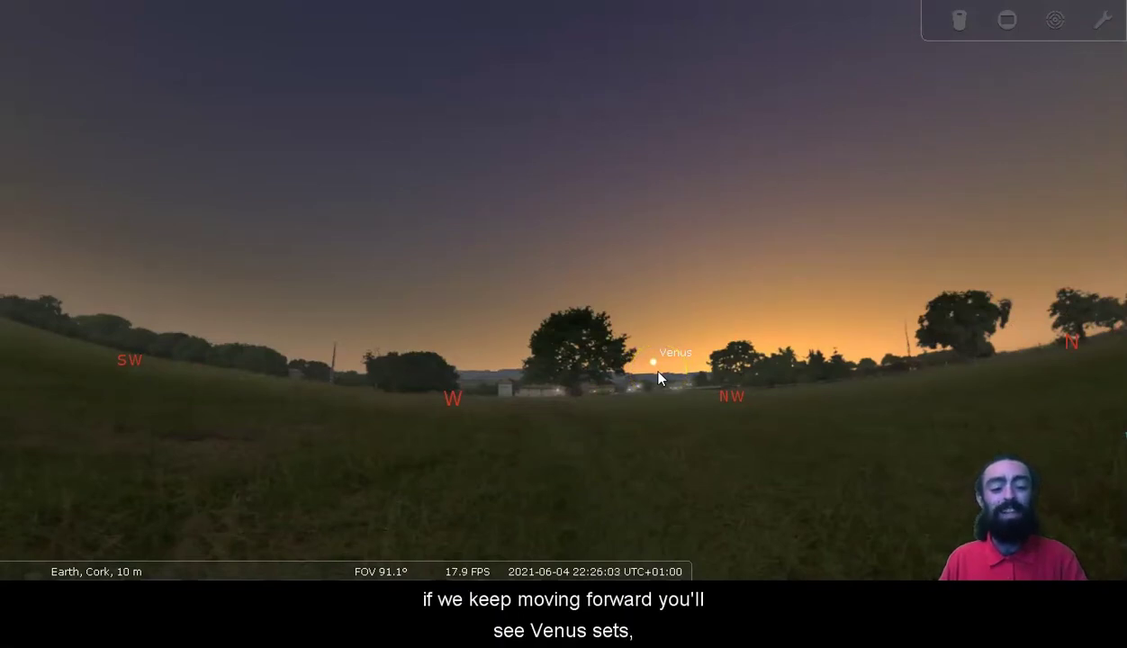
key("l")
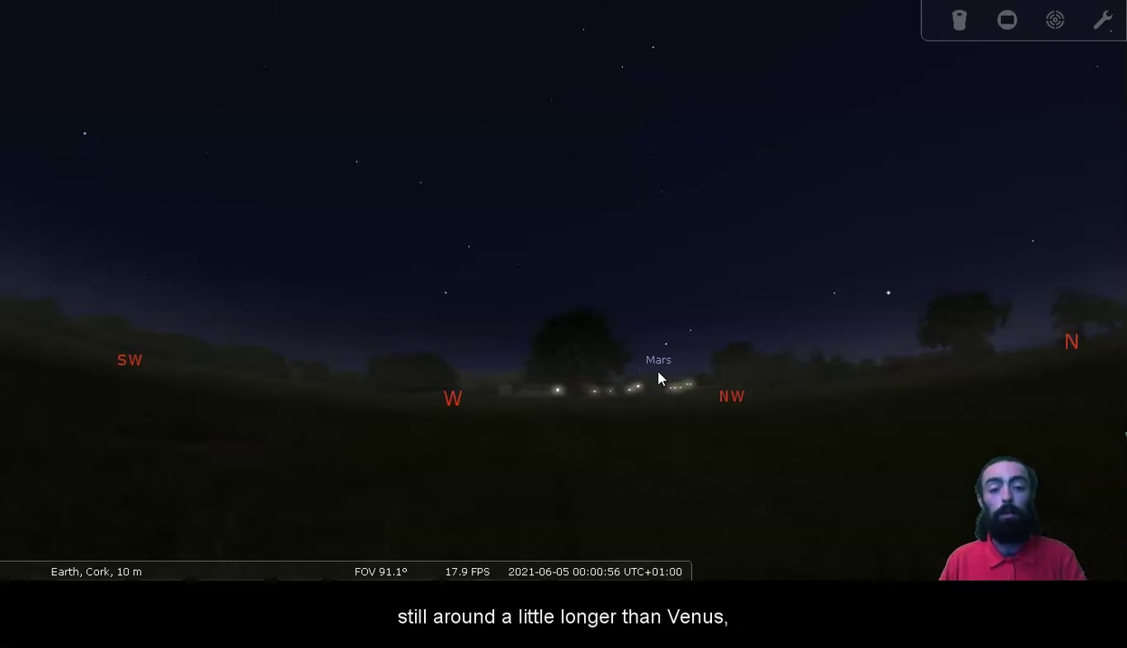
key("l")
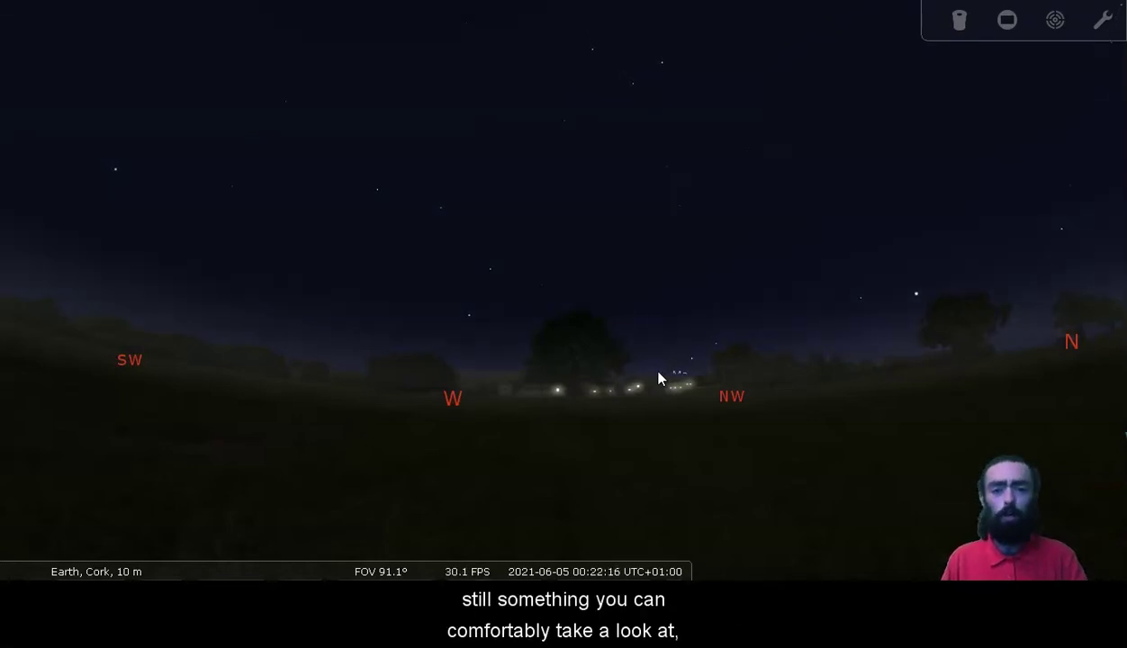
key("Left")
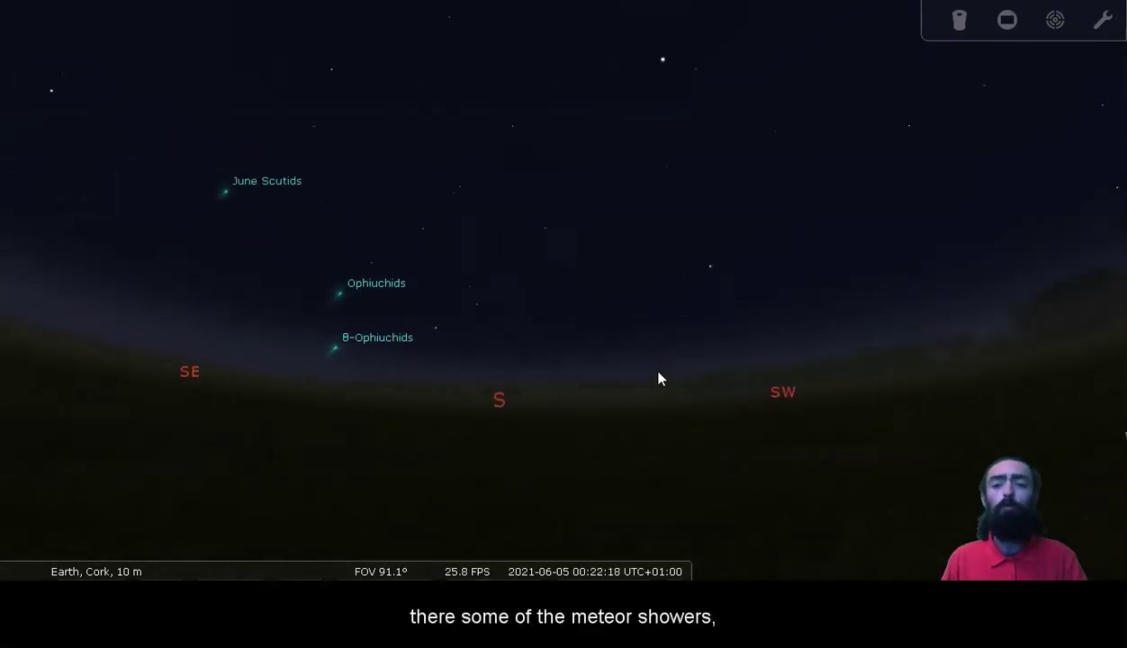
key("Up")
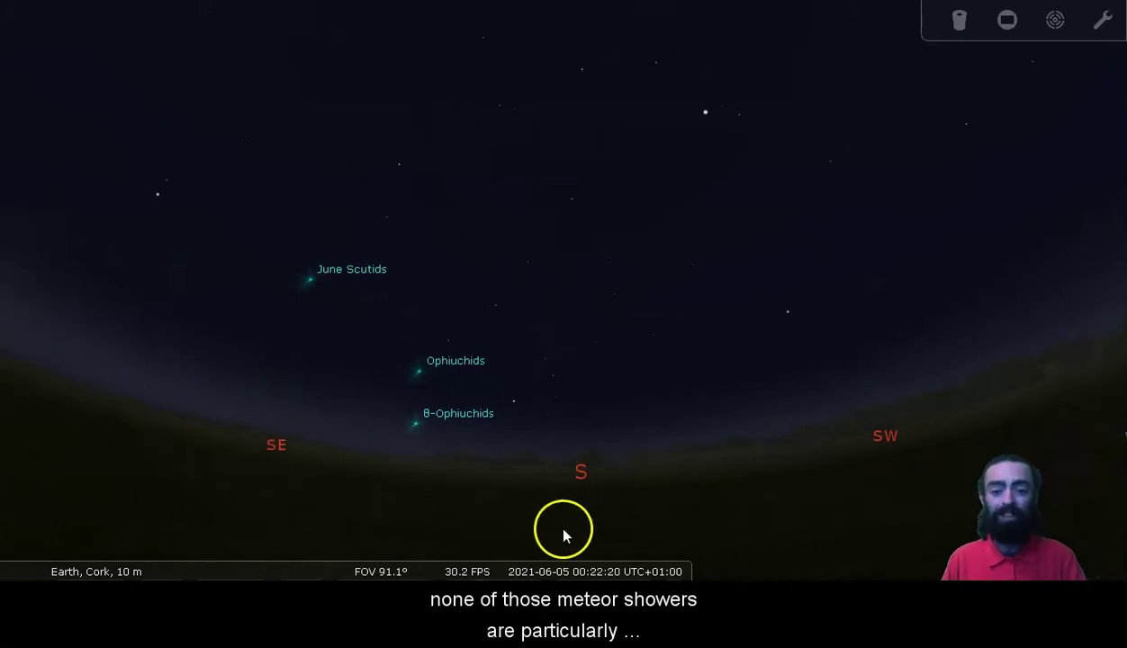
Switch off the Meteor showers and Satellite hints toolbar buttons
mouse_move(536, 563)
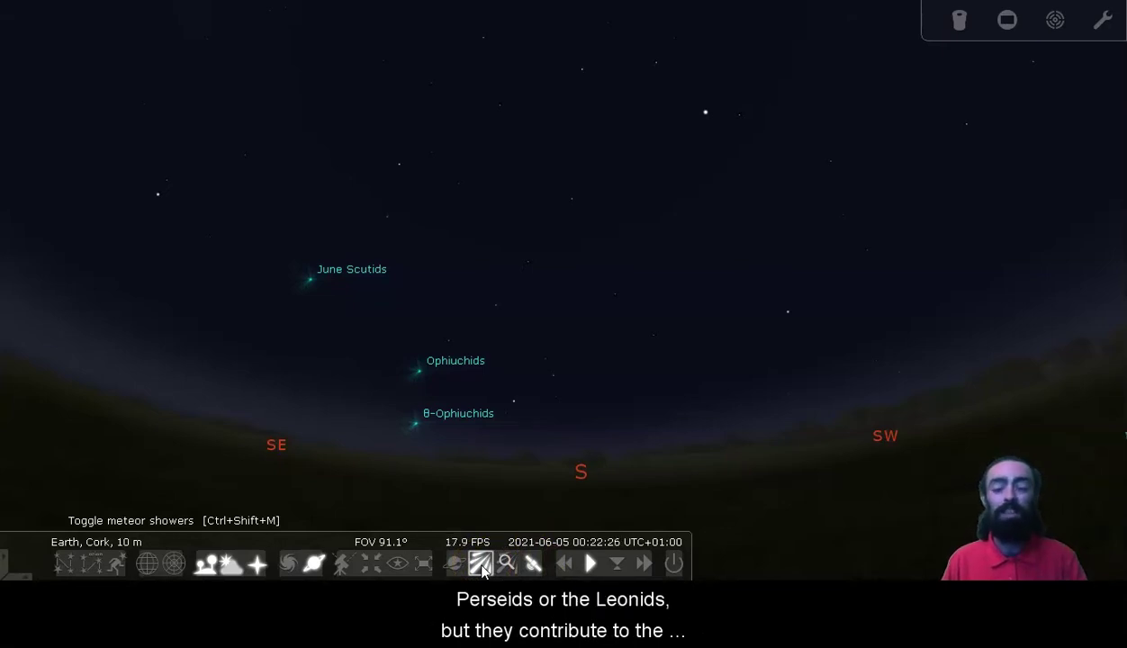
left_click(482, 565)
left_click(535, 563)
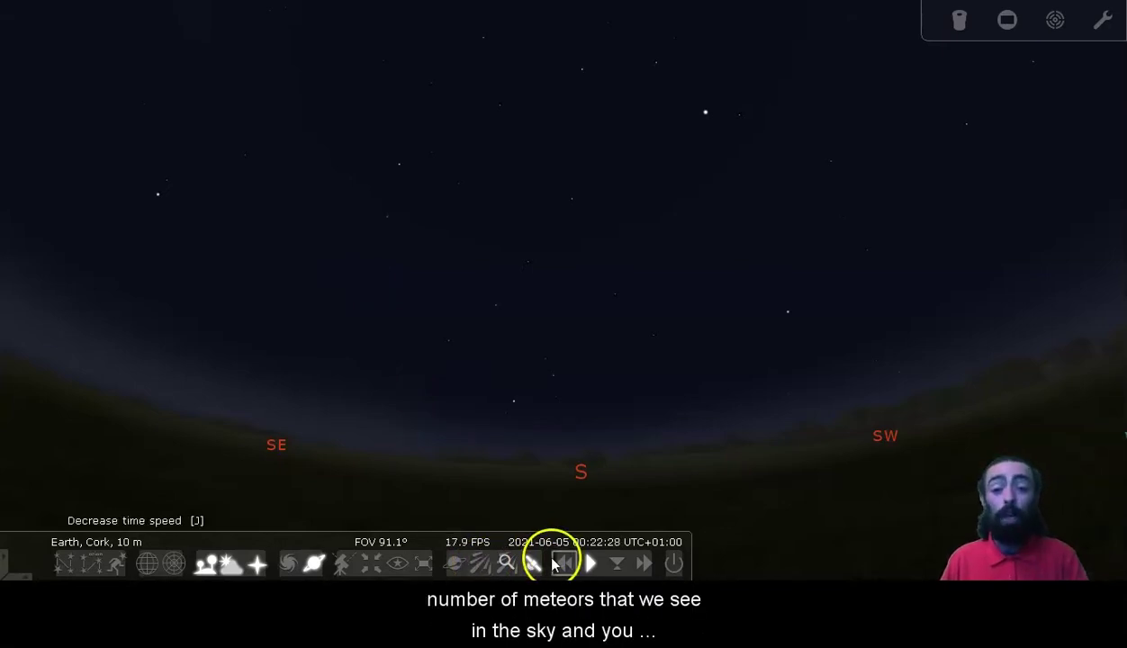
left_click_drag(561, 485, 505, 519)
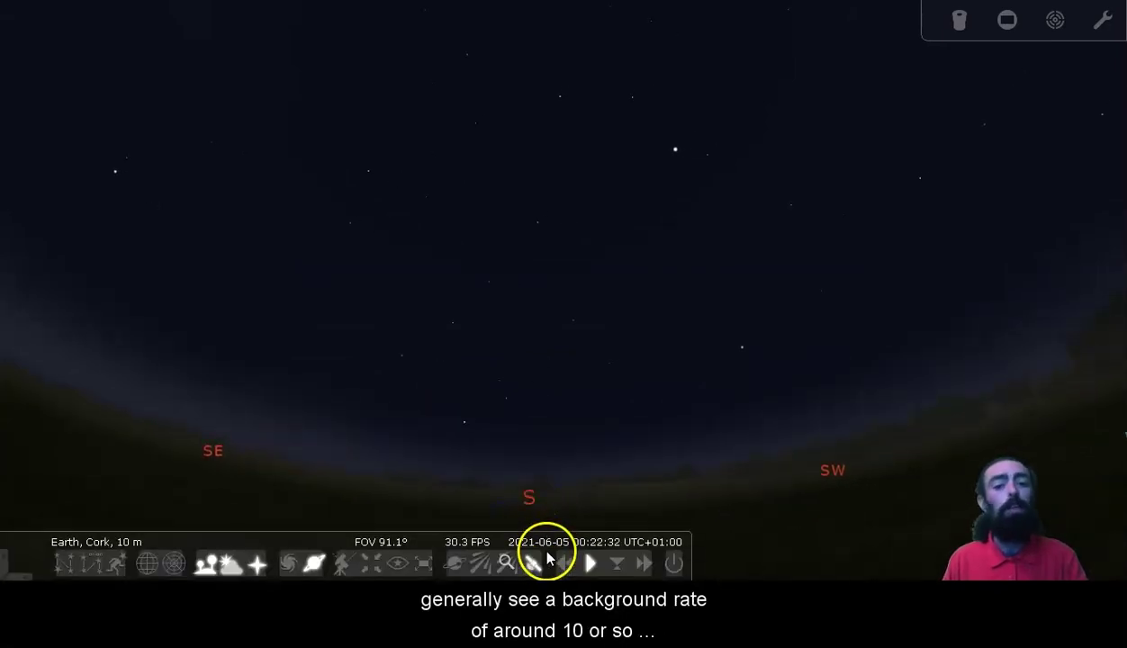
left_click(535, 563)
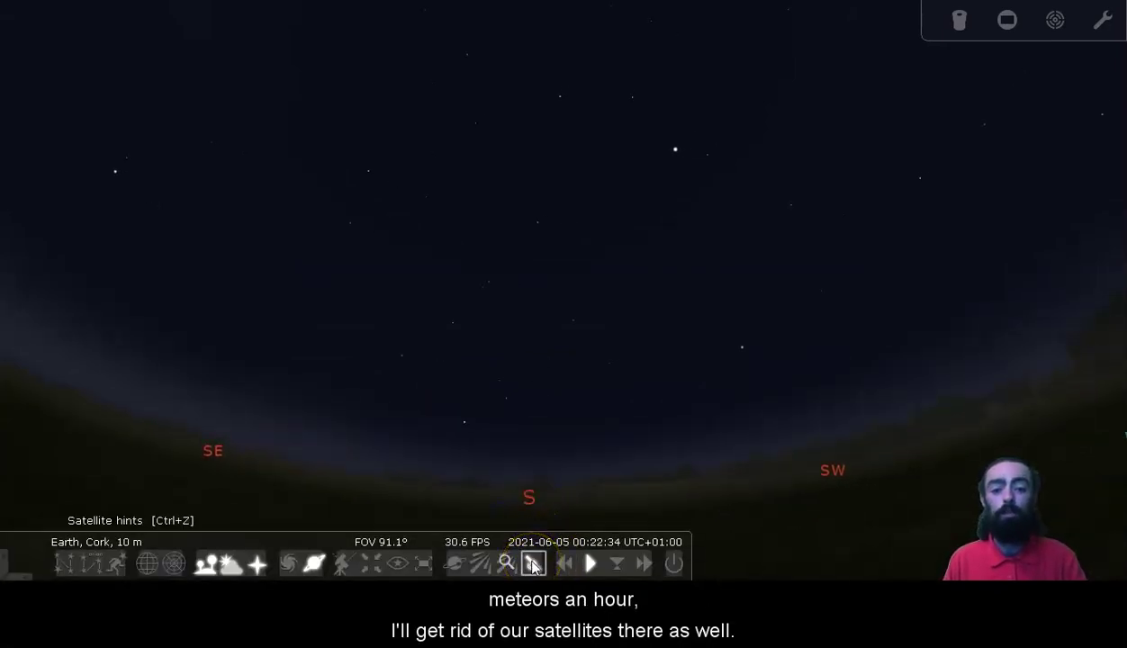
mouse_move(534, 460)
left_mouse_down()
mouse_move(546, 473)
mouse_move(551, 463)
left_mouse_up()
Pan east across the sky, then recentre on the southern horizon
left_click(468, 441)
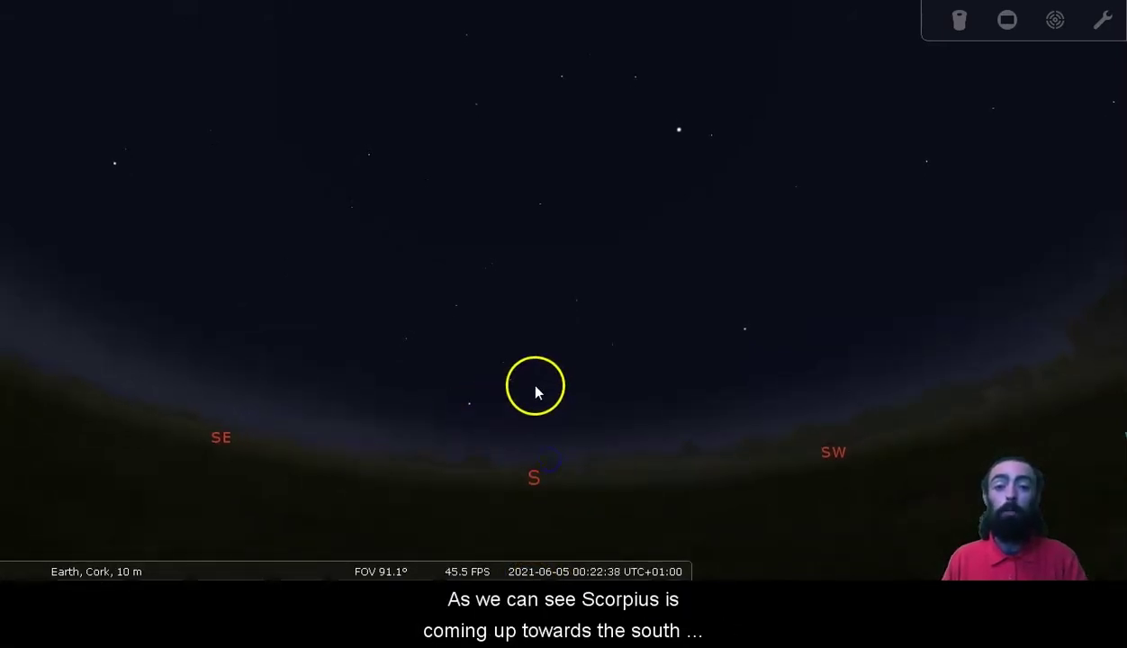
left_click_drag(465, 438, 518, 417)
left_click_drag(425, 436, 416, 405)
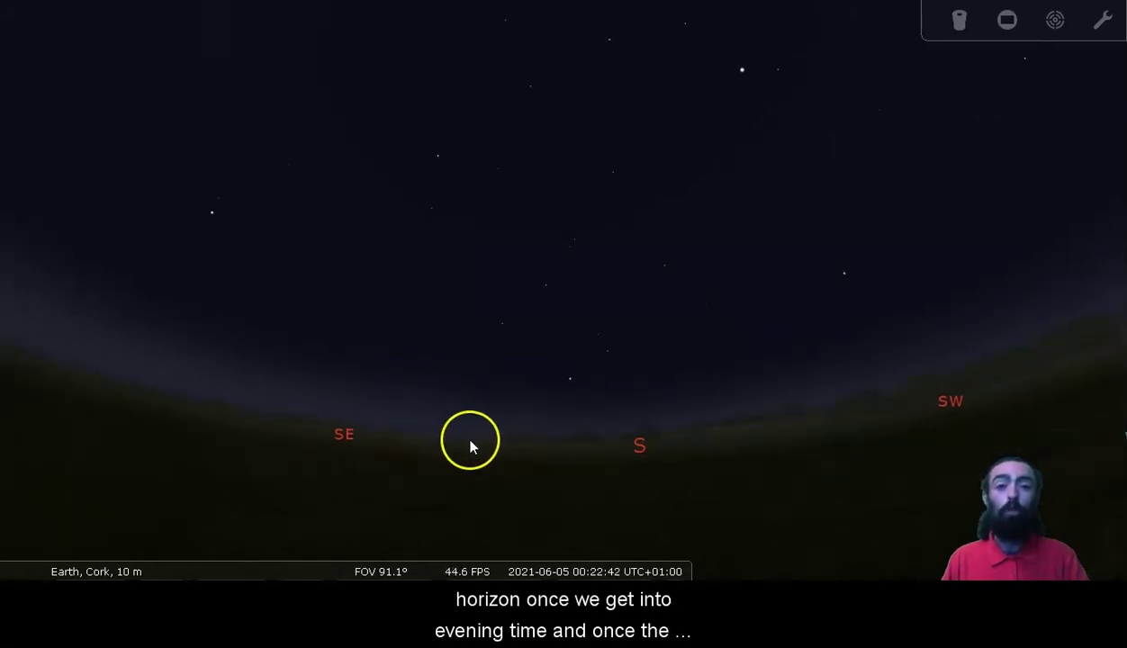
left_click_drag(473, 448, 509, 436)
left_click_drag(398, 382, 484, 420)
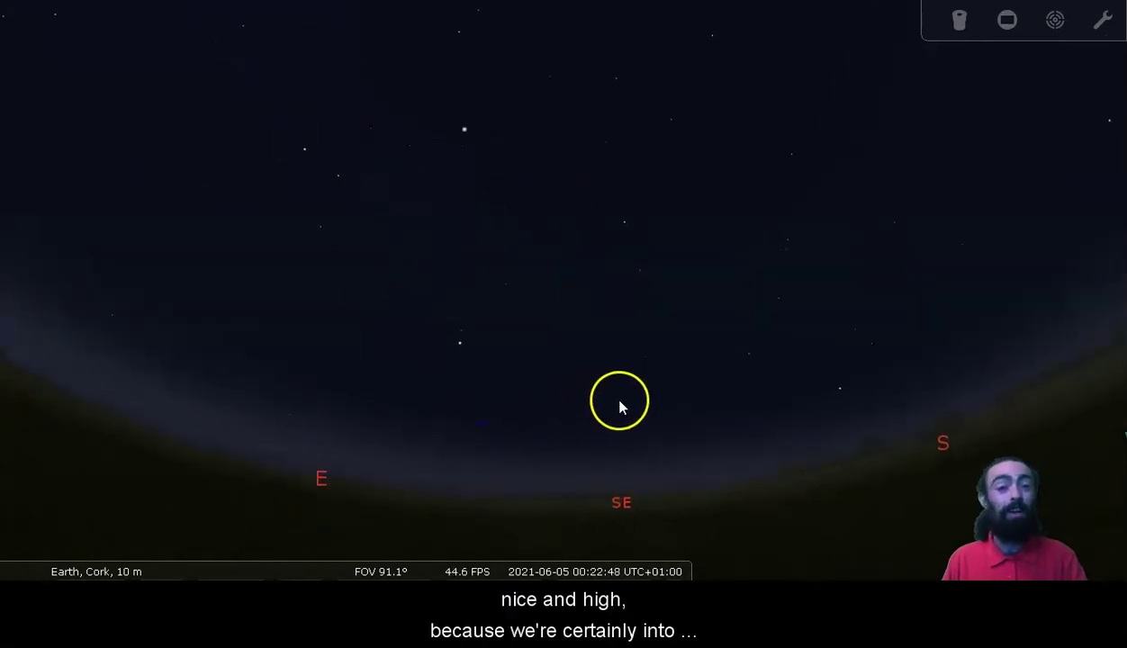
left_click_drag(640, 415, 387, 398)
left_click_drag(515, 408, 433, 427)
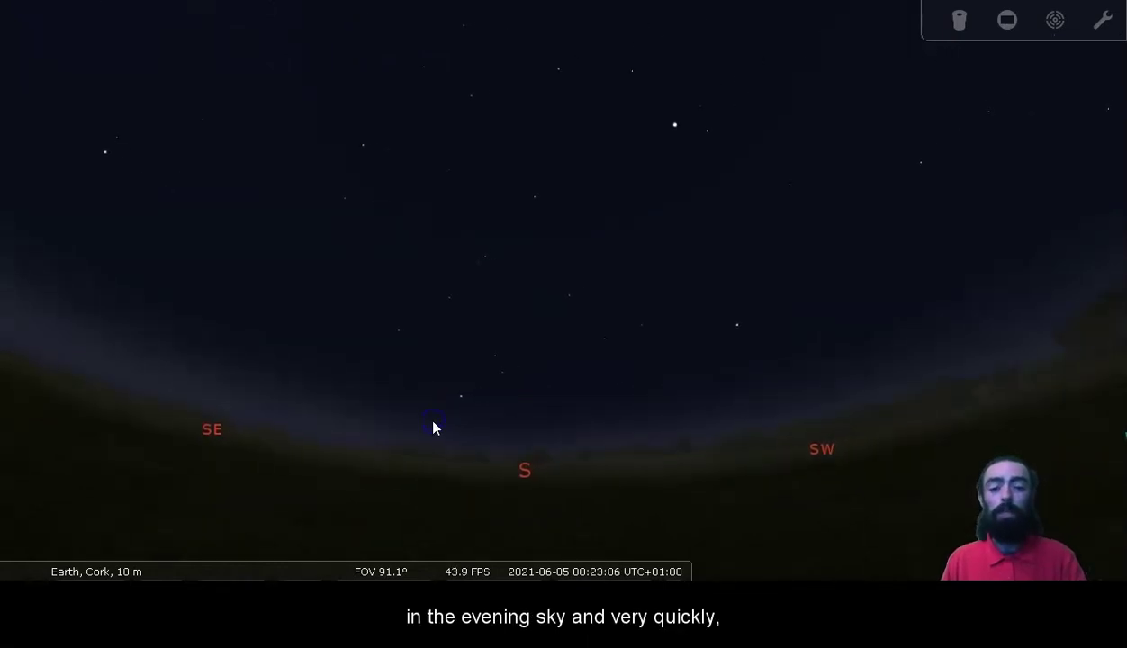
Fast-forward time to about 04:54 so Jupiter rises into the dawn sky
key("l")
key("k")
key("l")
key("l")
key("l")
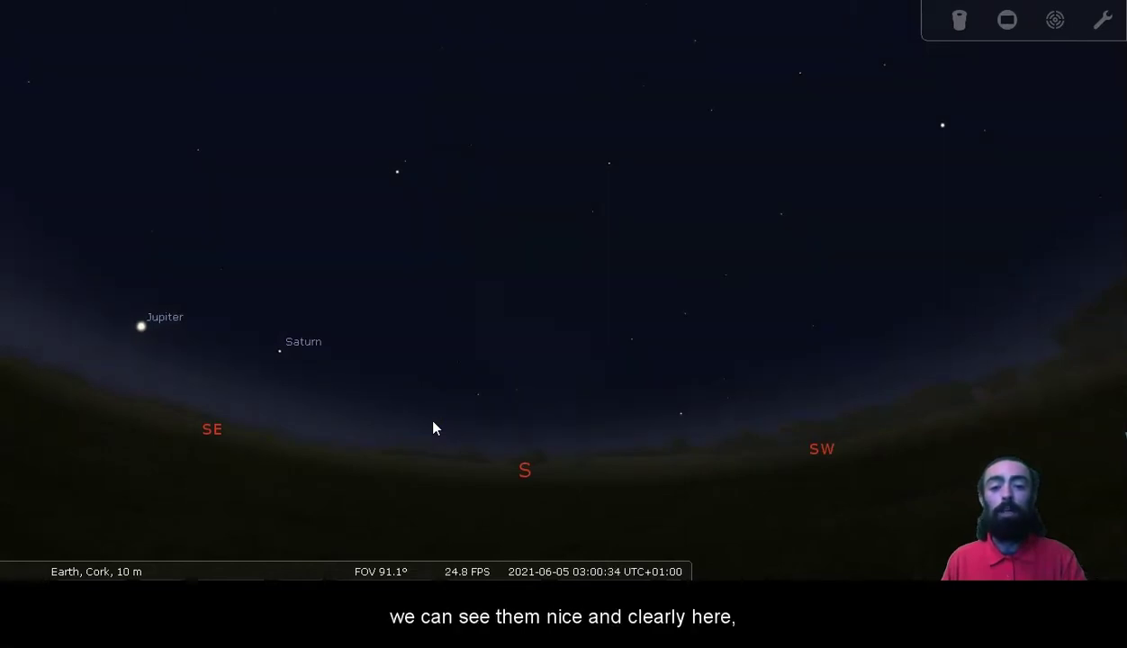
key("l")
key("l")
key("l")
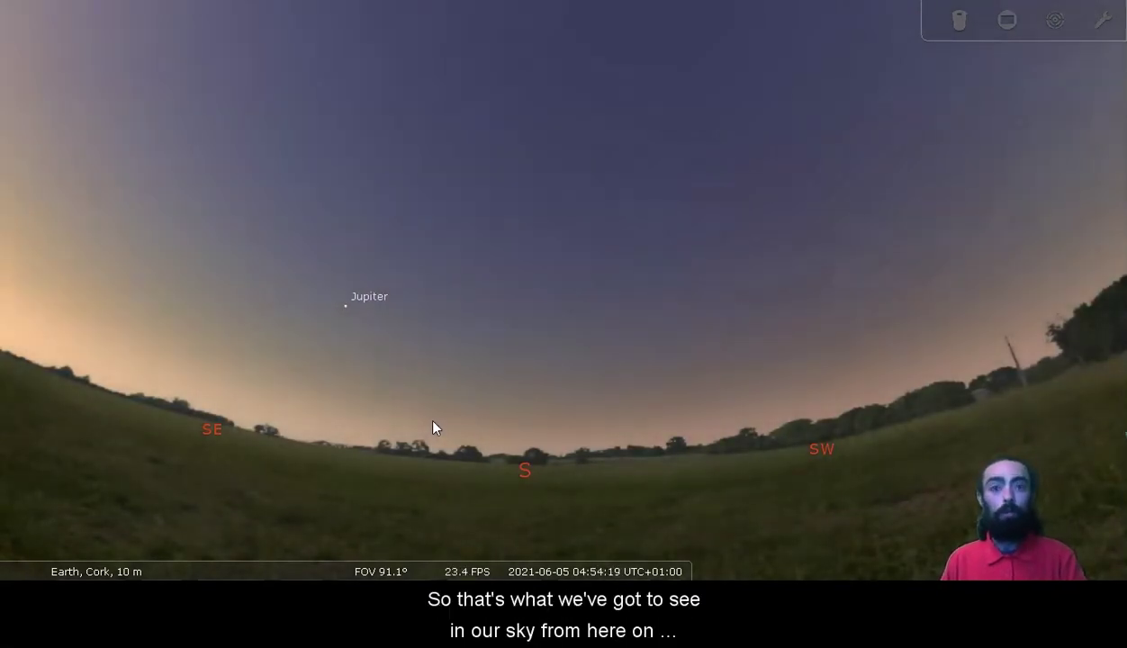
Reverse time to a darker sky, then set the observer's planet to (1) Ceres
key("j")
key("j")
key("j")
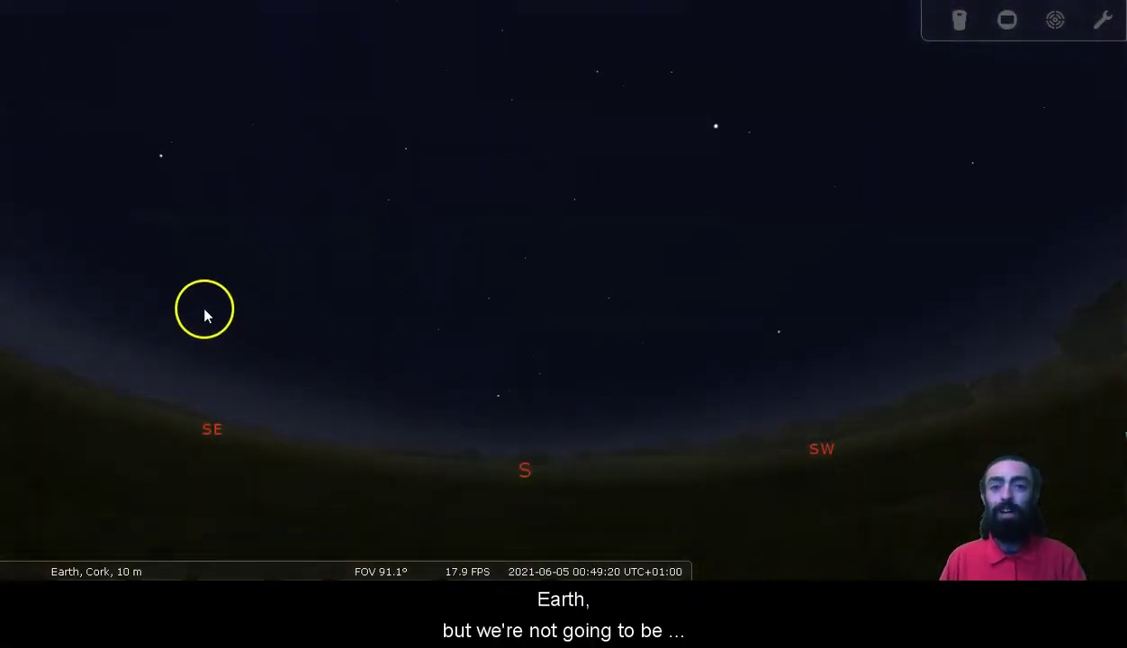
mouse_move(7, 271)
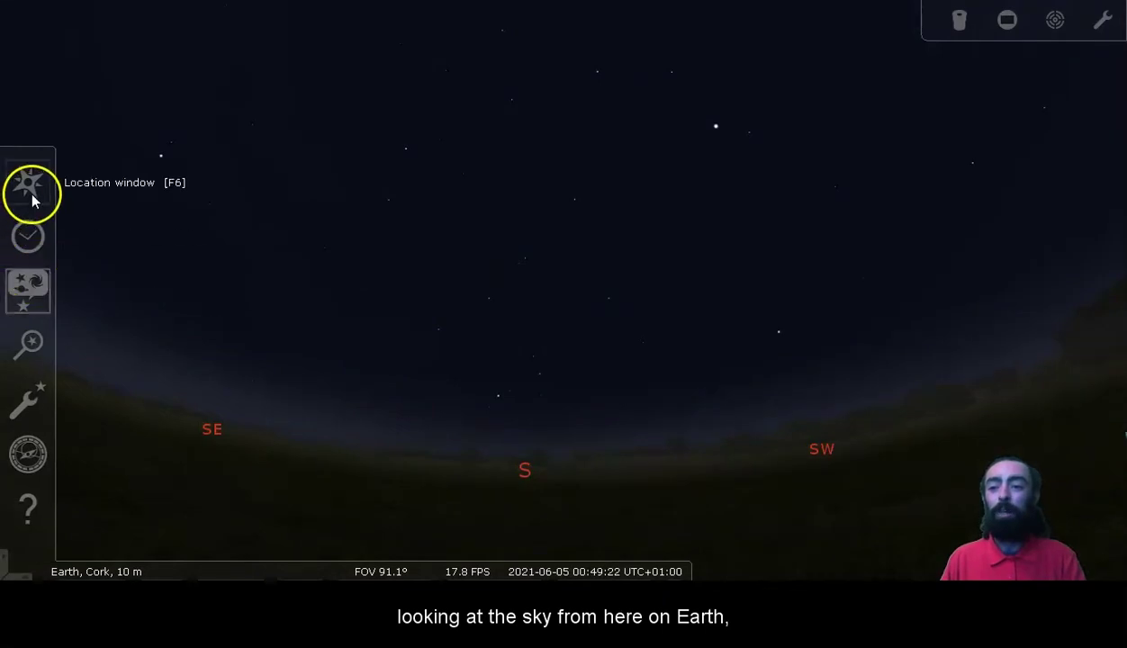
left_click(33, 197)
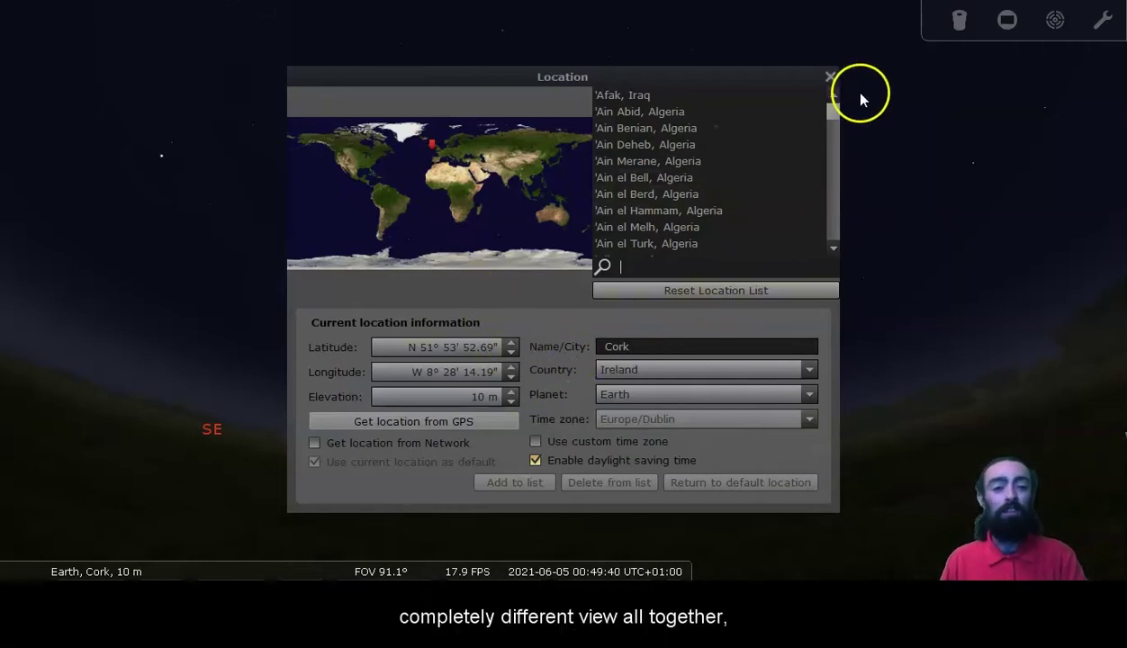
left_click_drag(838, 109, 837, 115)
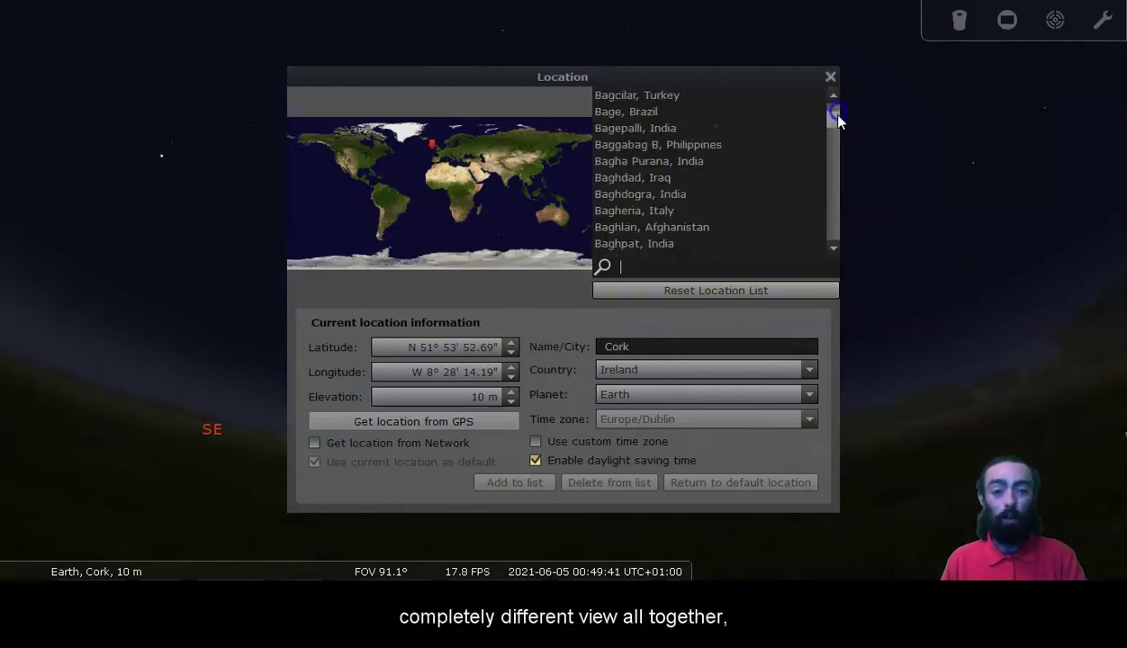
left_click(809, 397)
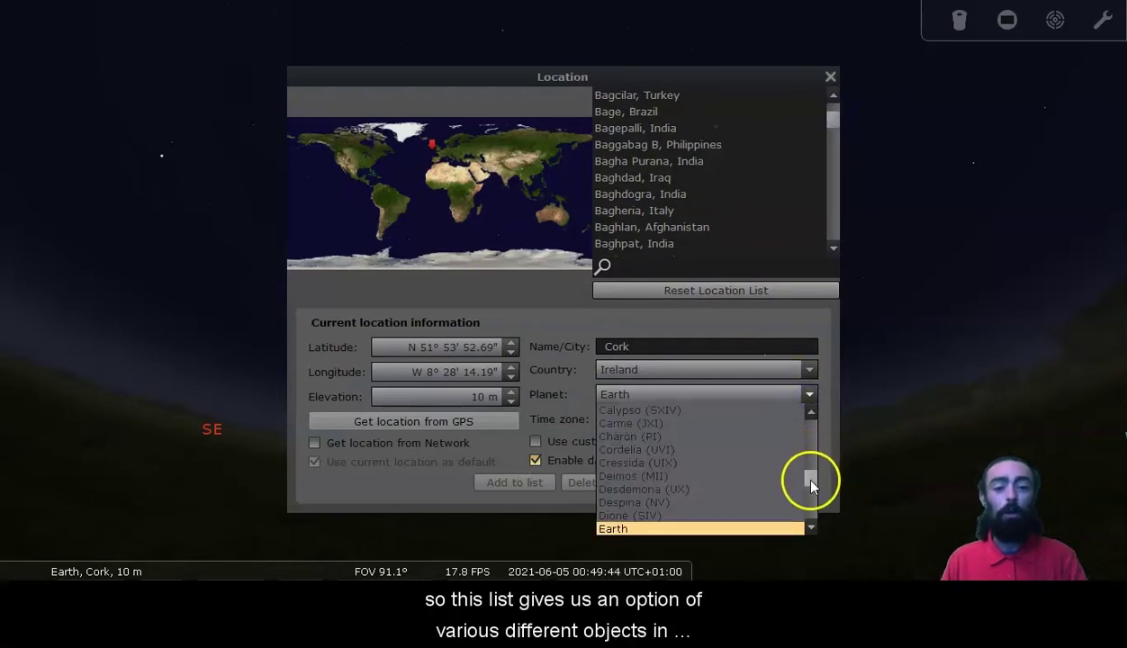
left_click_drag(811, 479, 806, 405)
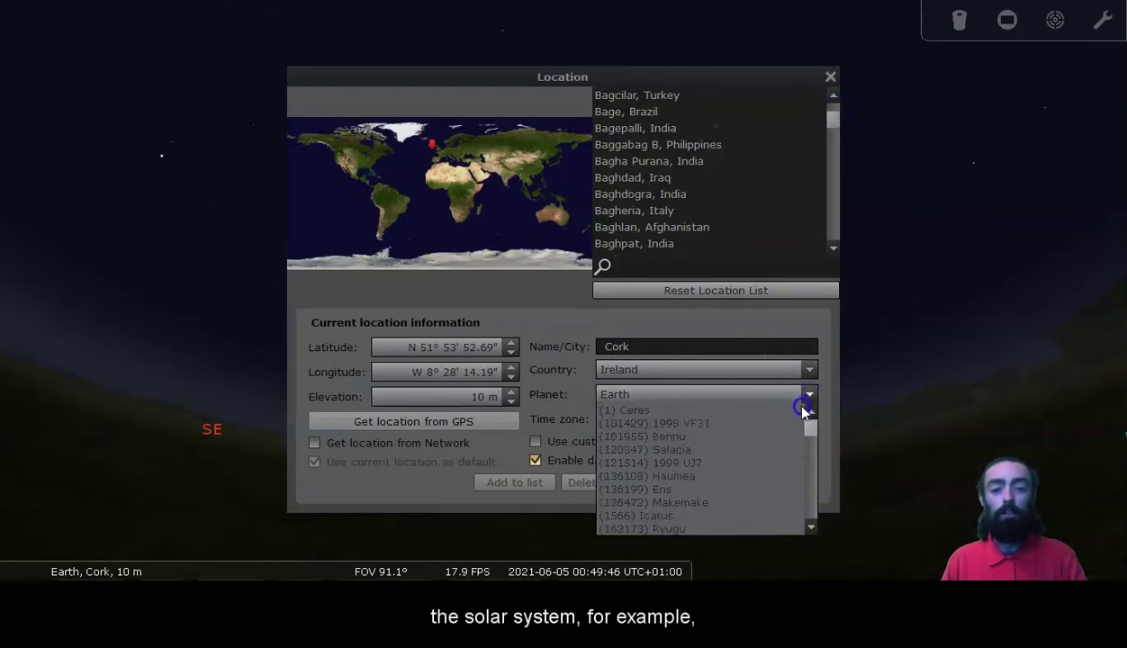
left_click(694, 410)
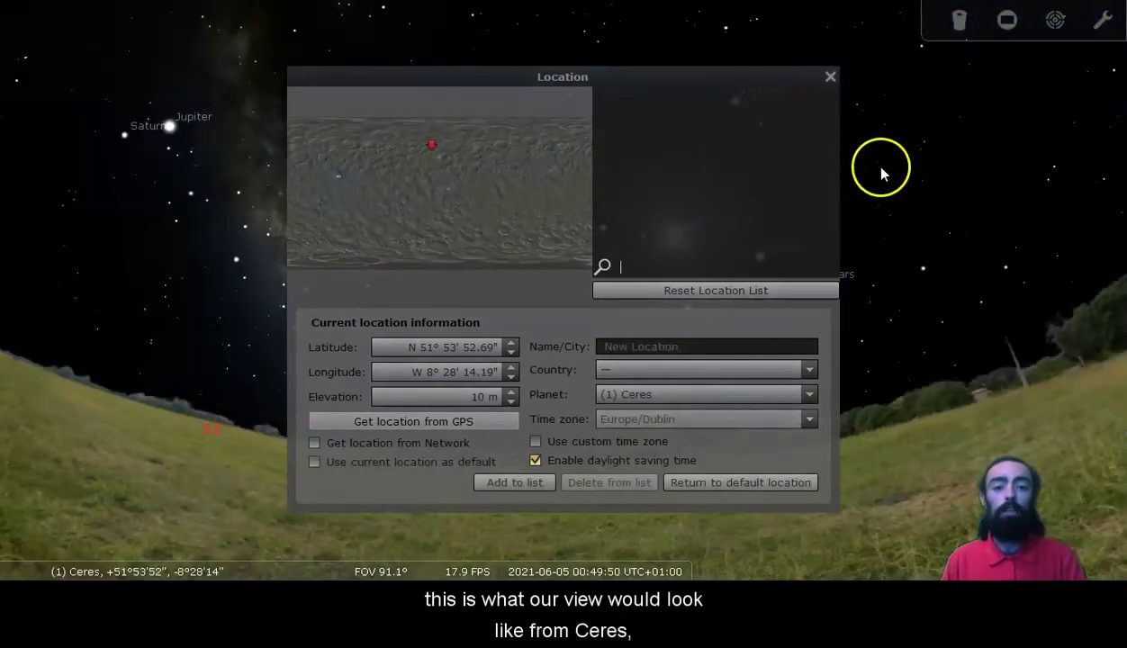
left_click(851, 83)
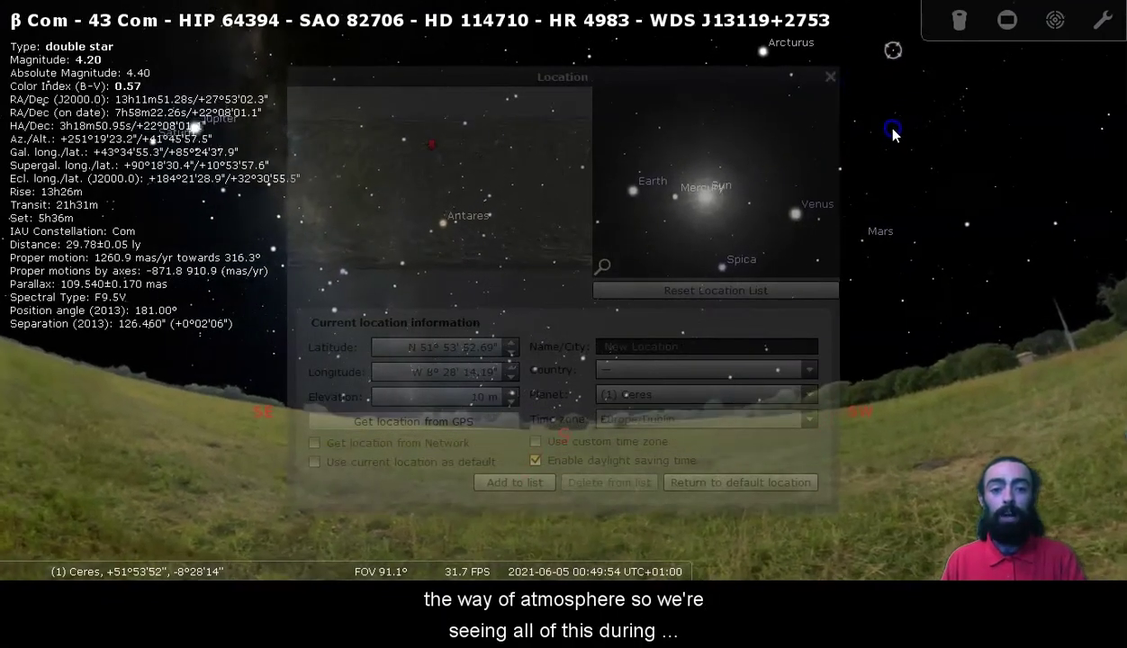
left_click(830, 77)
left_click_drag(684, 261, 592, 335)
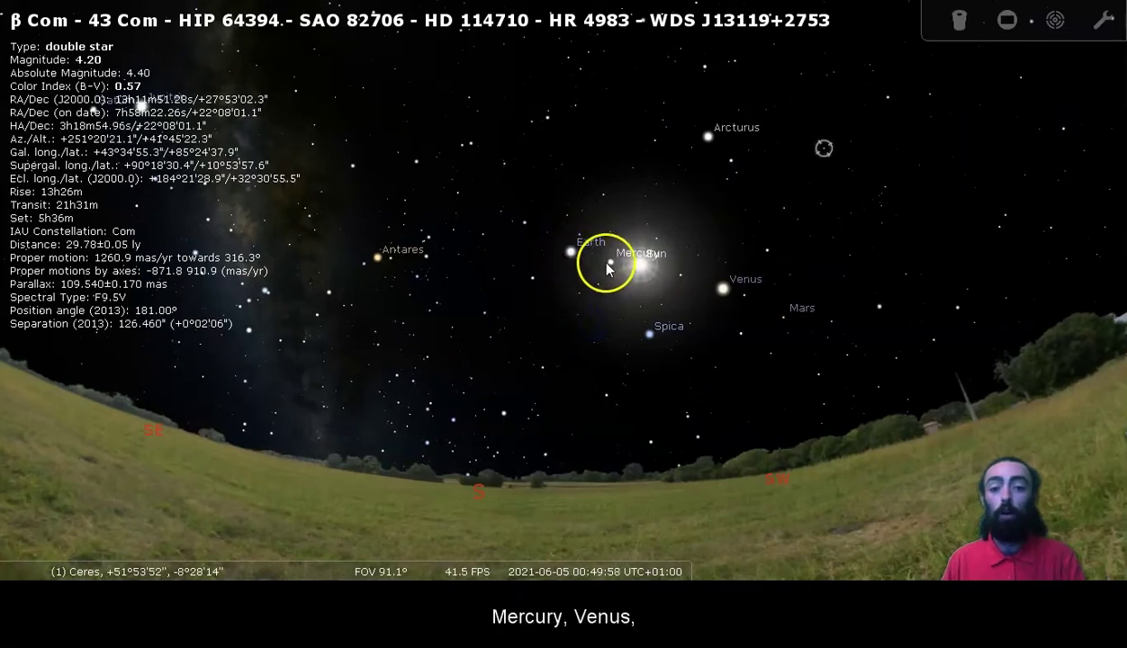
left_click_drag(503, 366, 630, 355)
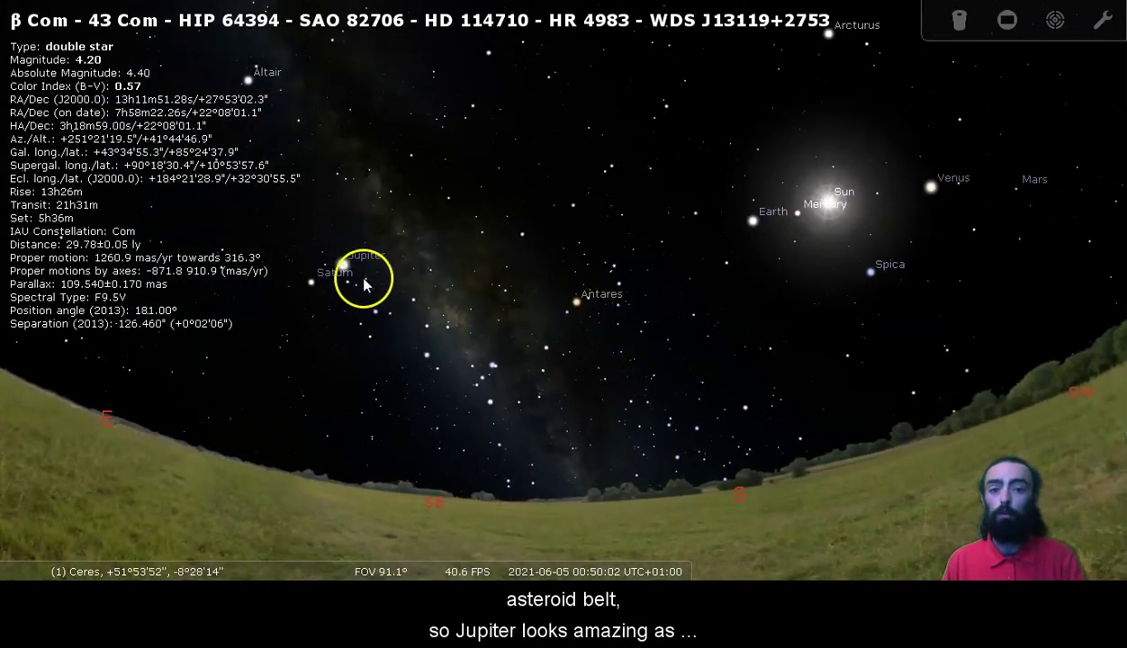
left_click_drag(360, 272, 383, 268)
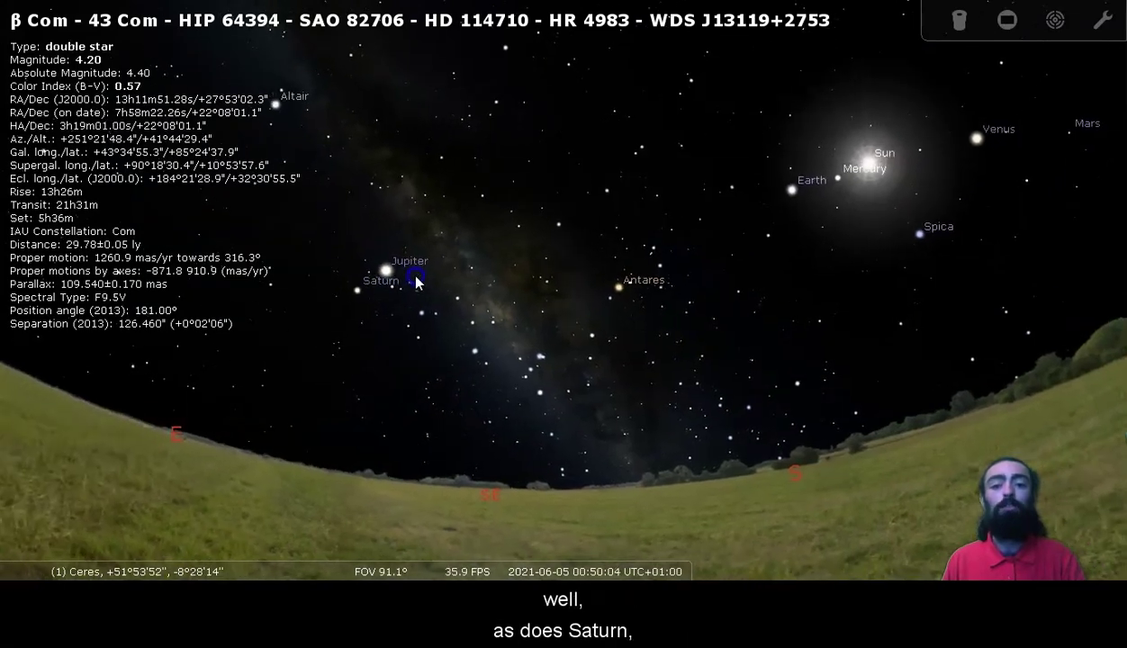
key("space")
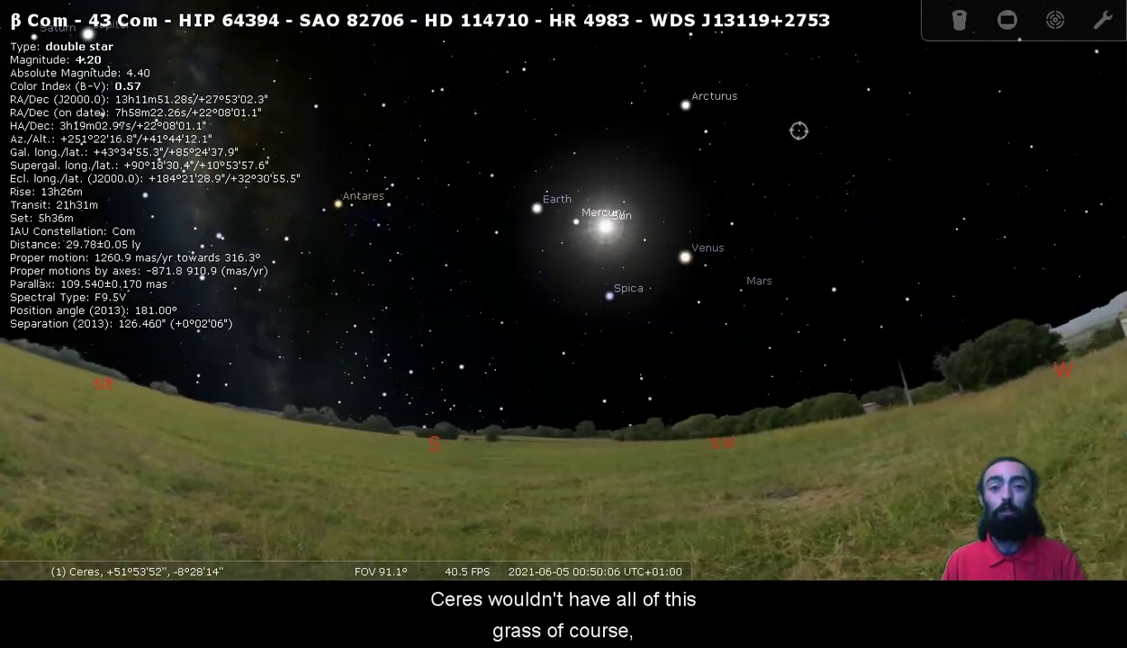
left_click(27, 182)
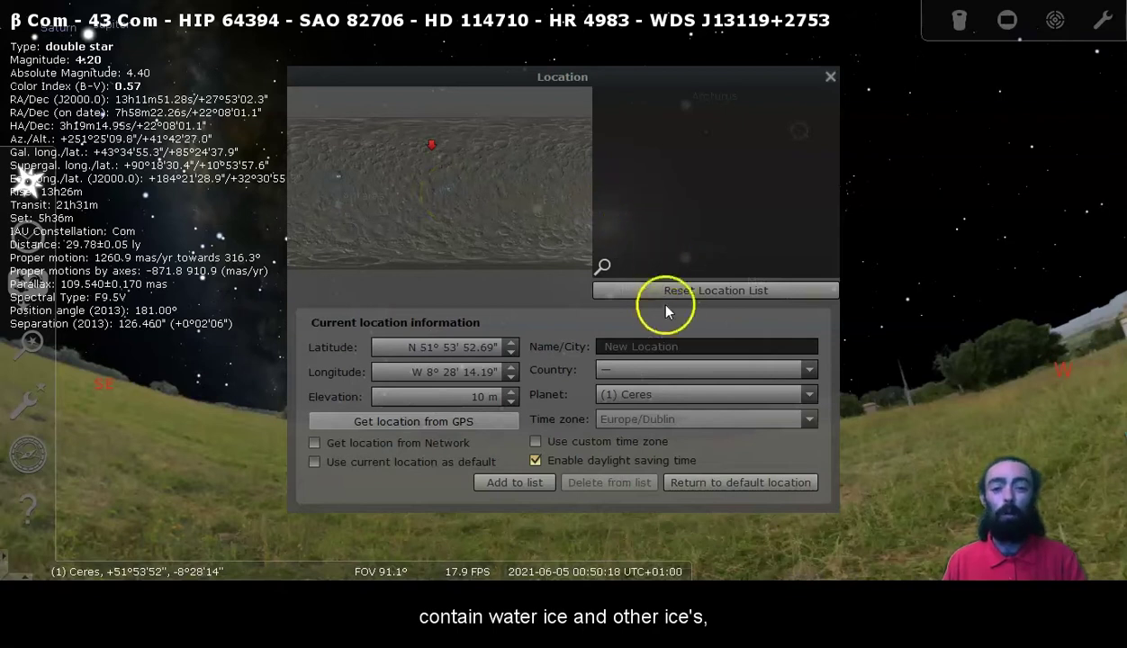
Pick Saturn from the Location window's Planet dropdown
left_click(808, 399)
left_click_drag(808, 430, 814, 477)
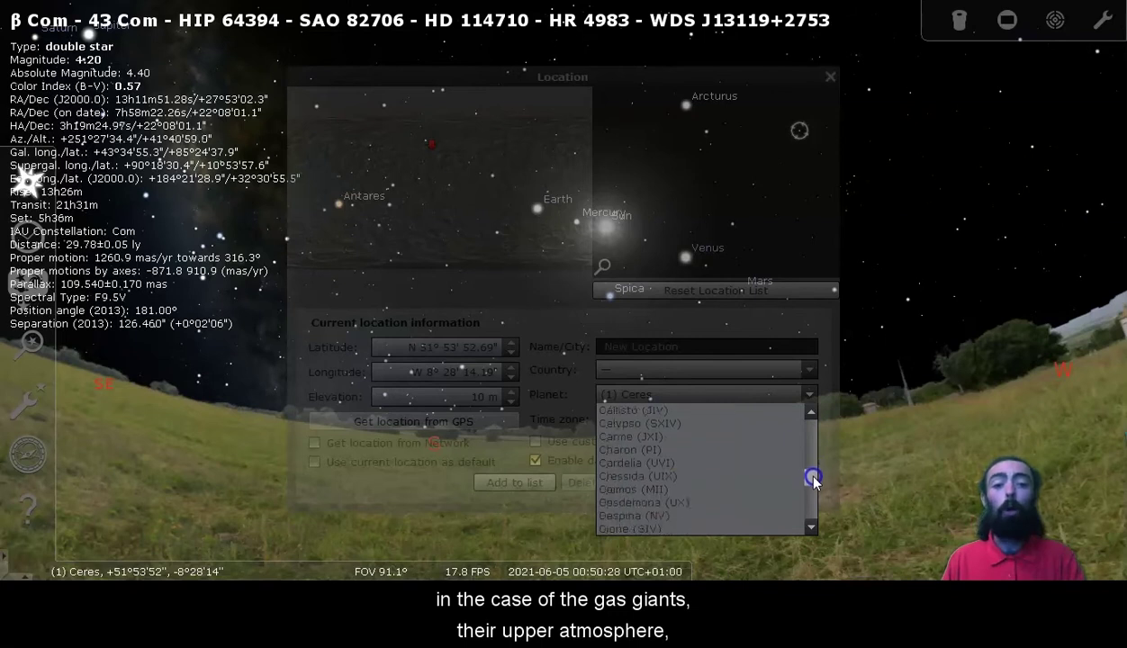
left_click_drag(814, 483, 819, 507)
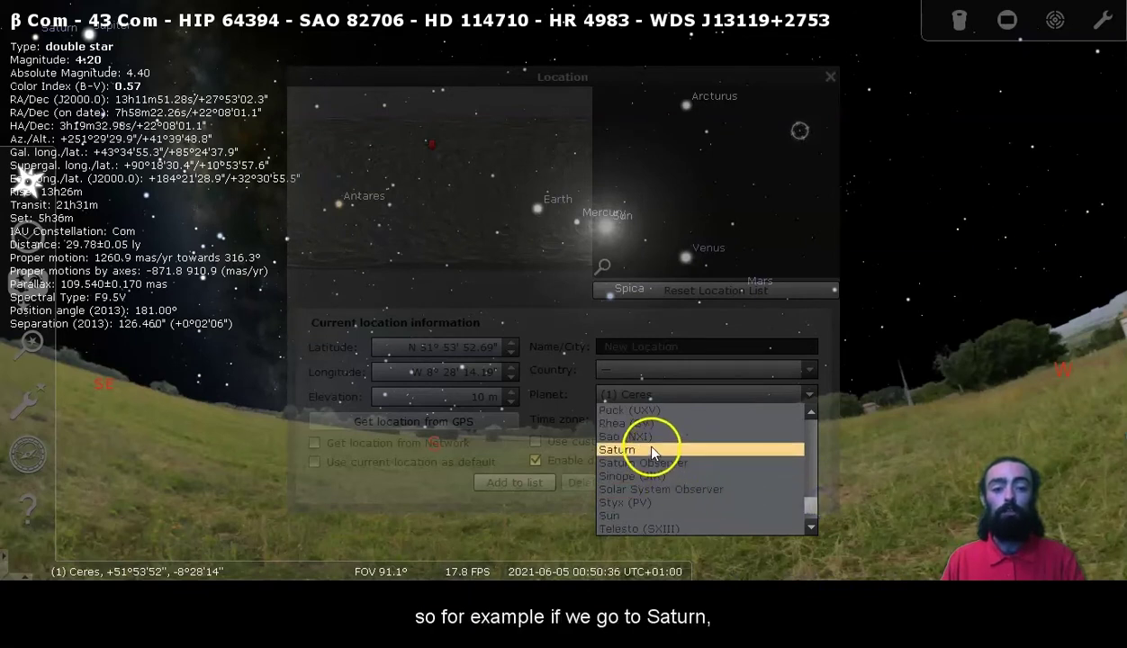
left_click(649, 447)
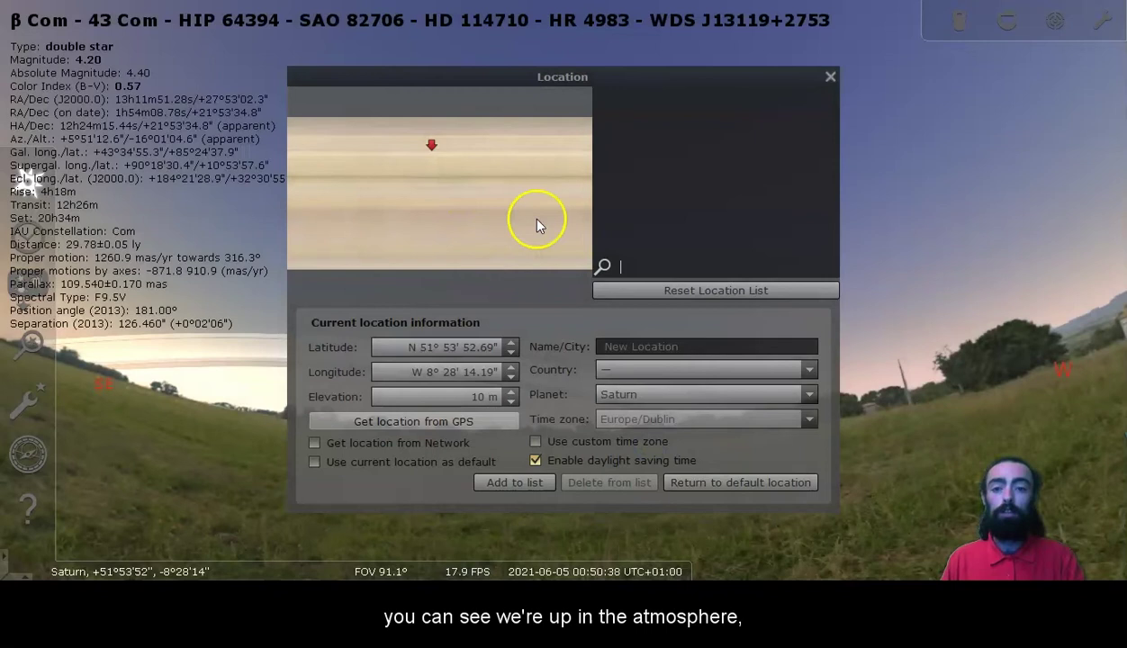
Close Location, advance the clock to 10:10, pan to Saturn's rings, reset time rate
left_click(830, 77)
key("8")
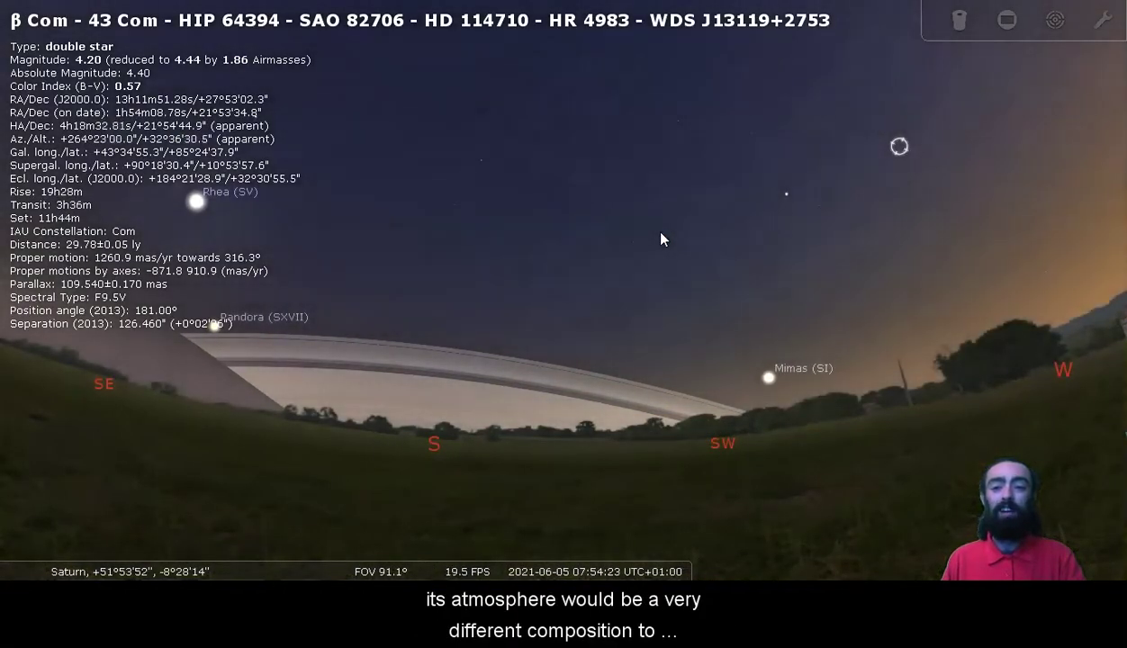
left_click_drag(456, 377, 620, 382)
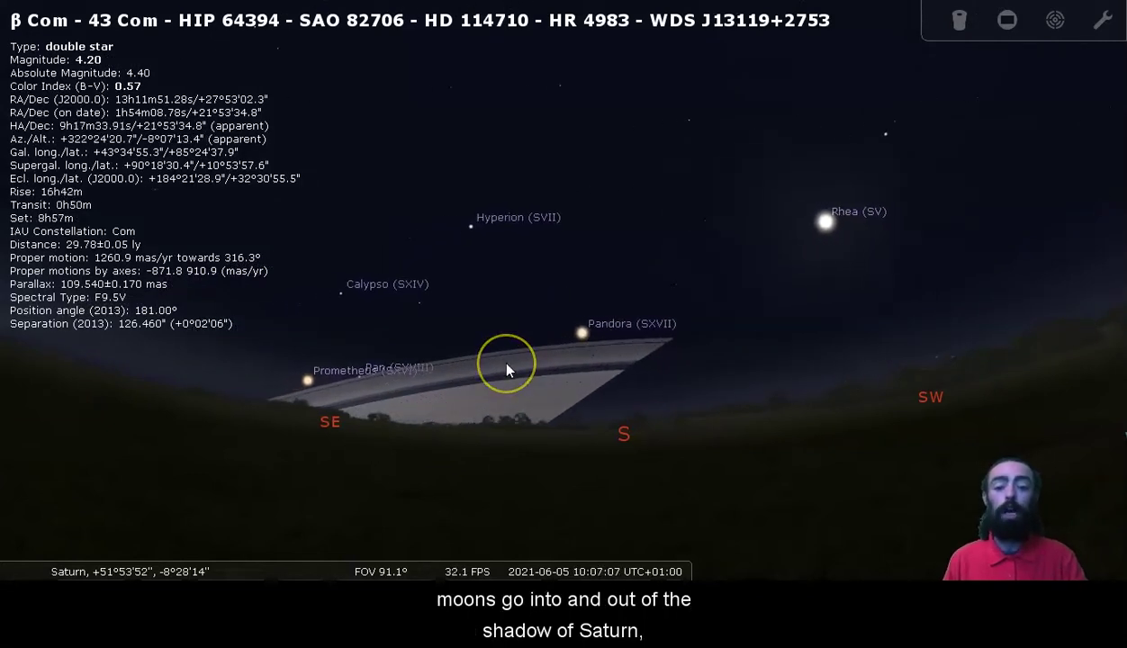
key("k")
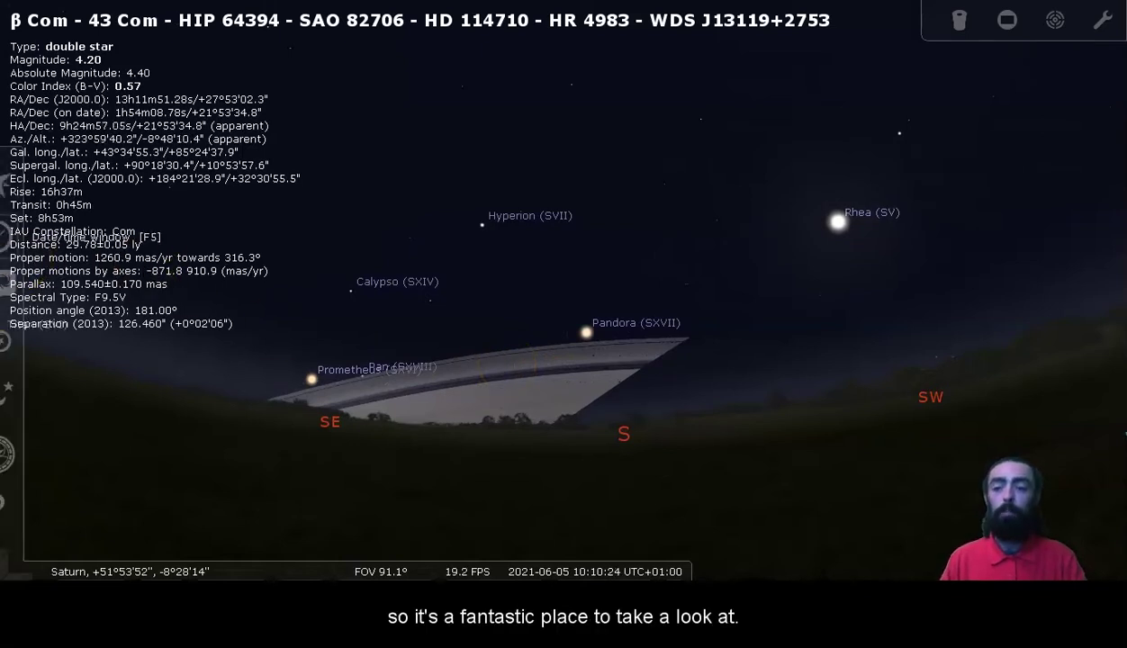
Set the observer location to the Solar System Observer
left_click(25, 181)
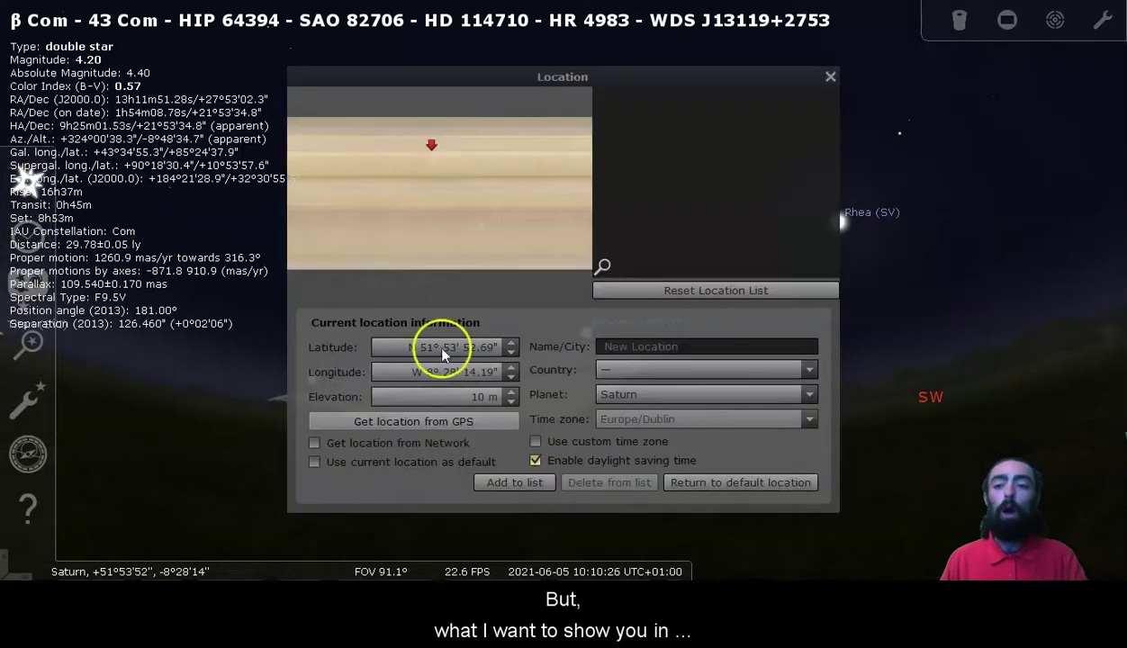
left_click(809, 395)
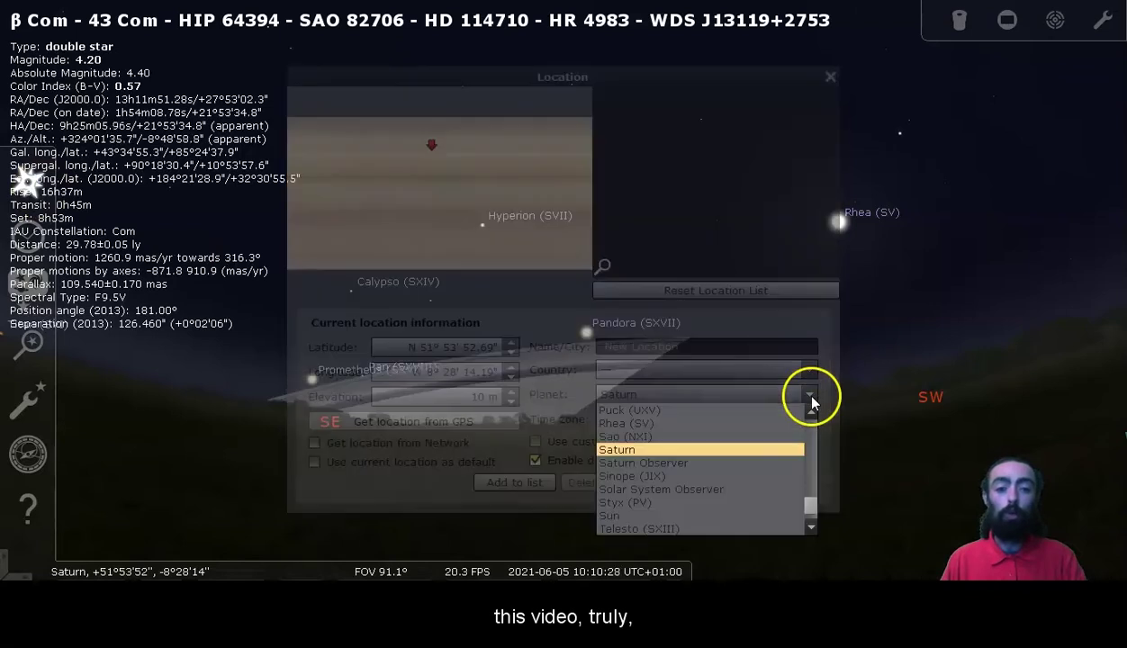
left_click(714, 489)
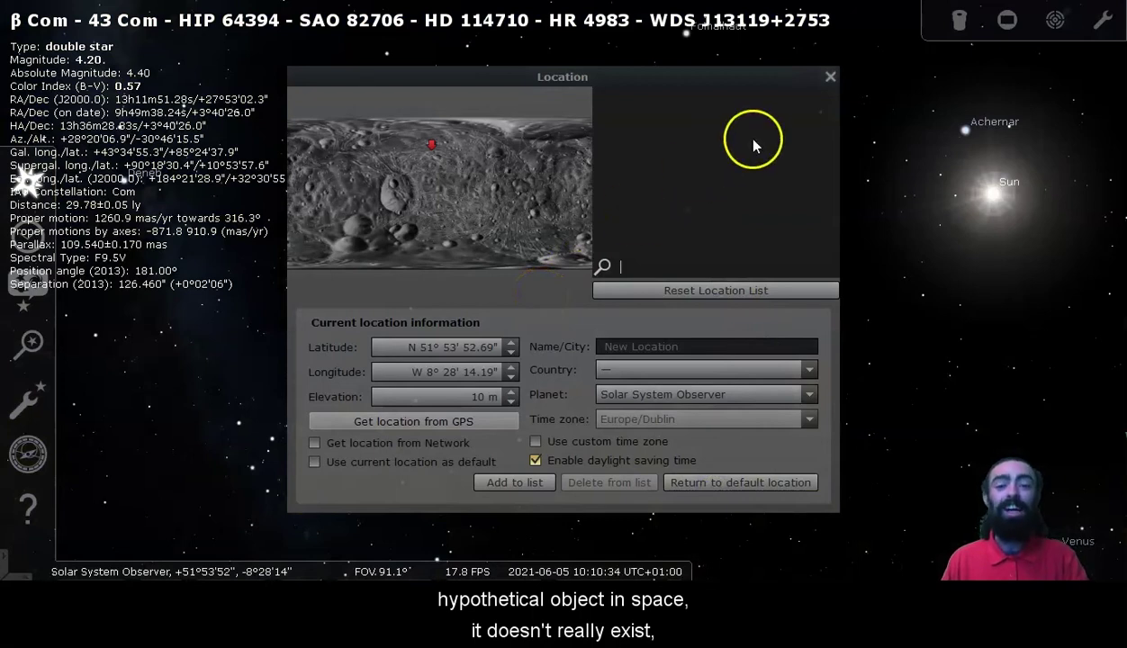
left_click(830, 79)
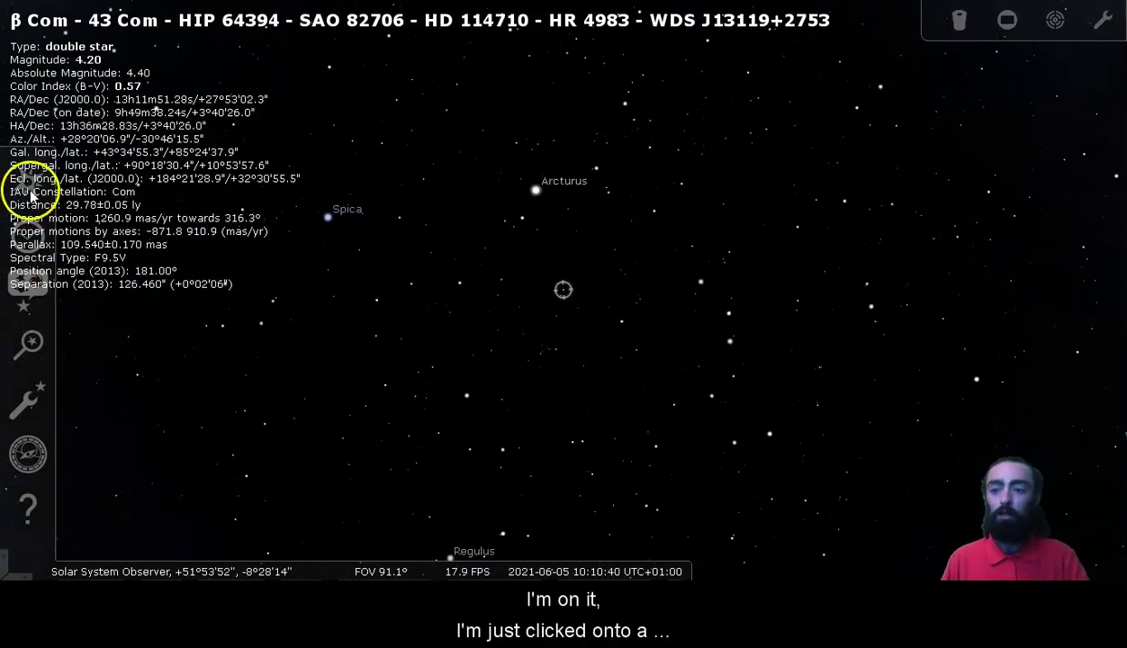
Deselect the star, zoom out, and centre the view on the Sun
right_click(606, 285)
scroll(607, 285, "down", 5)
key("Left")
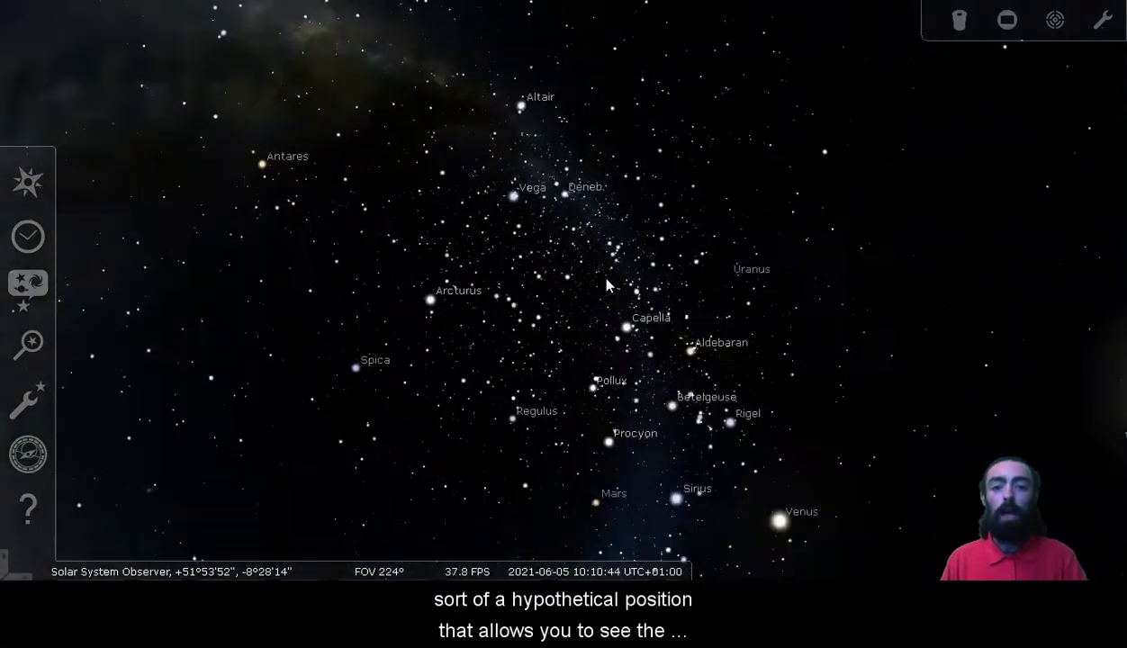
key("Up")
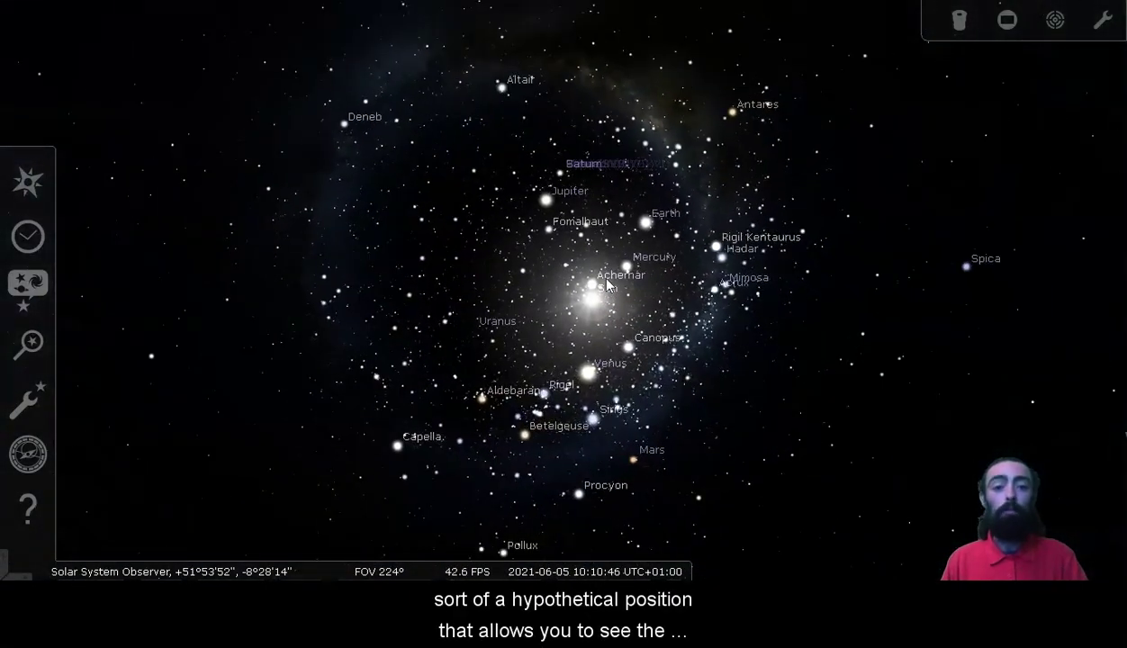
key("Up")
scroll(607, 285, "up", 3)
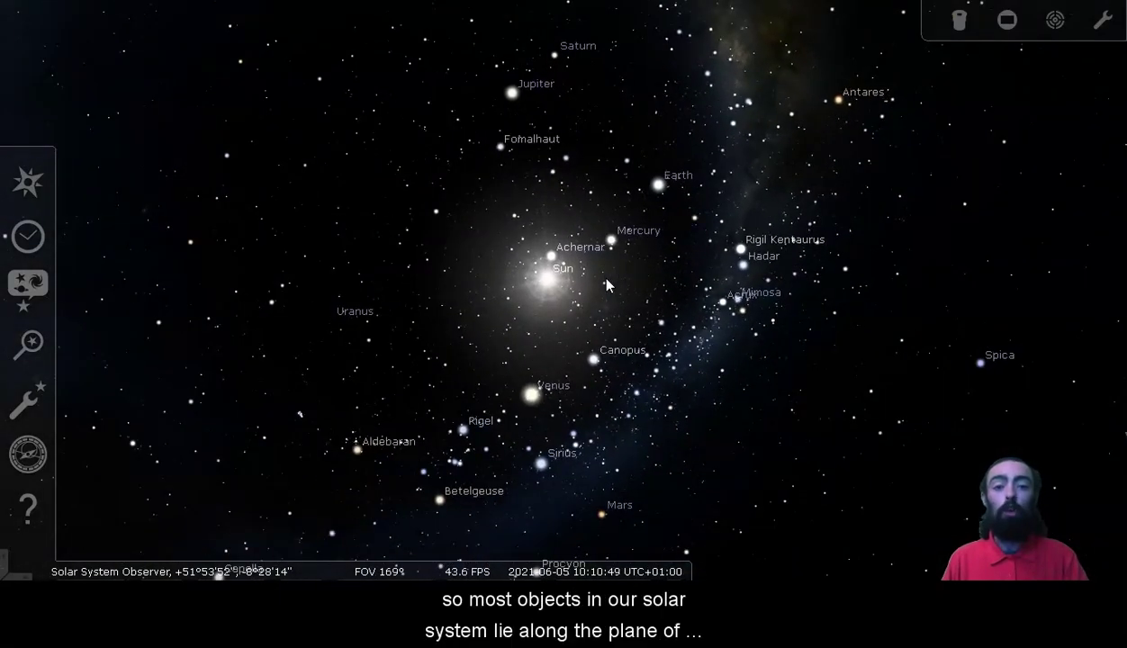
scroll(607, 285, "down", 3)
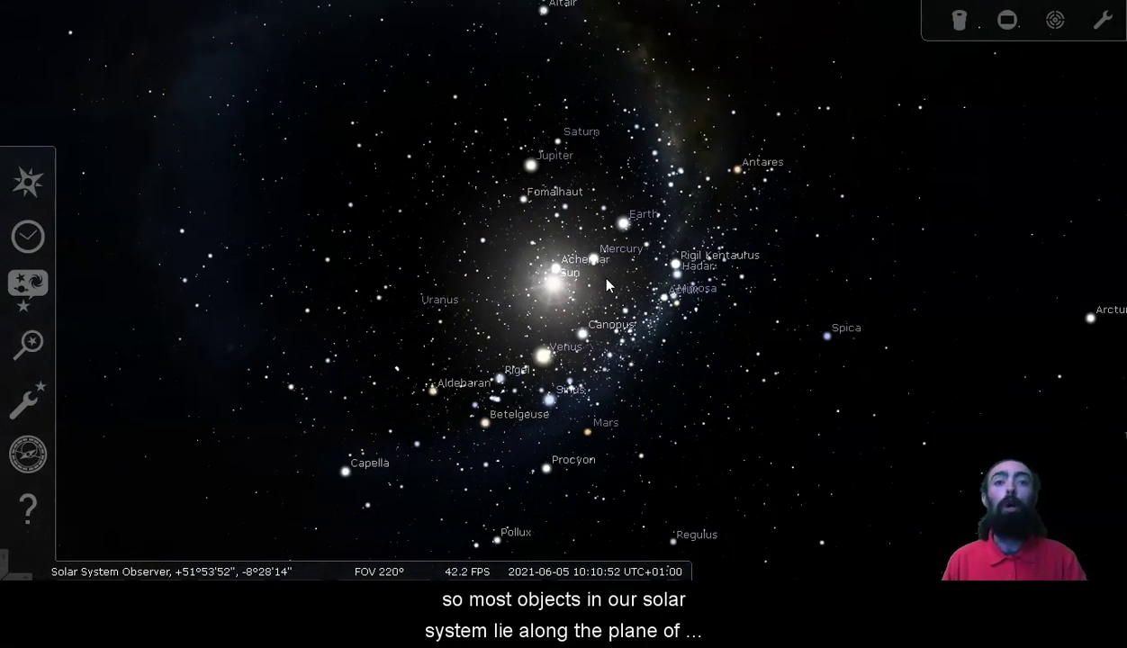
Zoom out further, select Earth to show its details, then deselect it
left_click(623, 279)
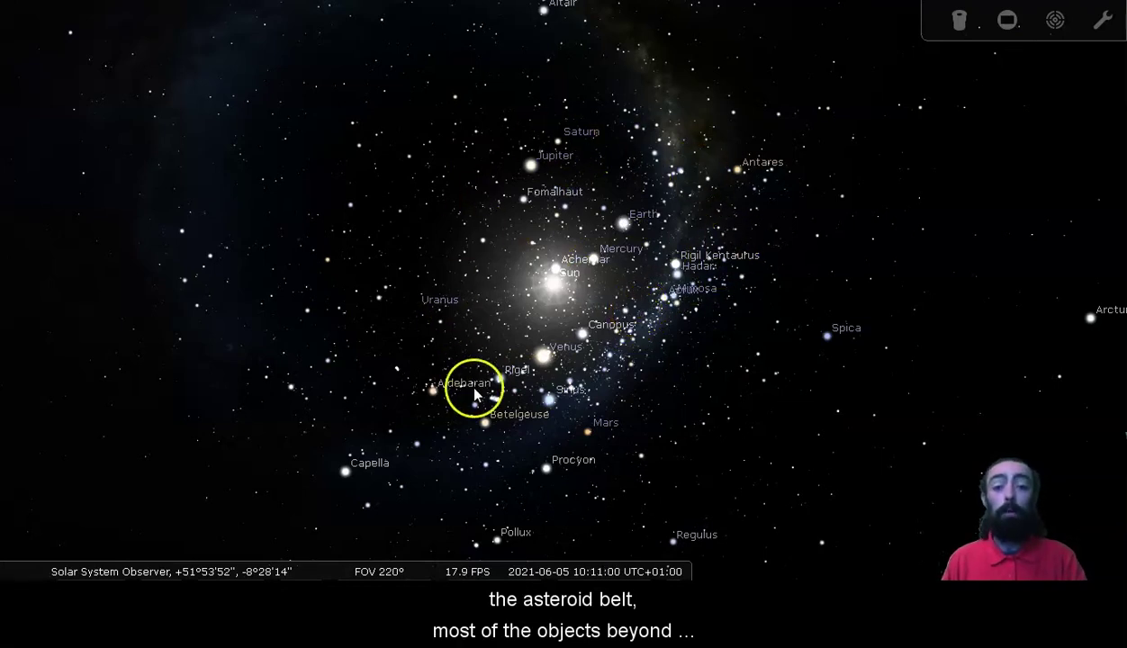
scroll(422, 377, "down", 2)
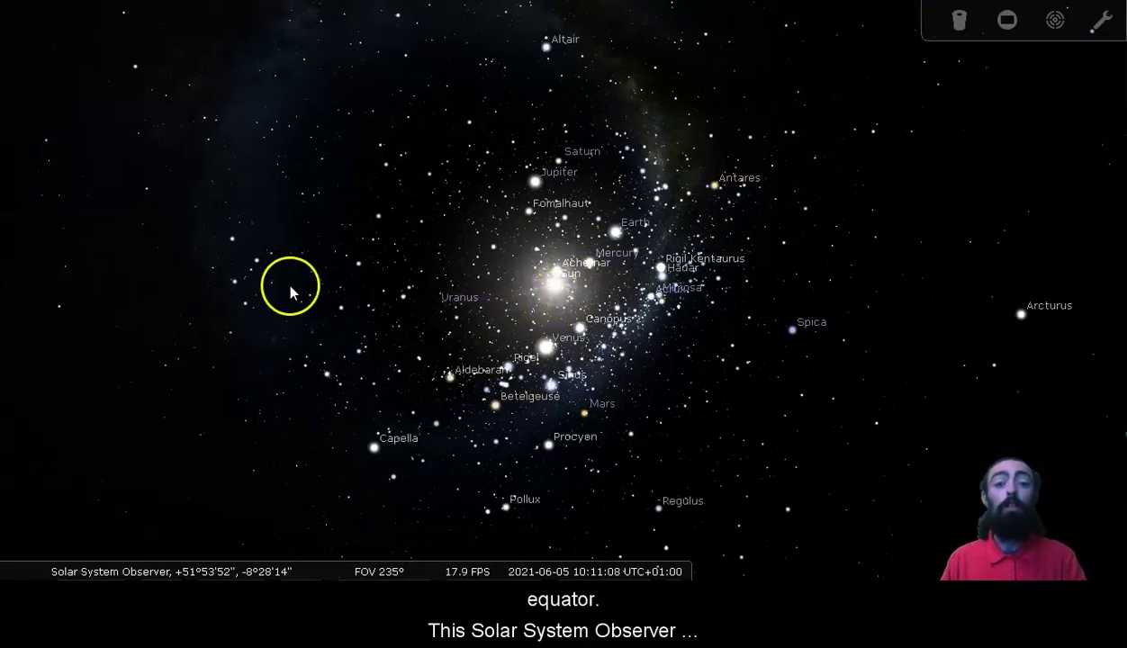
mouse_move(27, 288)
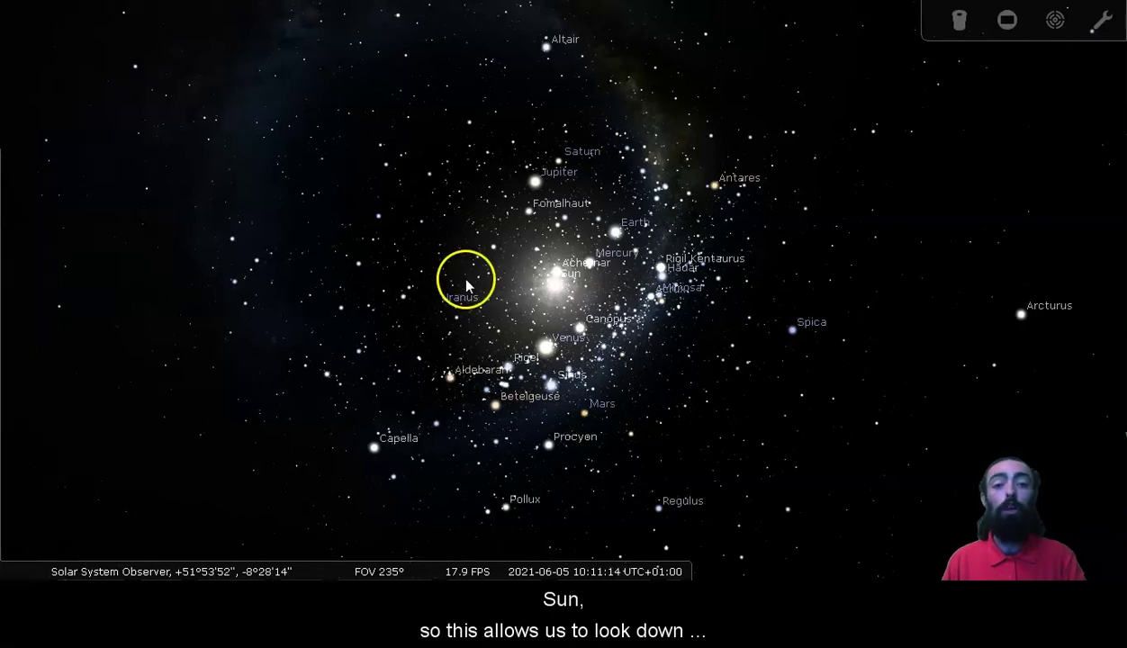
left_click(617, 233)
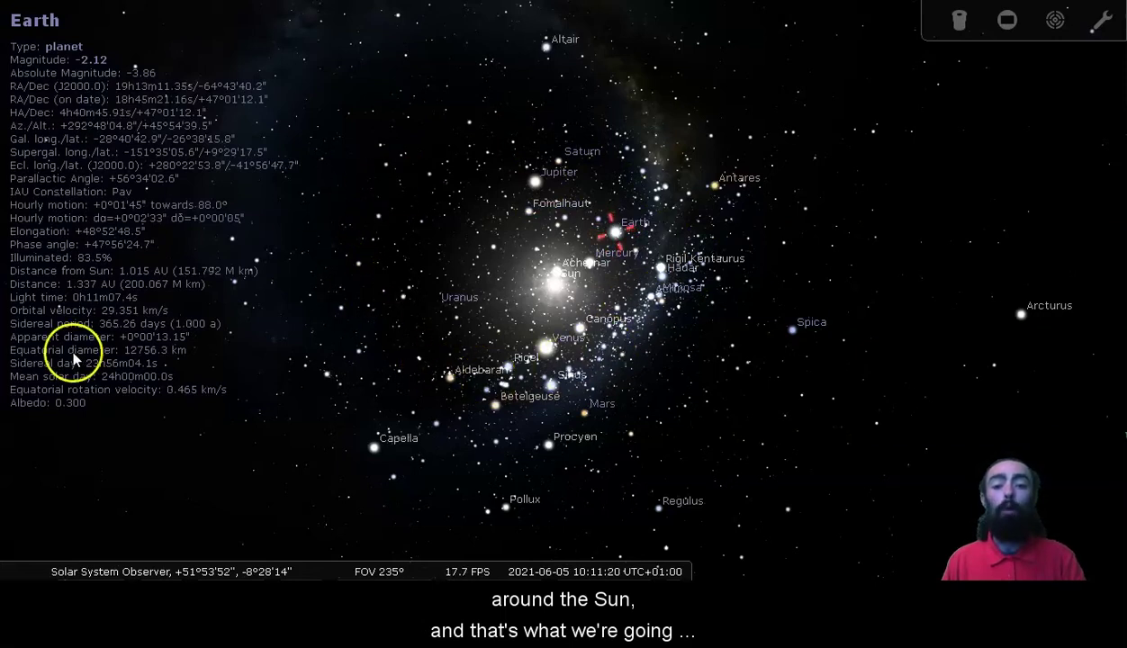
right_click(317, 390)
Tick Show orbits on the SSO tab of Sky and viewing options
mouse_move(8, 342)
left_click(27, 290)
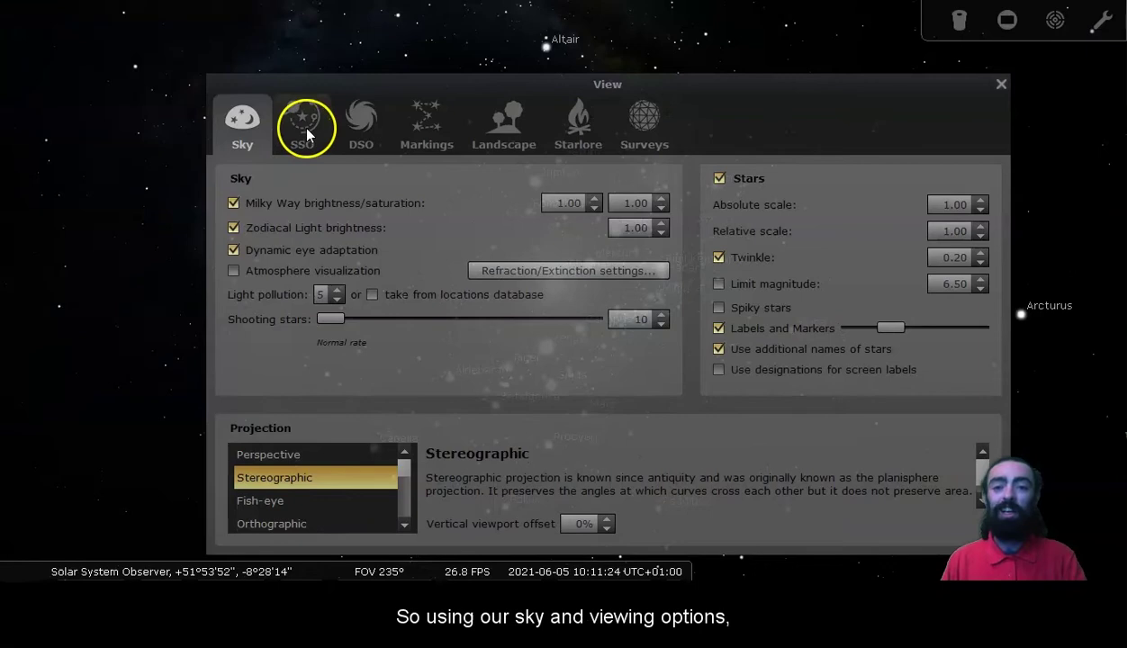
left_click(304, 131)
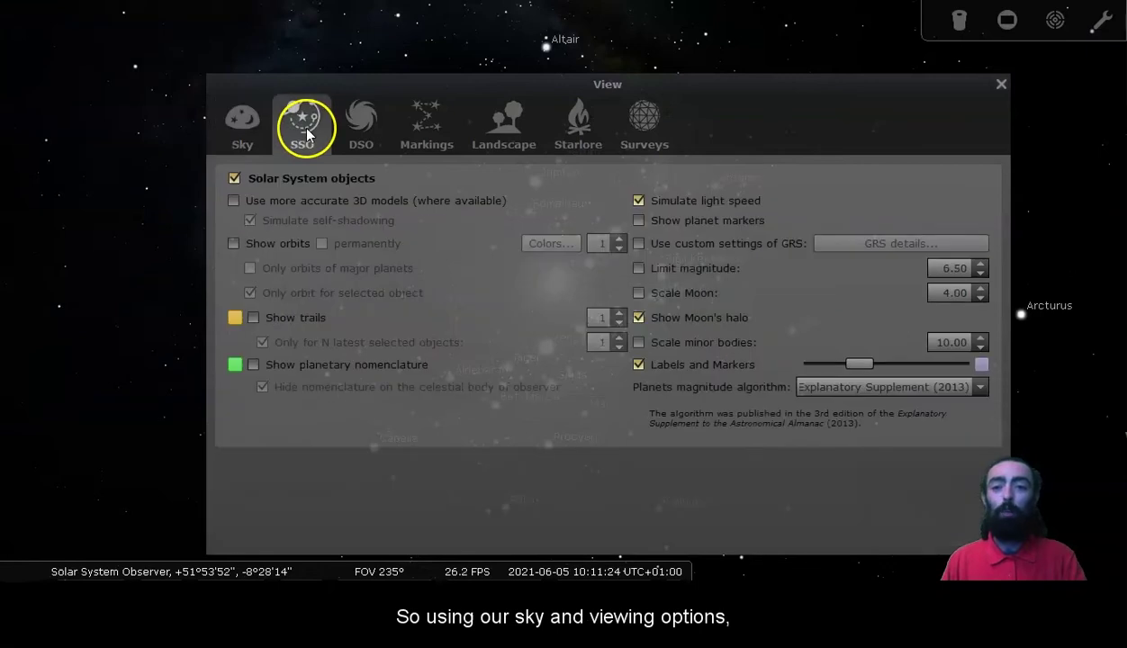
left_click(234, 244)
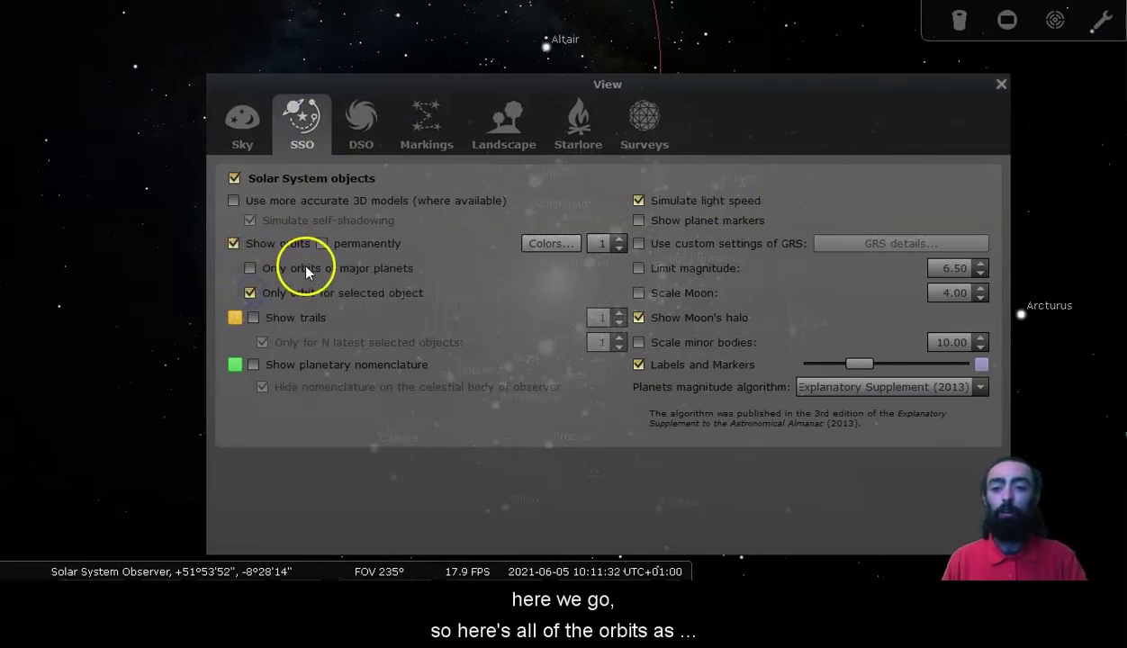
Close the View window, pan across the orbit-filled sky, and recentre on the Sun
left_click(1003, 84)
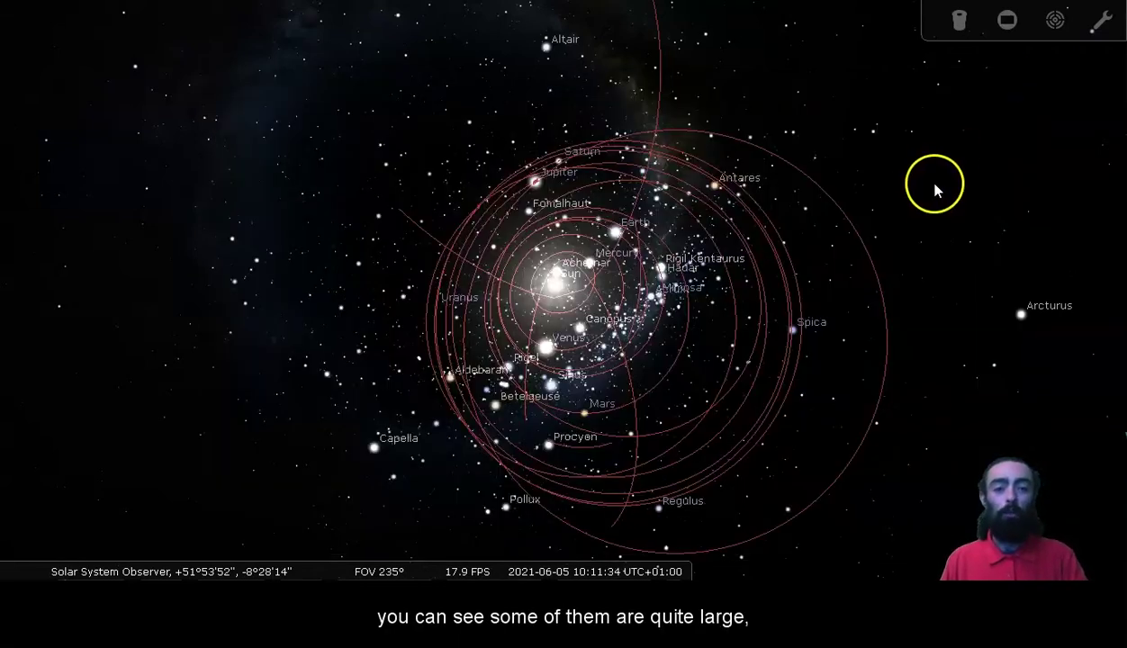
mouse_move(934, 197)
left_mouse_down()
mouse_move(911, 162)
mouse_move(933, 204)
left_mouse_up()
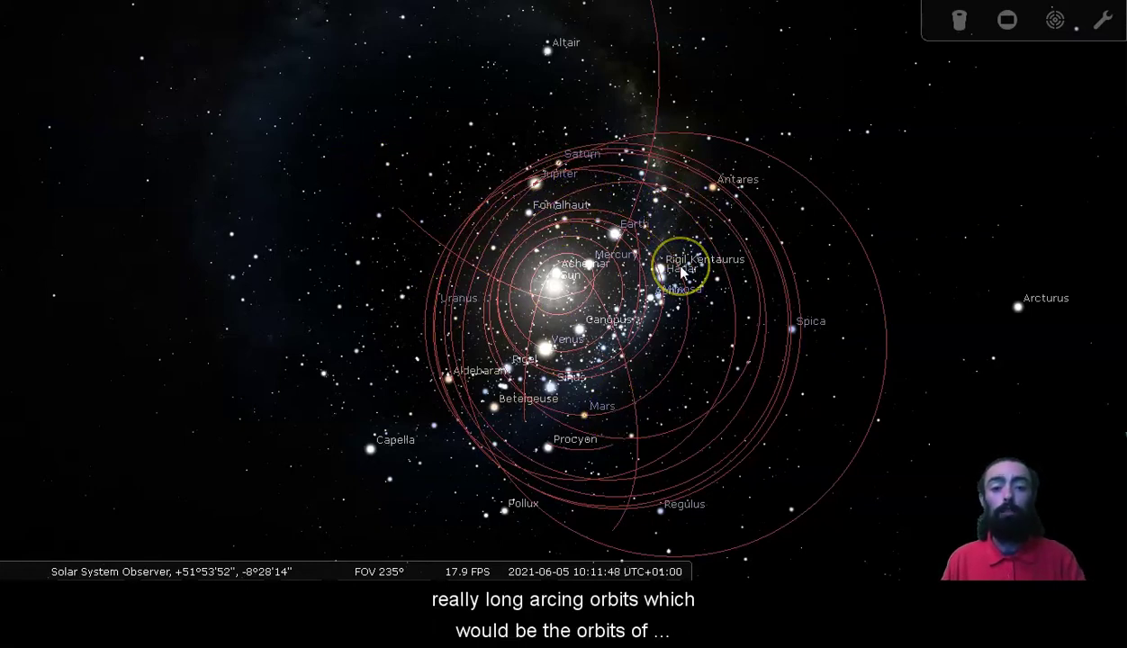
key("Up")
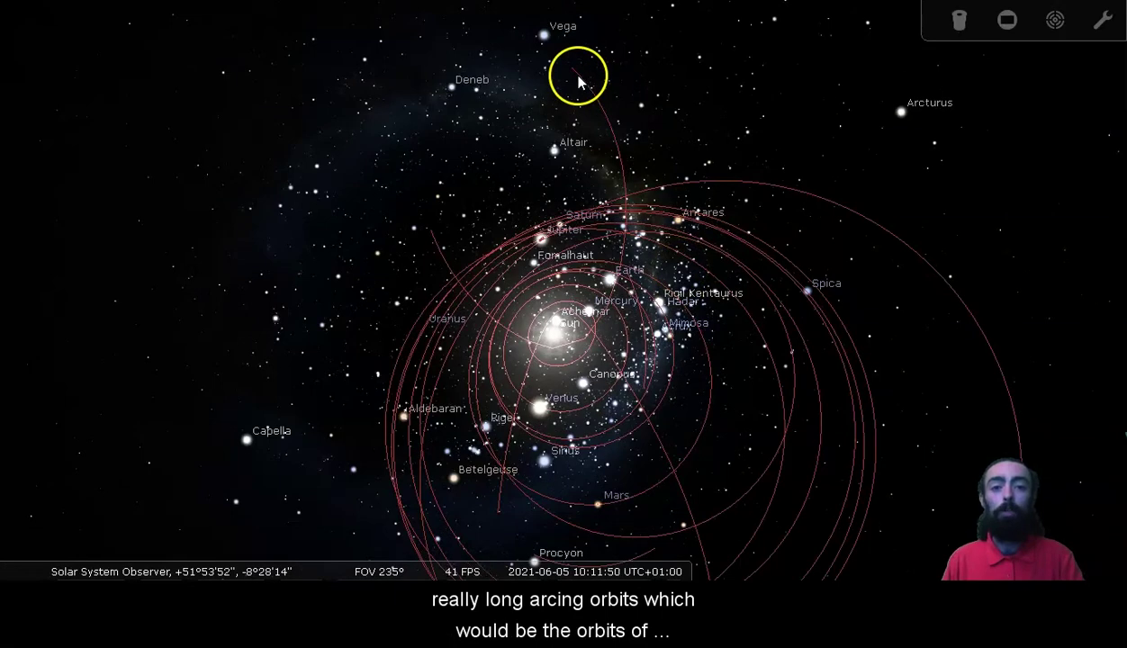
key("Down")
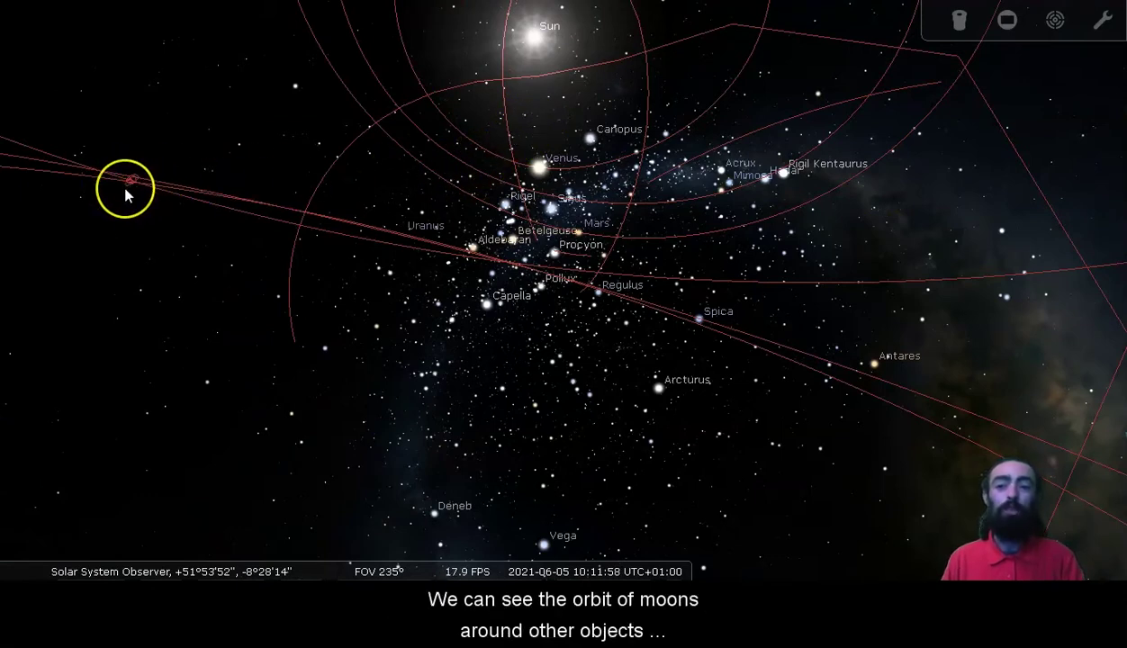
key("space")
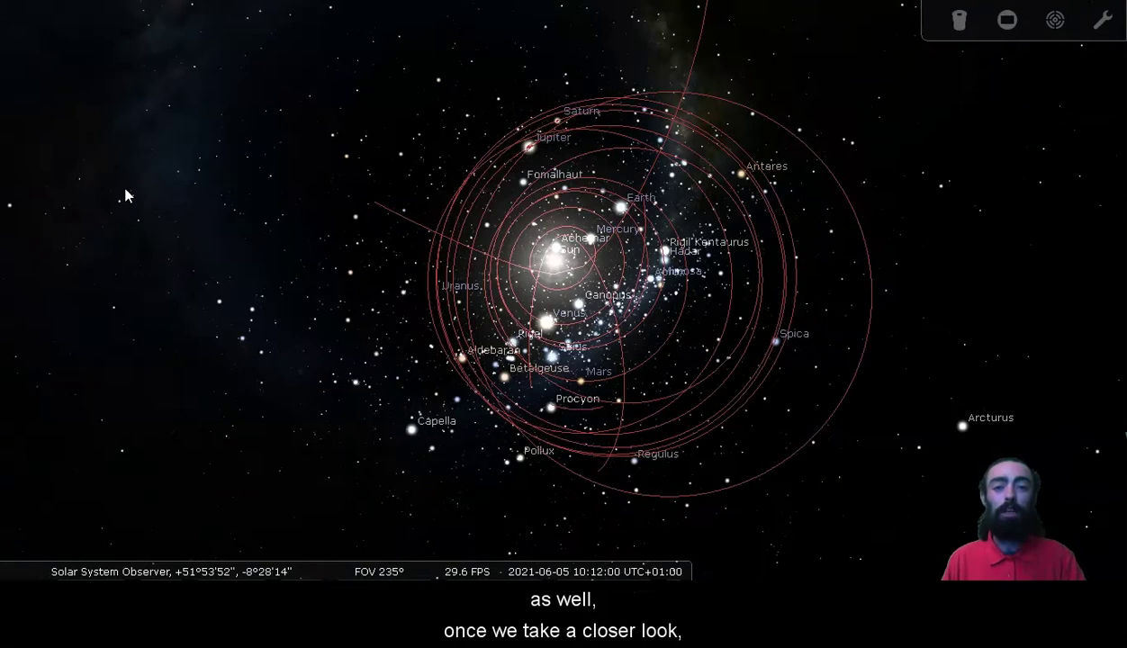
Zoom toward the Sun, select Mercury, and zoom in further to a 122° field of view
scroll(126, 196, "up", 4)
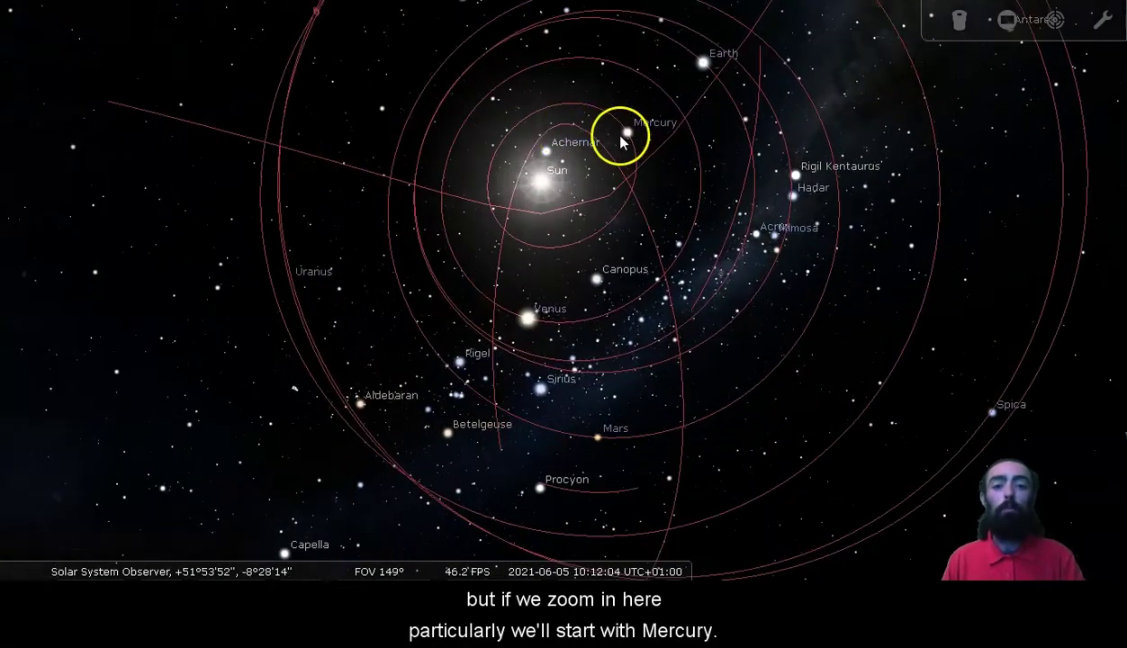
left_click(626, 134)
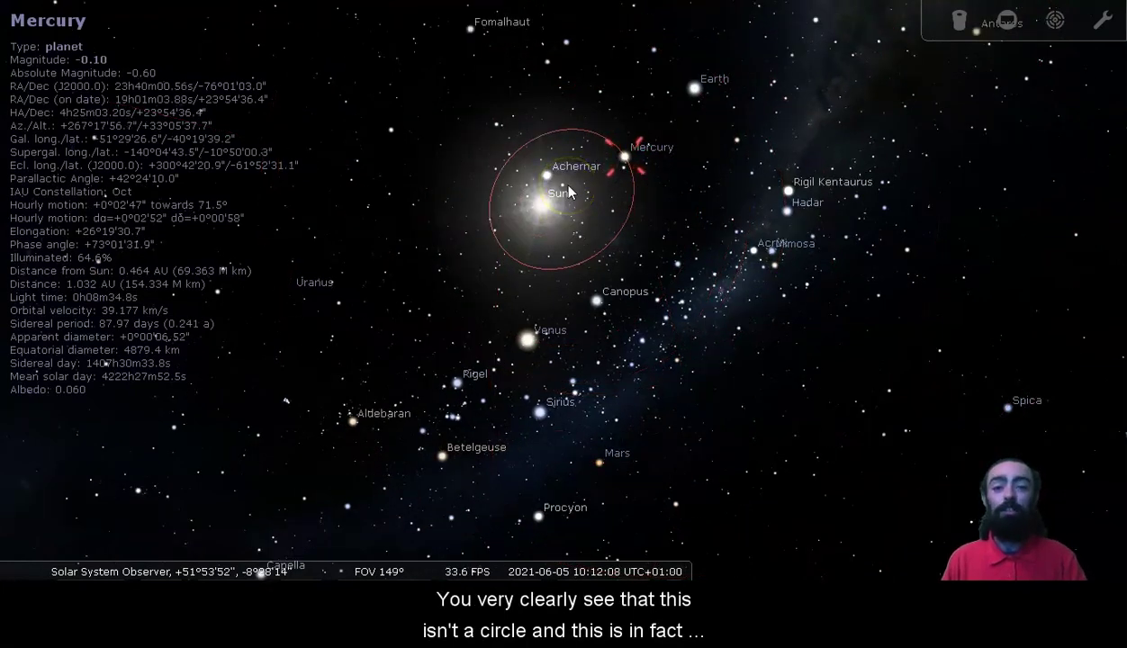
scroll(569, 192, "up", 3)
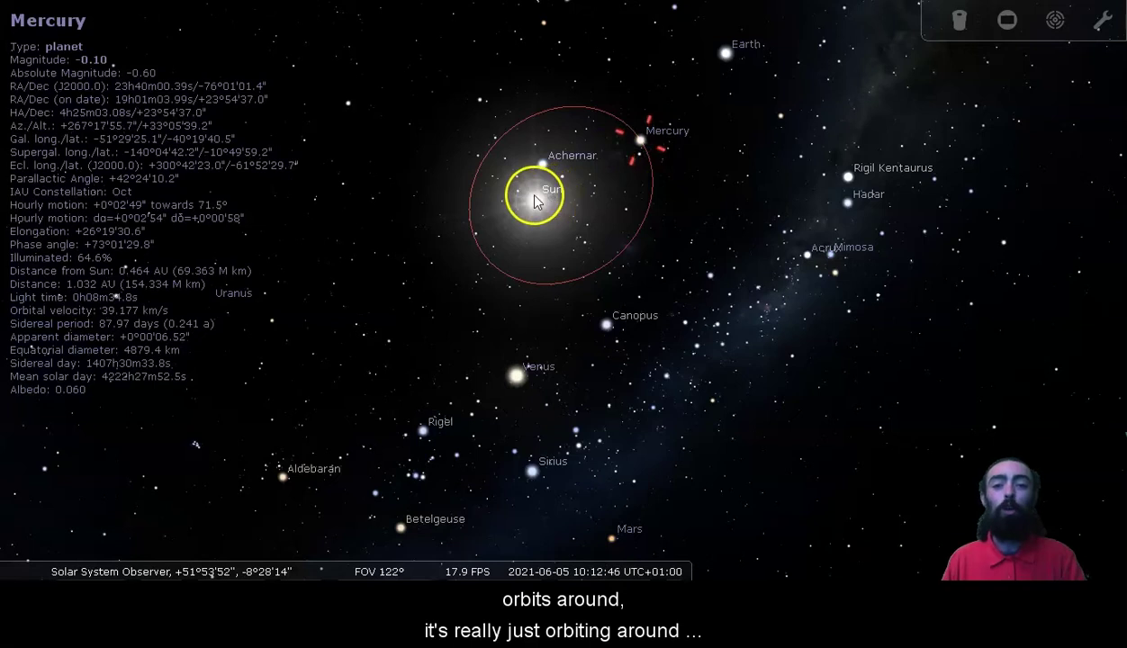
Step the date forward and back so Mercury moves along its elliptical orbit
key("equal")
key("equal")
key("equal")
key("equal")
key("equal")
key("equal")
key("equal")
key("equal")
key("equal")
key("equal")
key("equal")
key("equal")
key("equal")
key("equal")
key("equal")
key("equal")
key("equal")
key("equal")
key("equal")
key("equal")
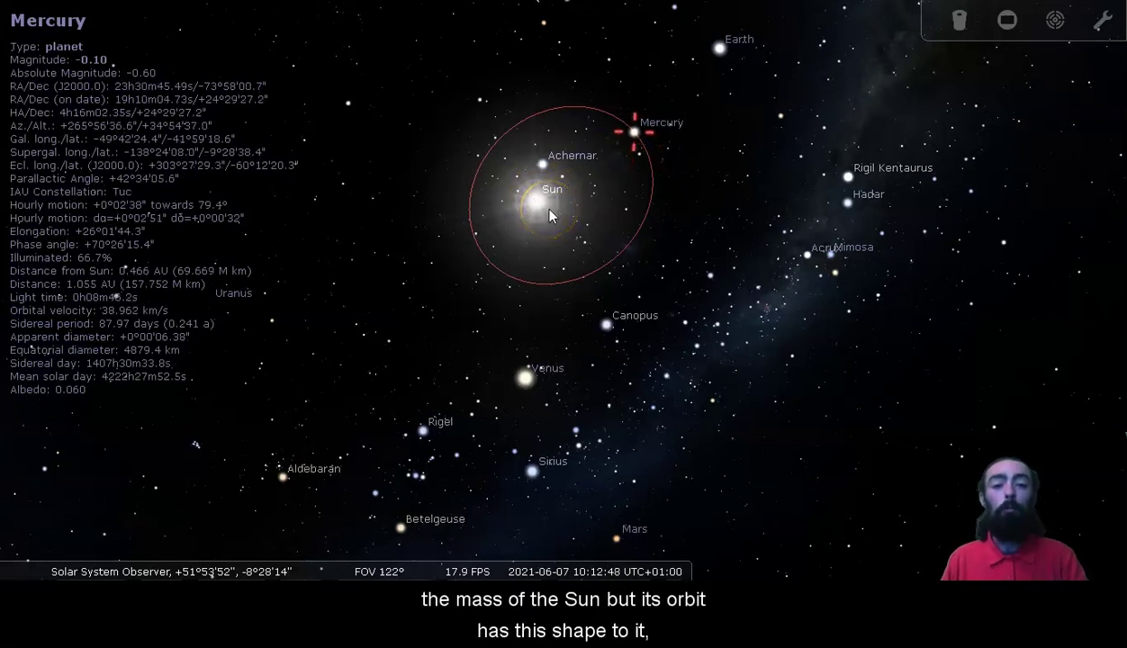
key("equal")
key("equal")
key("equal")
key("equal")
key("equal")
key("equal")
key("equal")
key("equal")
key("equal")
key("equal")
key("equal")
key("equal")
key("equal")
key("equal")
key("equal")
key("equal")
key("equal")
key("equal")
key("equal")
key("equal")
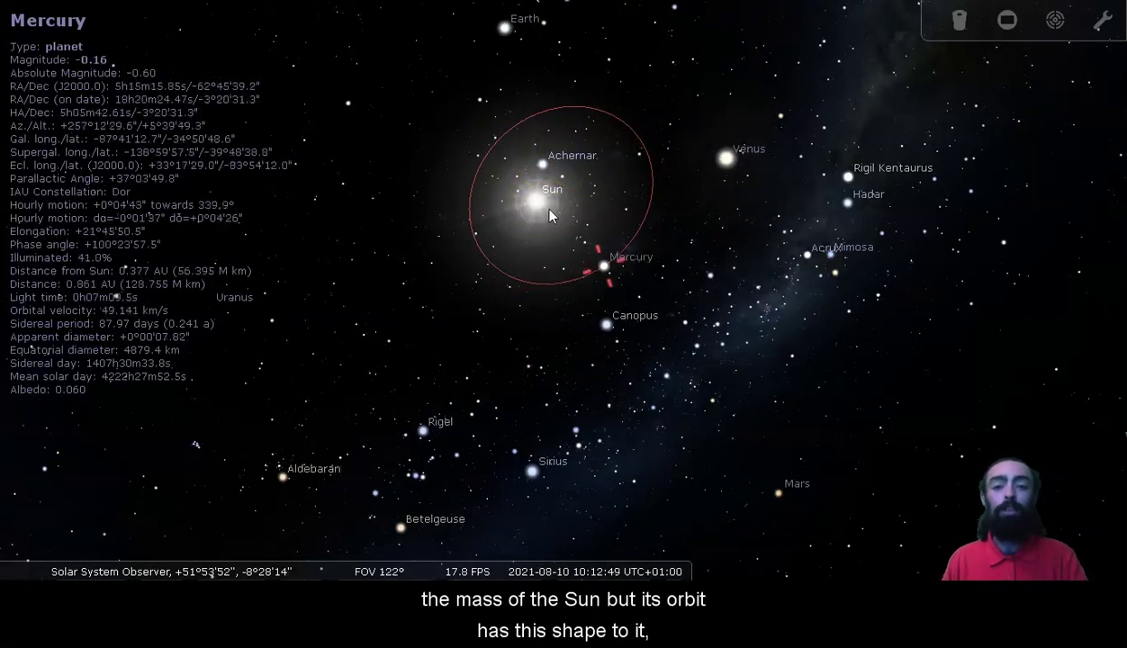
key("minus")
key("minus")
key("minus")
key("minus")
key("minus")
key("minus")
key("minus")
key("minus")
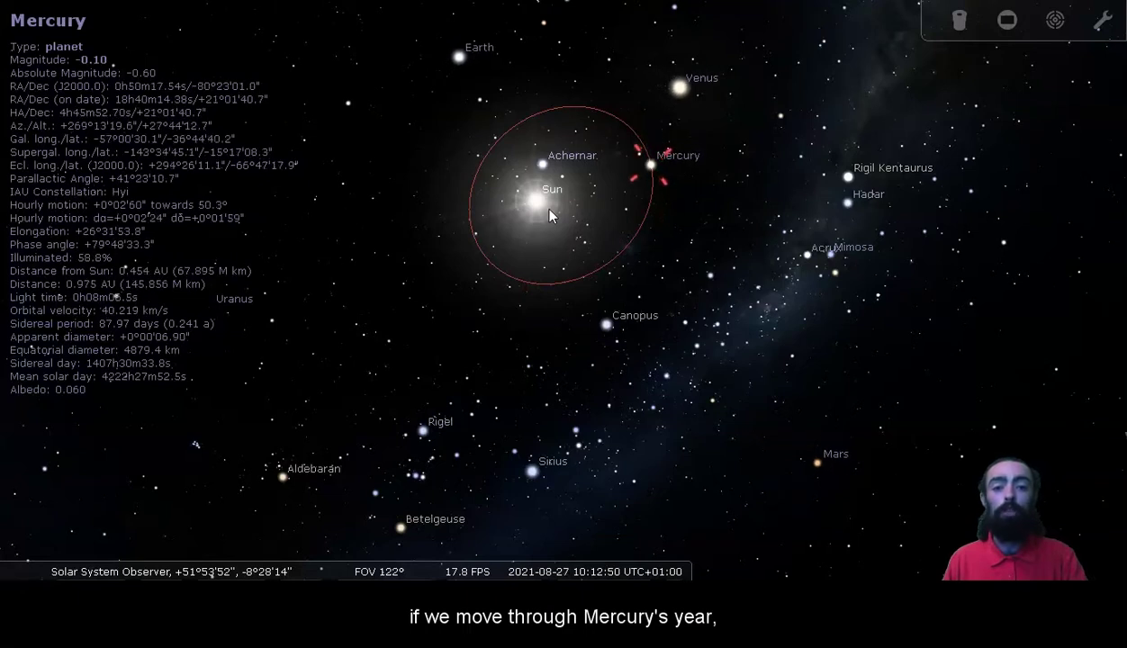
key("minus")
key("minus")
key("minus")
key("minus")
key("minus")
key("minus")
key("minus")
key("minus")
key("minus")
key("minus")
key("minus")
key("minus")
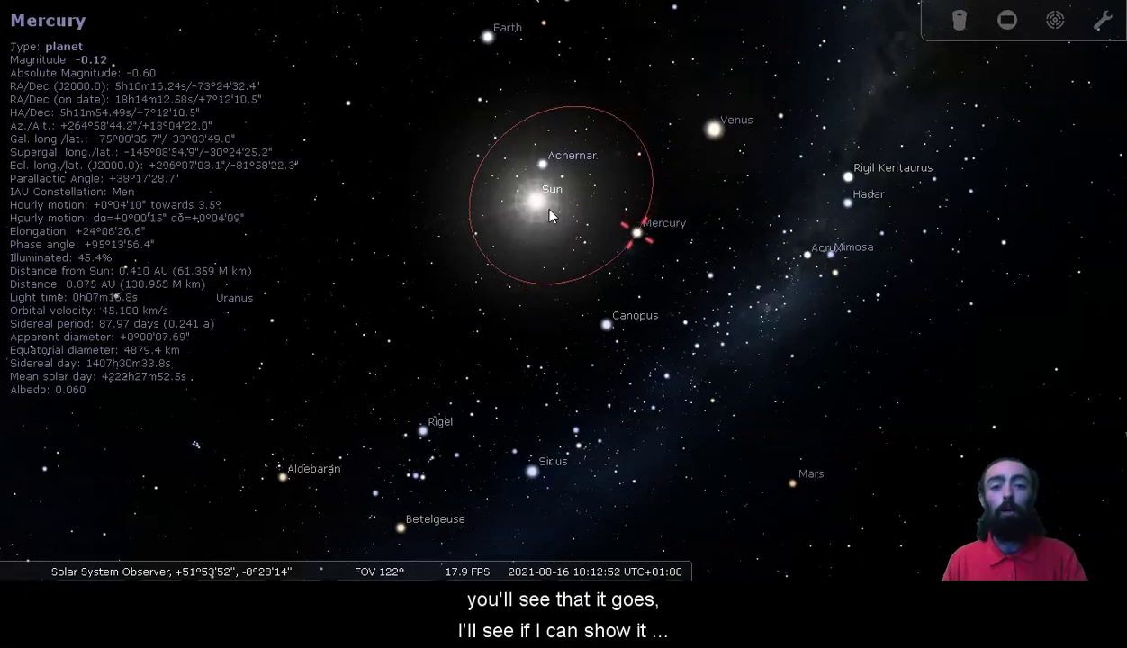
key("minus")
key("minus")
key("minus")
key("minus")
key("minus")
key("minus")
key("minus")
key("minus")
key("minus")
key("minus")
key("minus")
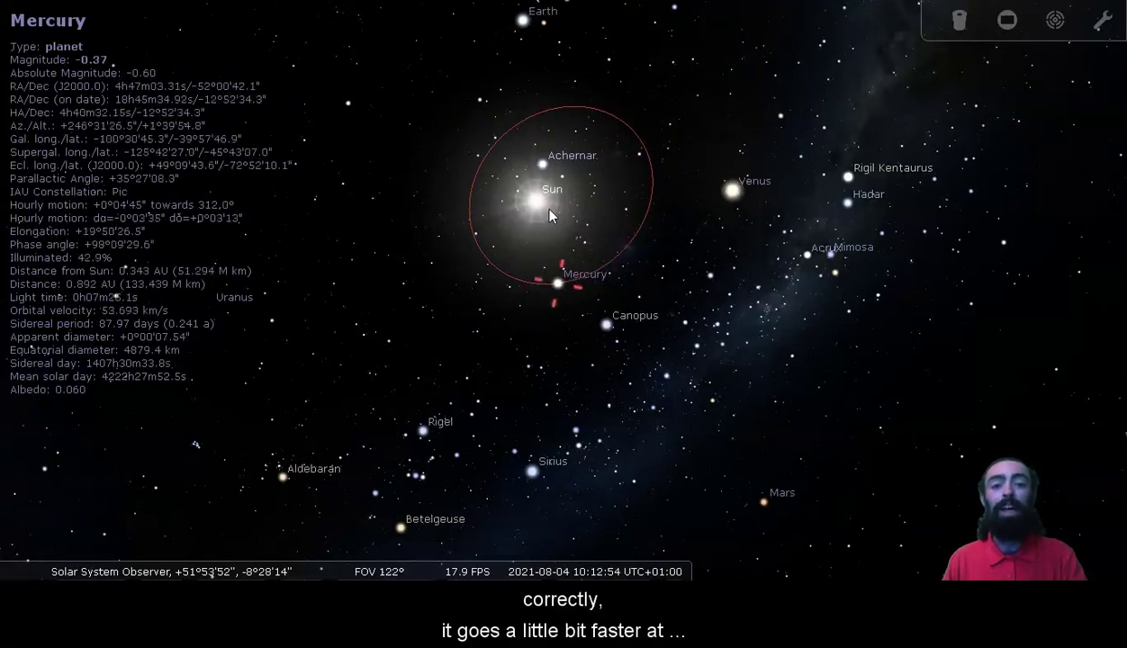
key("minus")
key("minus")
key("minus")
key("minus")
key("minus")
key("minus")
key("minus")
key("minus")
key("minus")
key("minus")
key("minus")
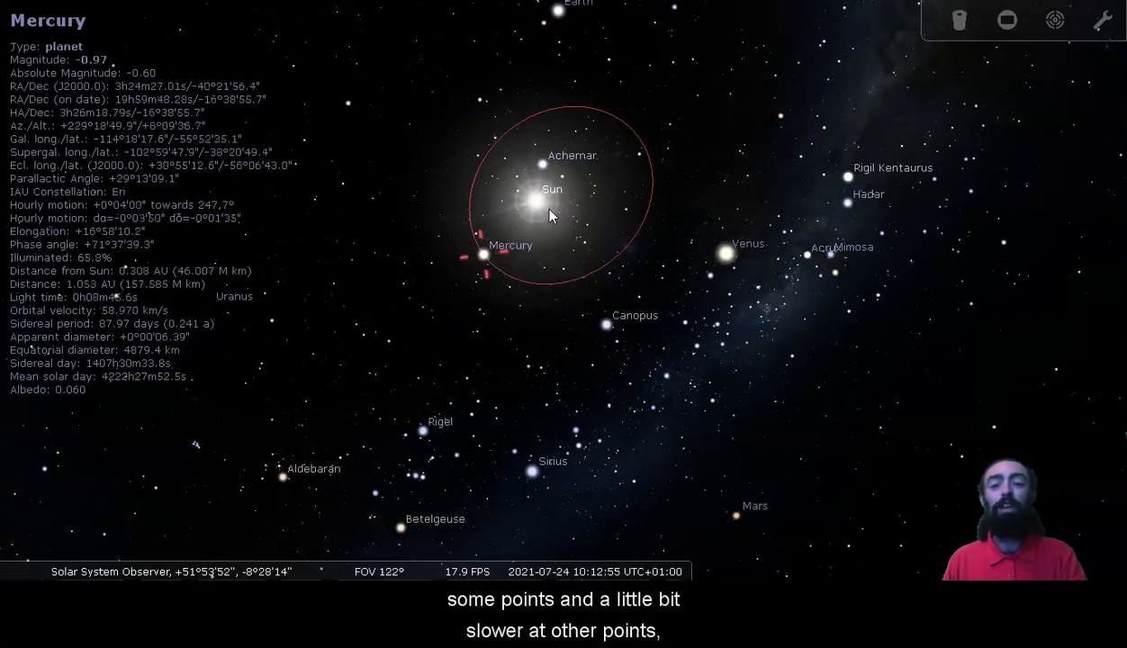
key("minus")
key("minus")
key("minus")
key("minus")
key("minus")
key("minus")
key("minus")
key("minus")
key("minus")
key("minus")
key("minus")
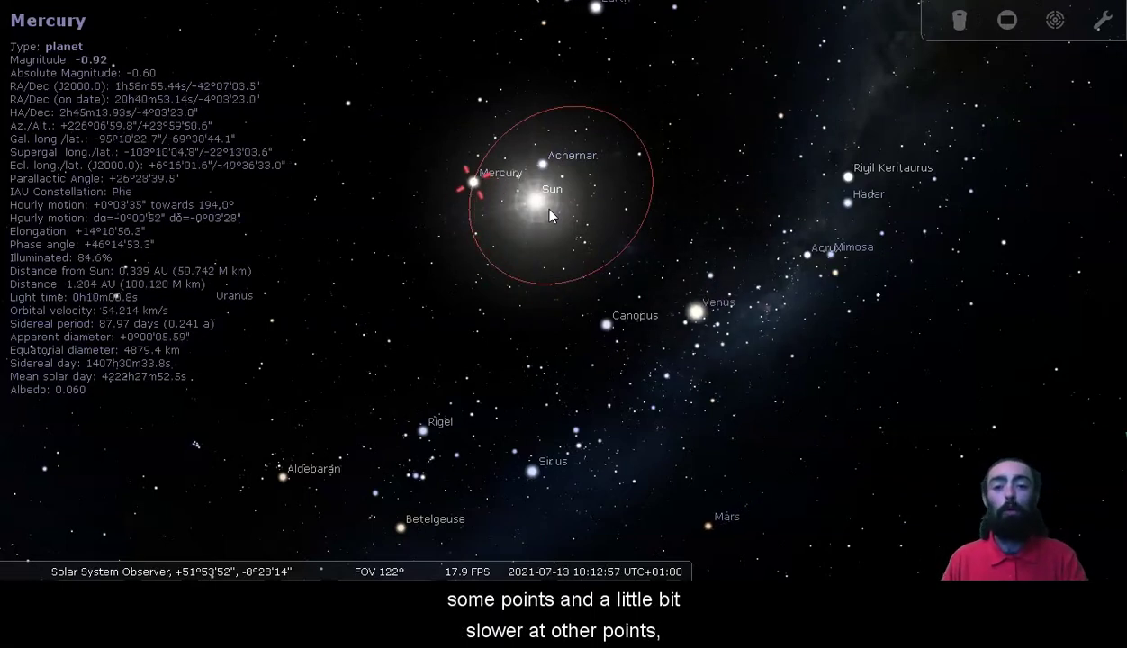
key("minus")
key("minus")
key("minus")
key("minus")
key("minus")
key("minus")
key("minus")
key("minus")
key("minus")
key("minus")
key("minus")
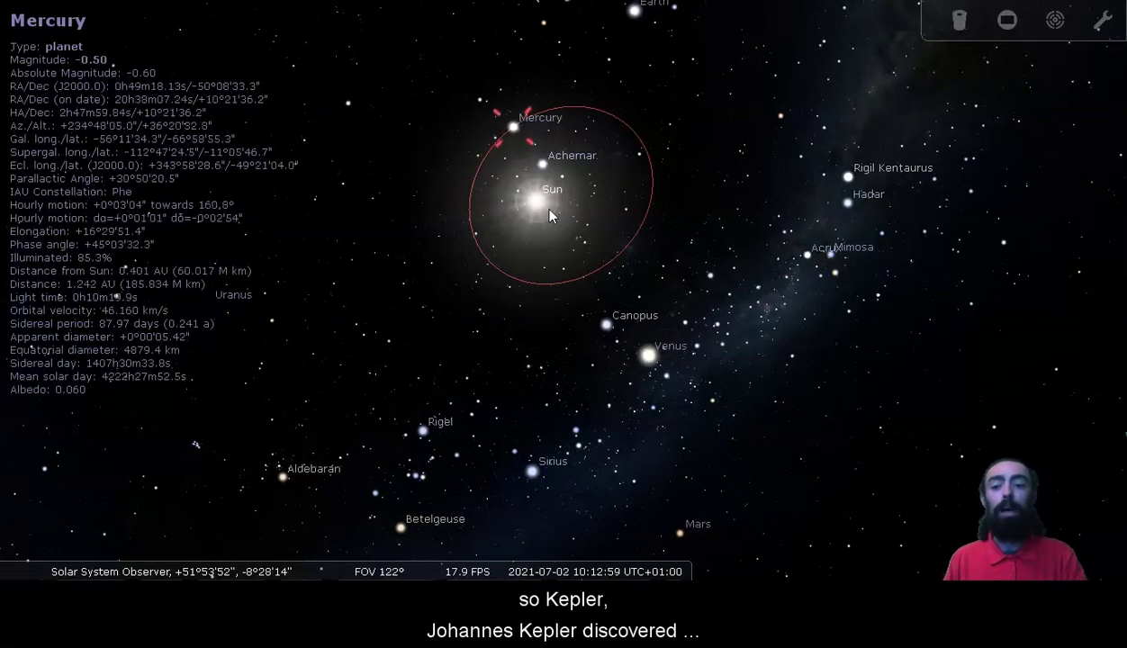
key("minus")
key("minus")
key("minus")
key("minus")
key("minus")
key("minus")
key("minus")
key("minus")
key("minus")
key("minus")
key("minus")
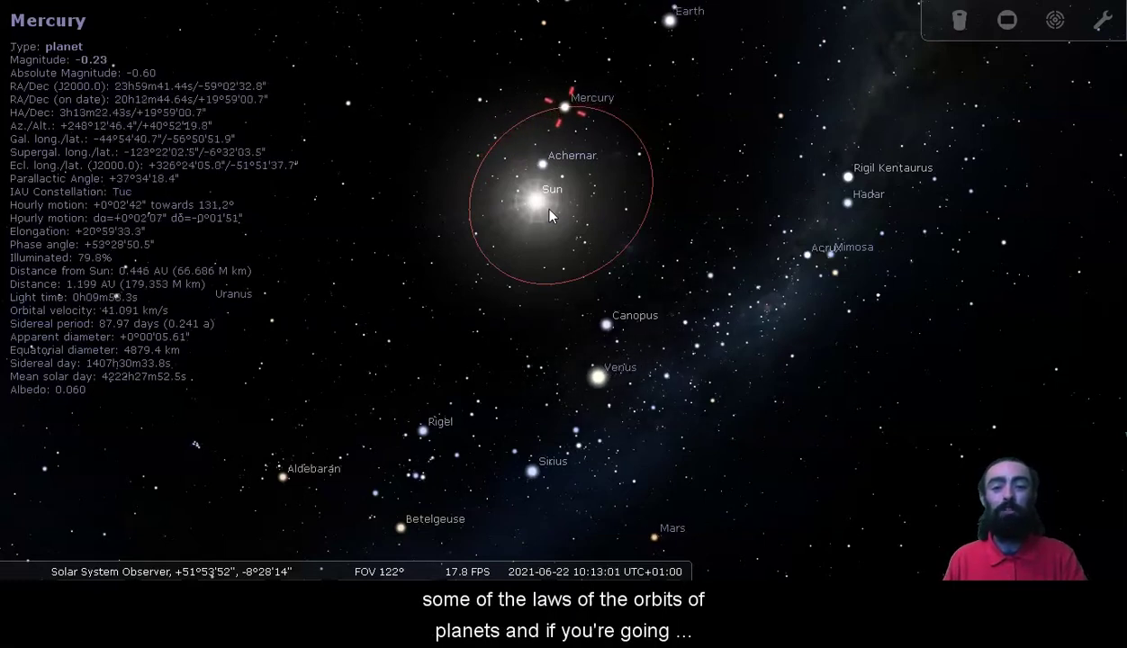
key("minus")
key("minus")
key("minus")
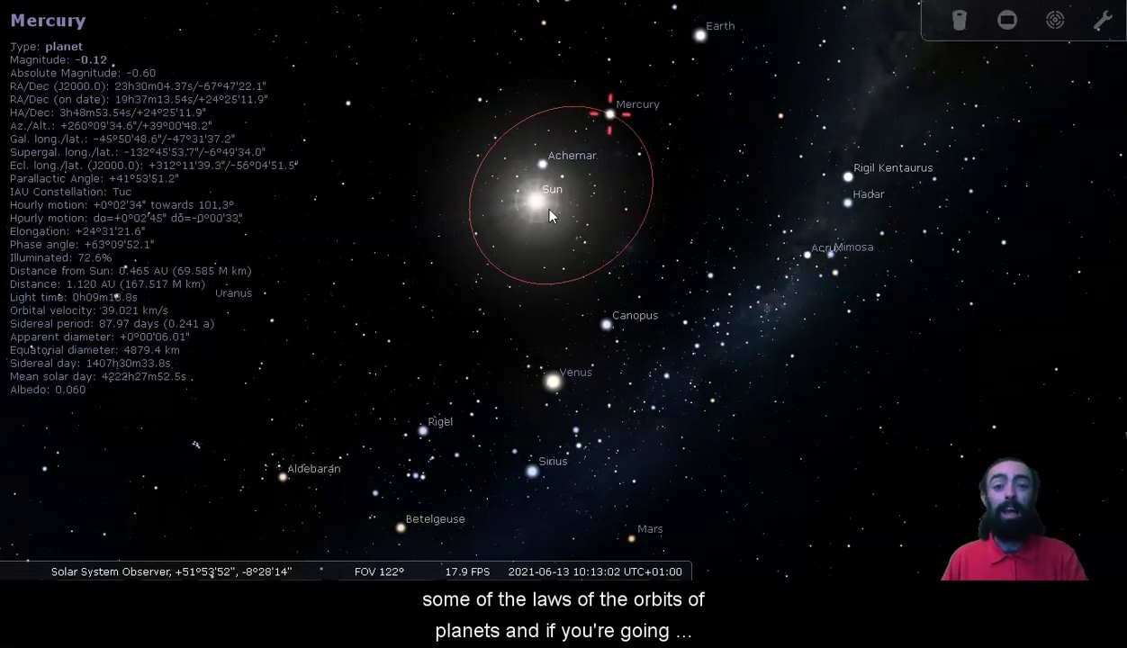
key("equal")
key("equal")
key("equal")
key("equal")
key("equal")
key("equal")
key("equal")
key("equal")
key("equal")
key("equal")
key("equal")
key("equal")
key("equal")
key("equal")
key("equal")
key("equal")
key("equal")
key("equal")
key("equal")
key("equal")
key("equal")
key("equal")
key("equal")
key("equal")
key("equal")
key("equal")
key("equal")
key("equal")
key("equal")
key("equal")
key("equal")
key("equal")
key("equal")
key("equal")
key("equal")
key("equal")
key("equal")
key("equal")
key("equal")
key("equal")
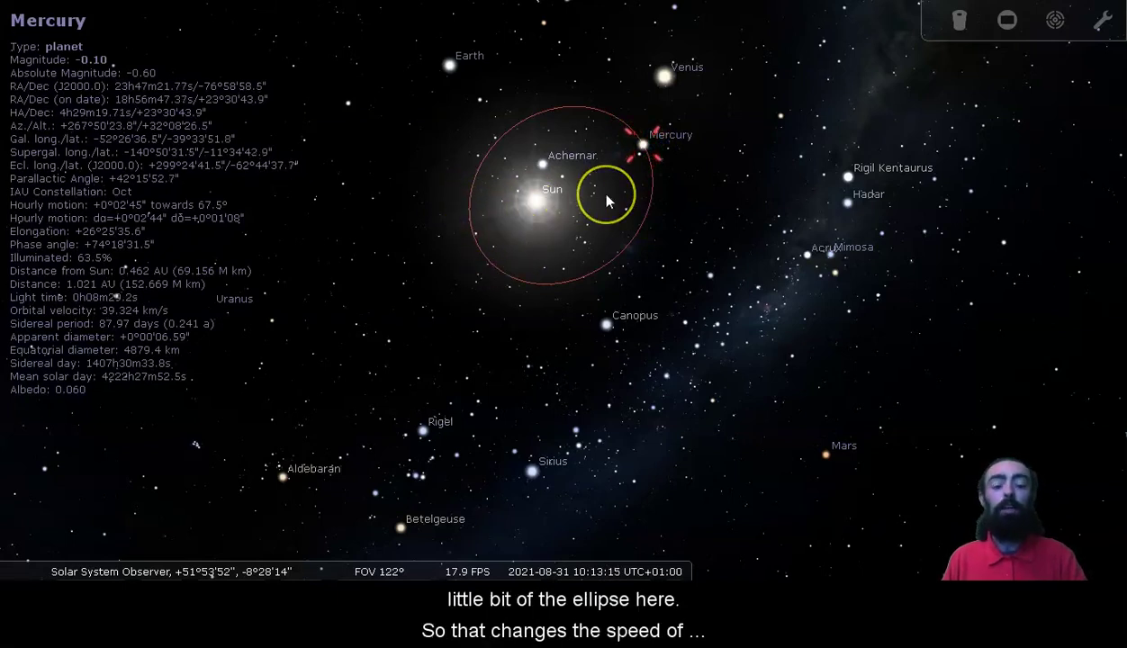
Run Mercury through its year to April 2022, then settle the date in February 2022
key("=")
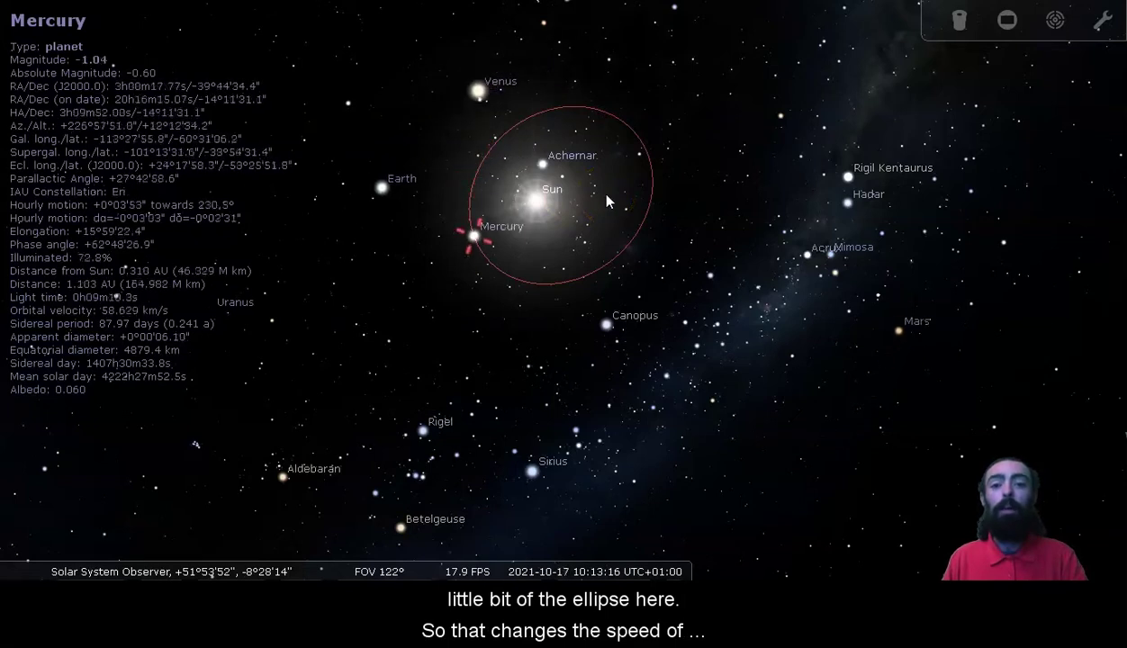
key("=")
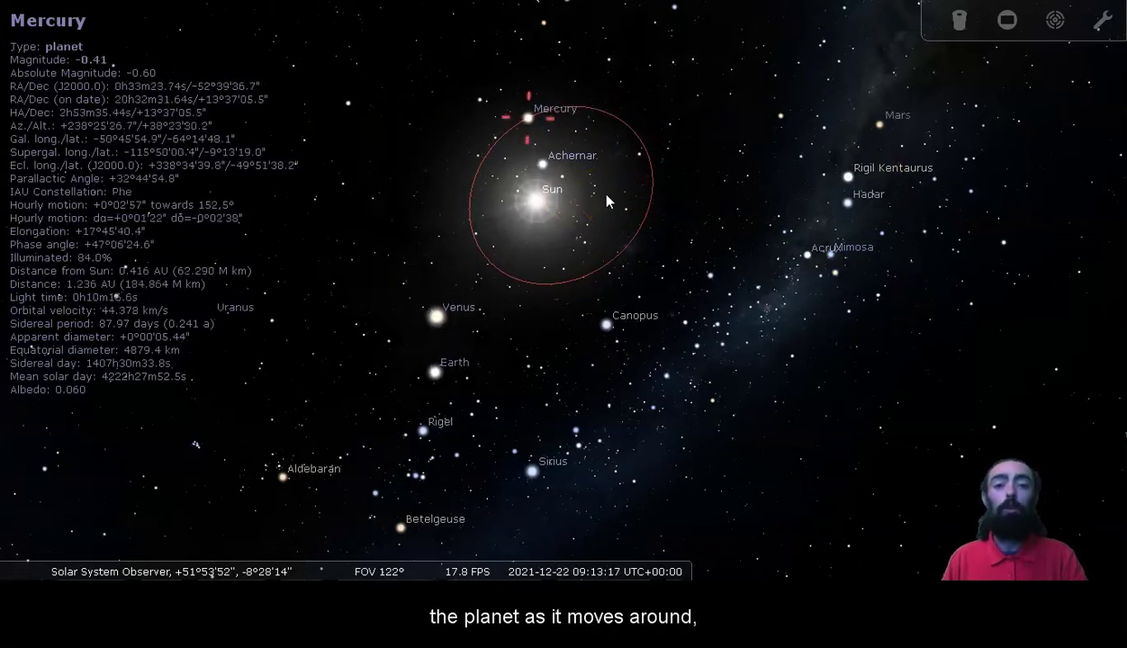
key("=")
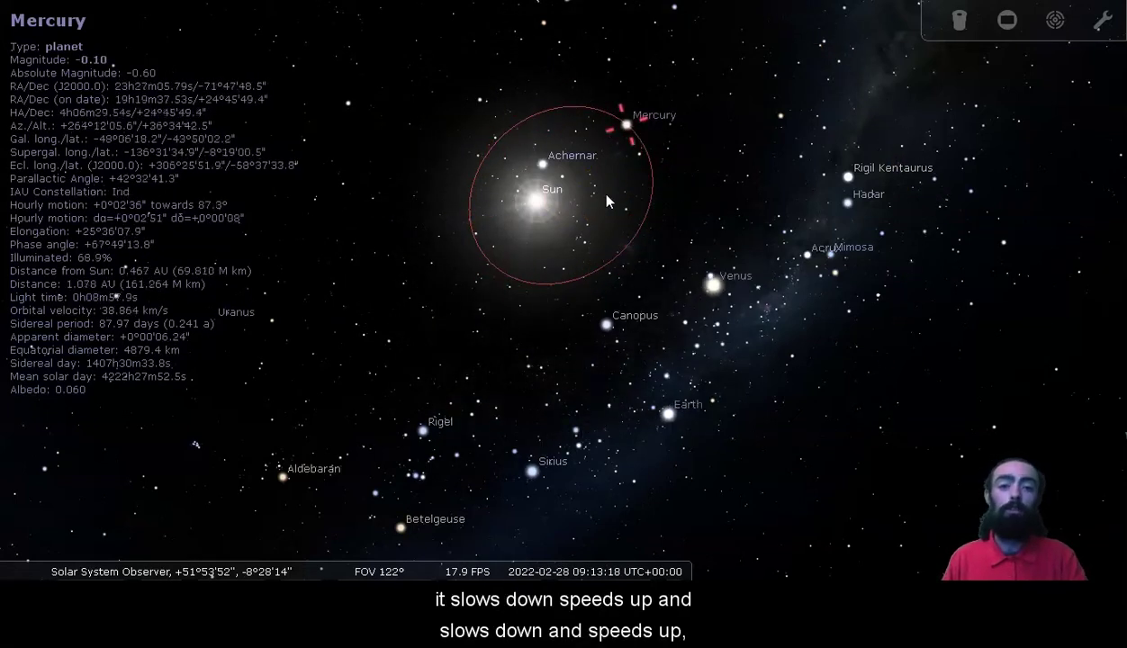
key("=")
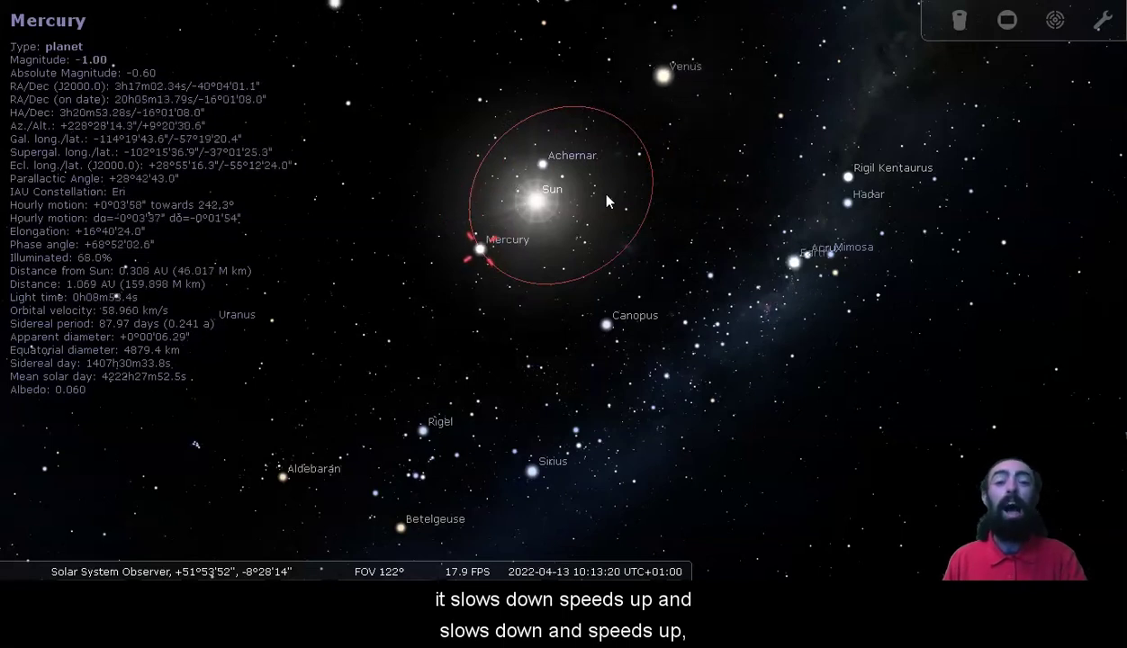
key("-")
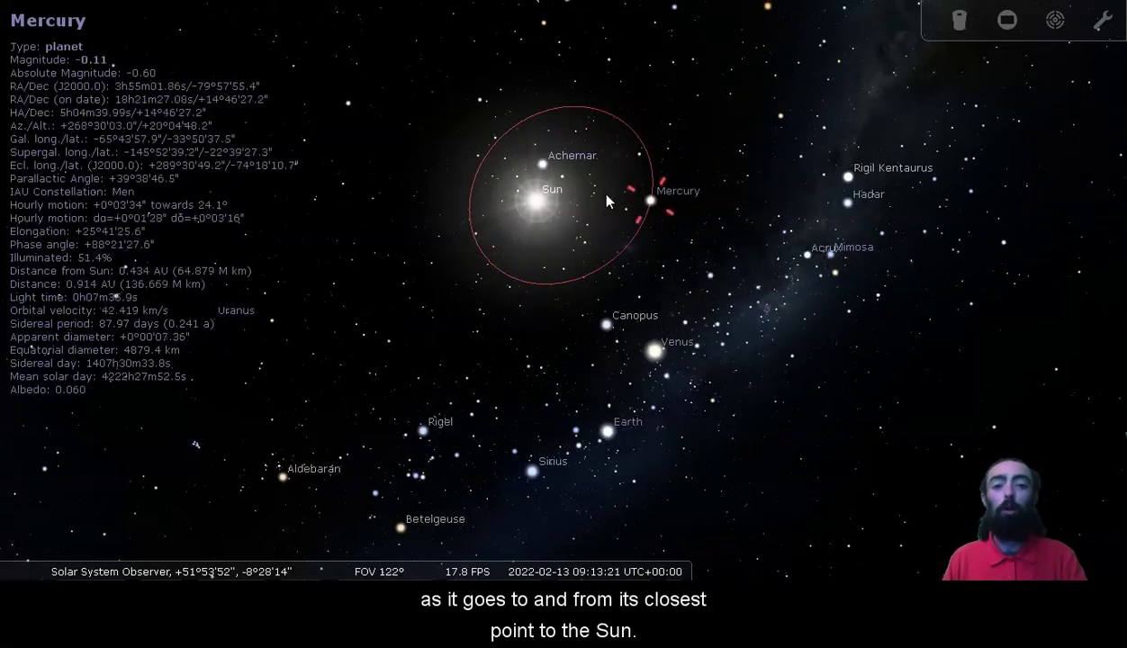
key("-")
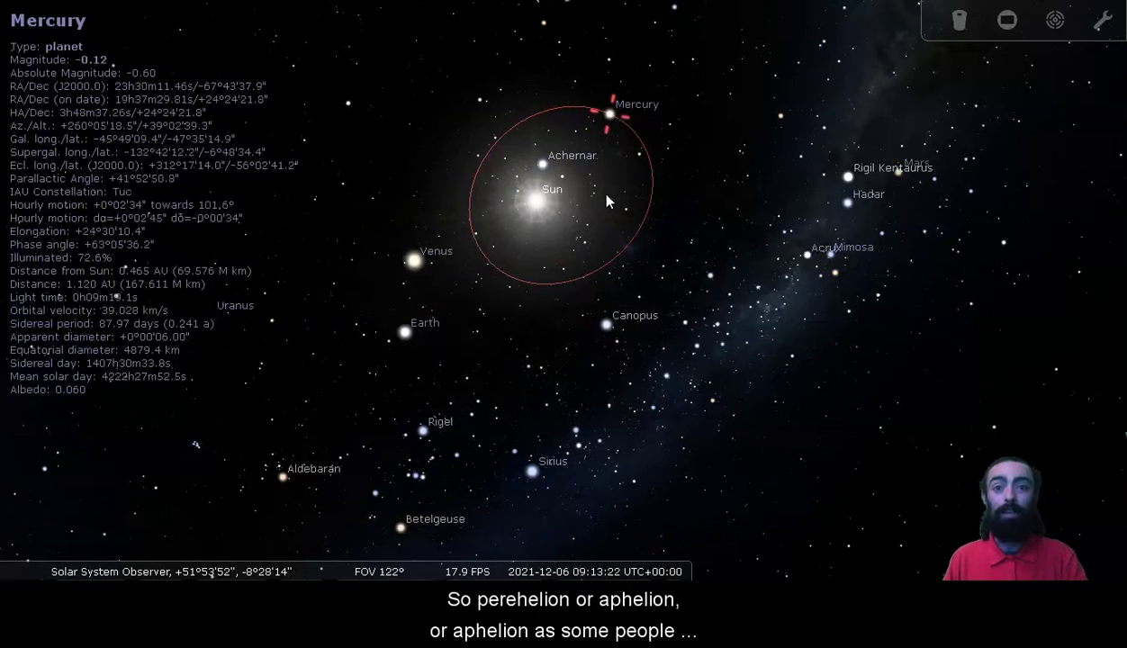
key("-")
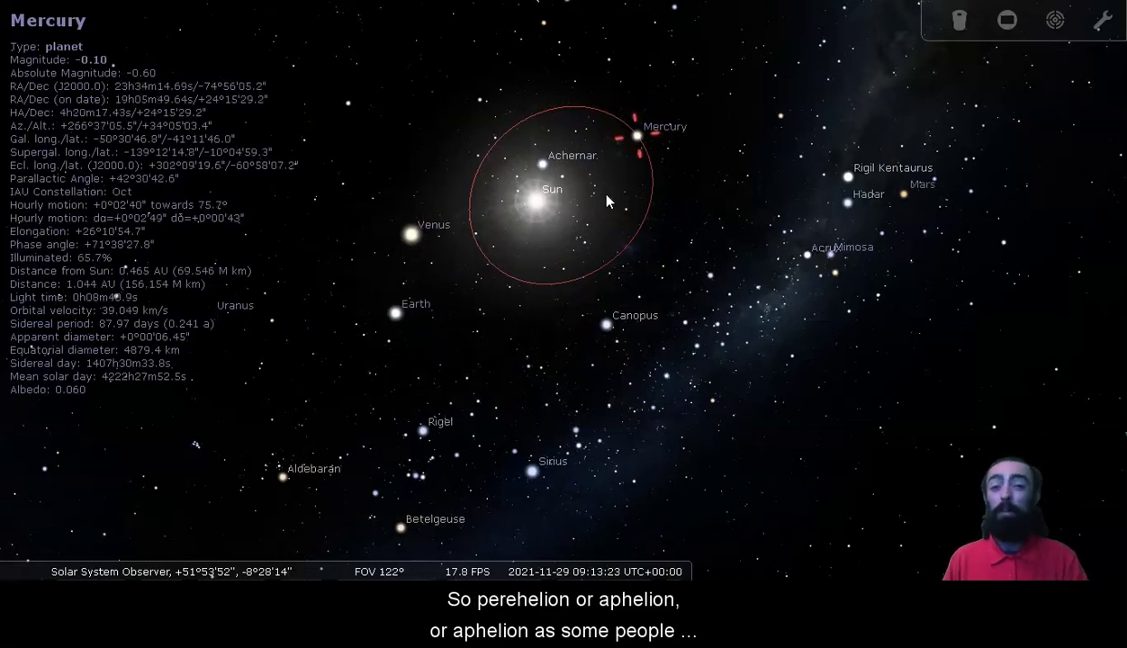
key("=")
key("=")
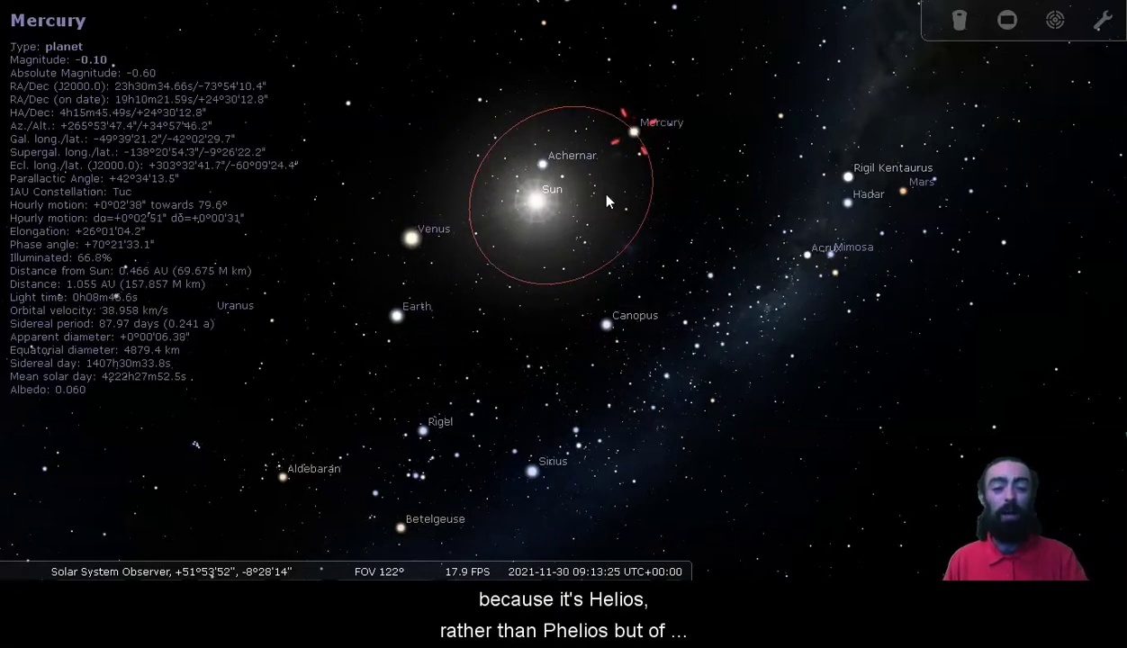
key("=")
key("=")
key("=")
key("-")
key("-")
key("=")
key("=")
key("=")
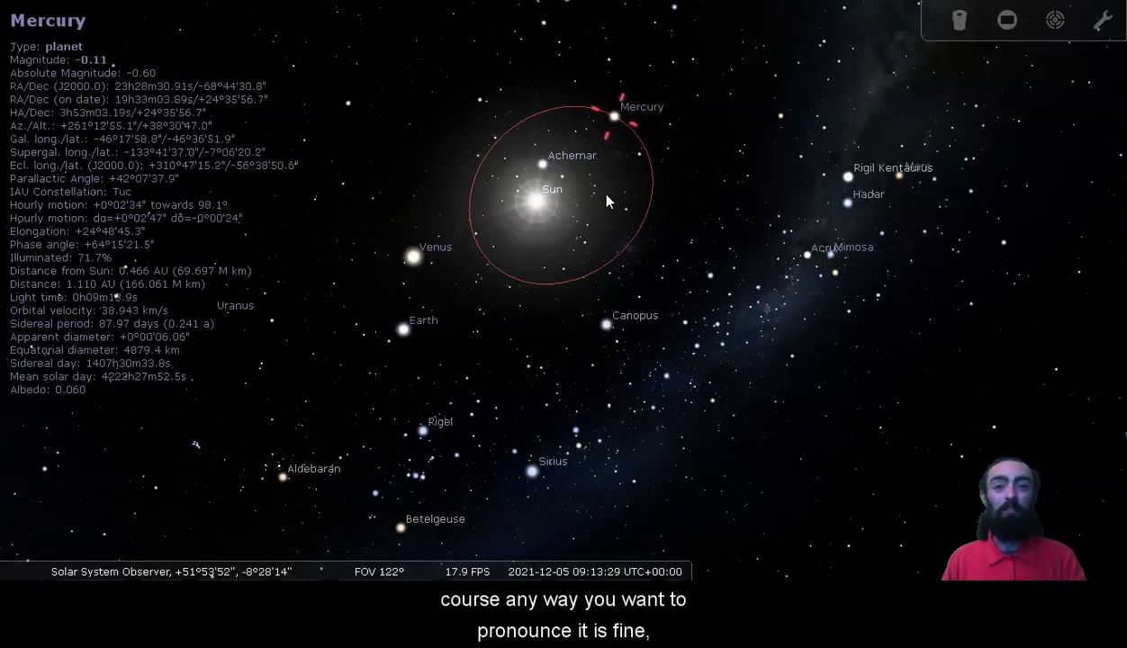
key("=")
key("=")
key("=")
key("=")
key("=")
key("=")
key("=")
key("=")
key("=")
key("=")
key("=")
key("=")
key("=")
key("=")
key("=")
key("=")
key("=")
key("=")
key("=")
key("=")
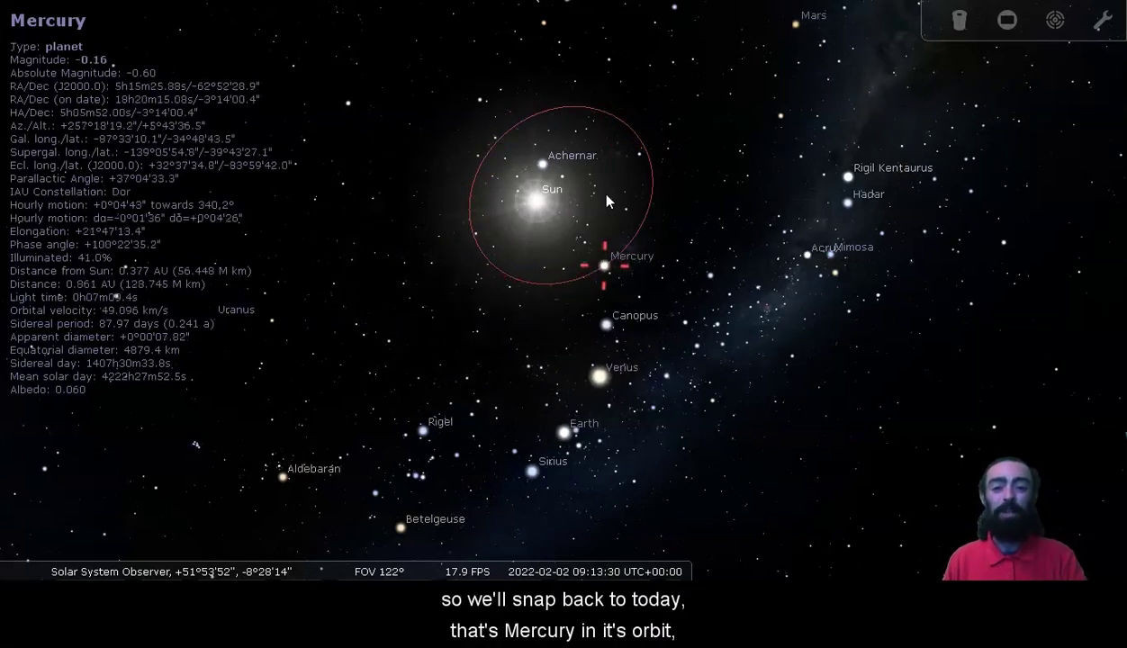
key("=")
key("=")
key("=")
key("=")
key("=")
key("=")
key("=")
key("=")
key("=")
key("=")
key("=")
key("=")
key("=")
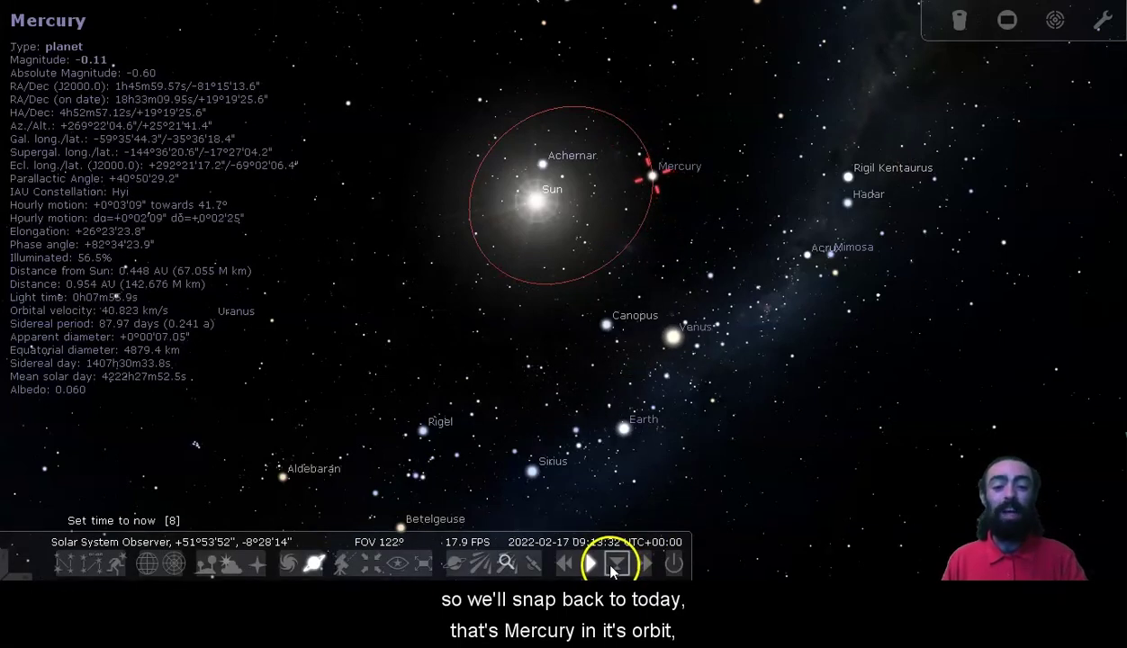
Reset the clock to now, centre on Earth, and run time forward then backward along its orbit
left_click(611, 569)
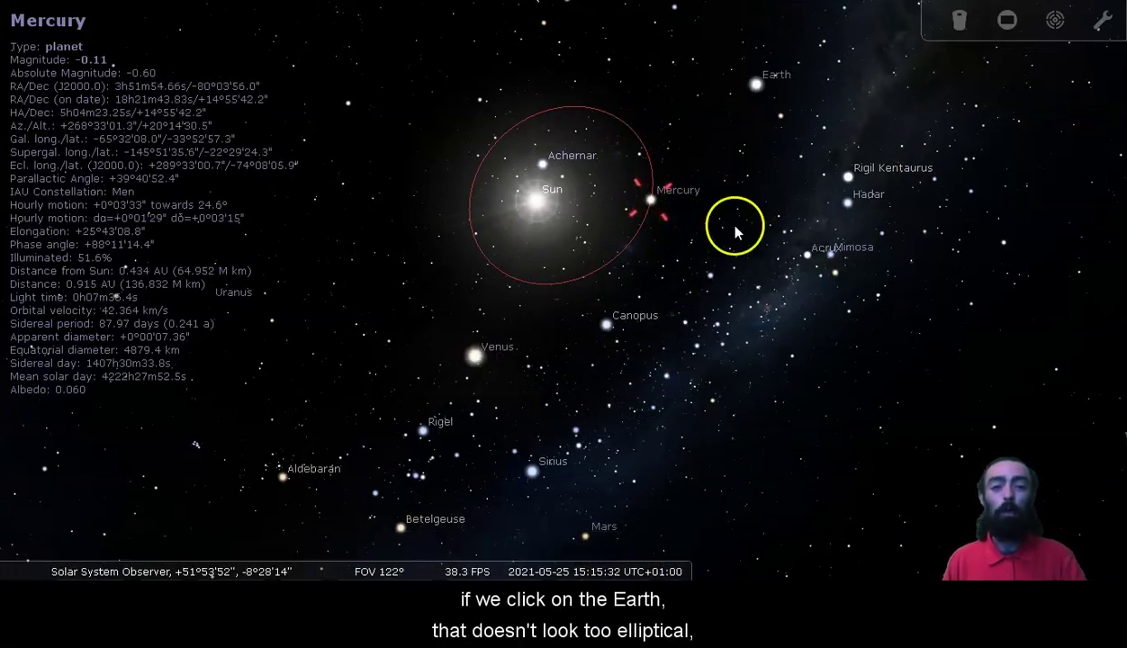
left_click(758, 85)
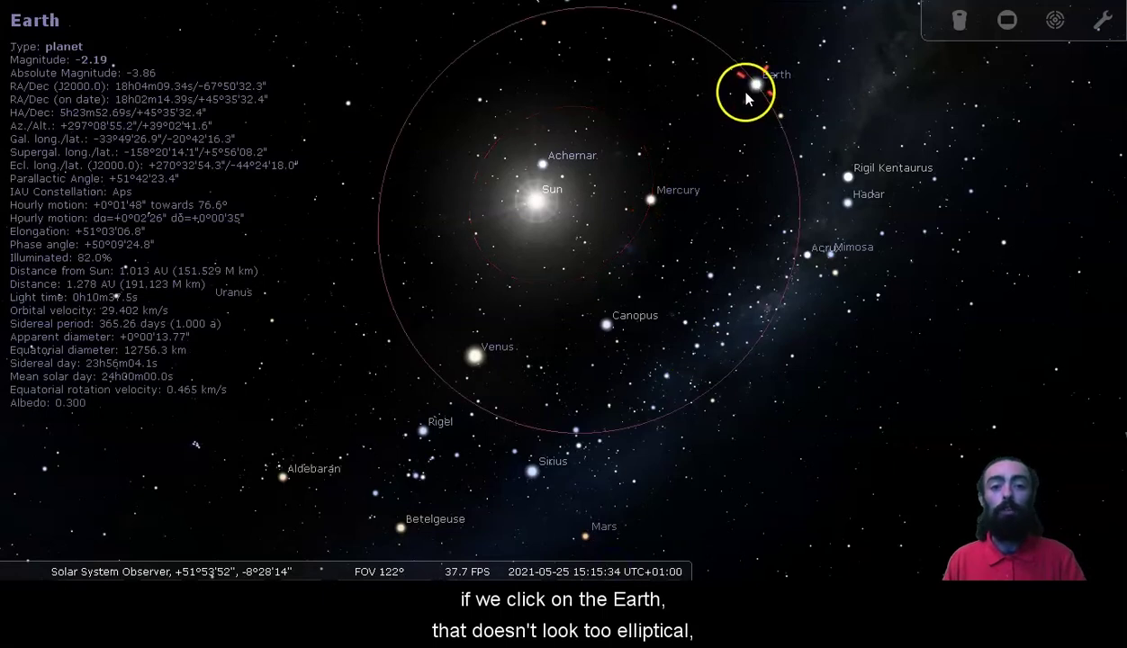
key("space")
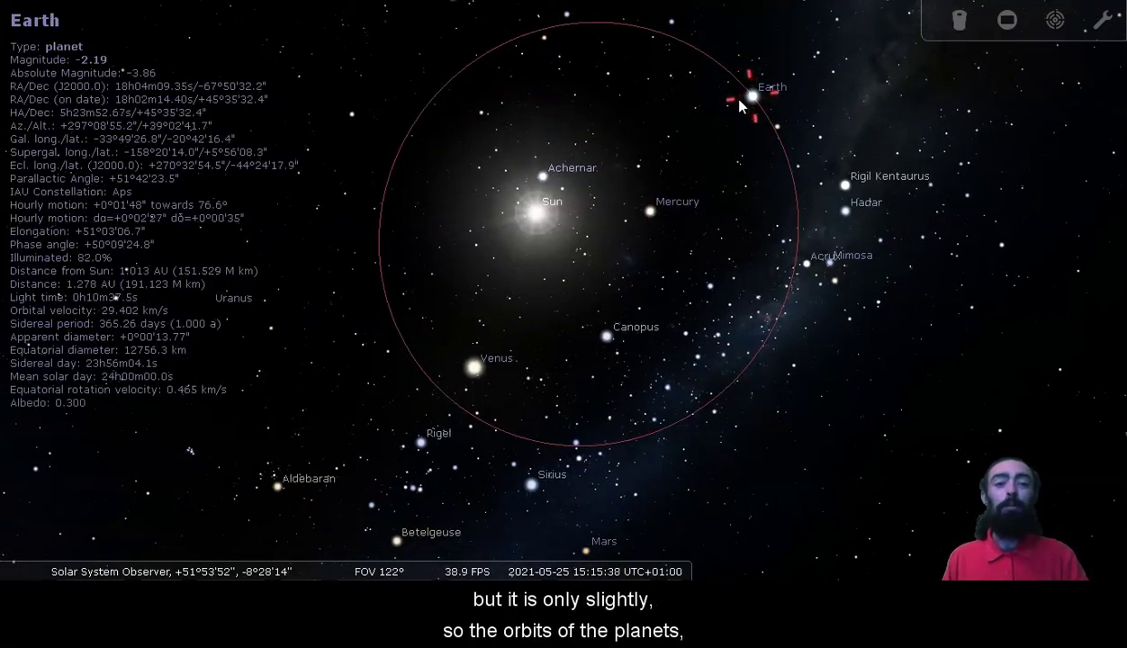
key("l")
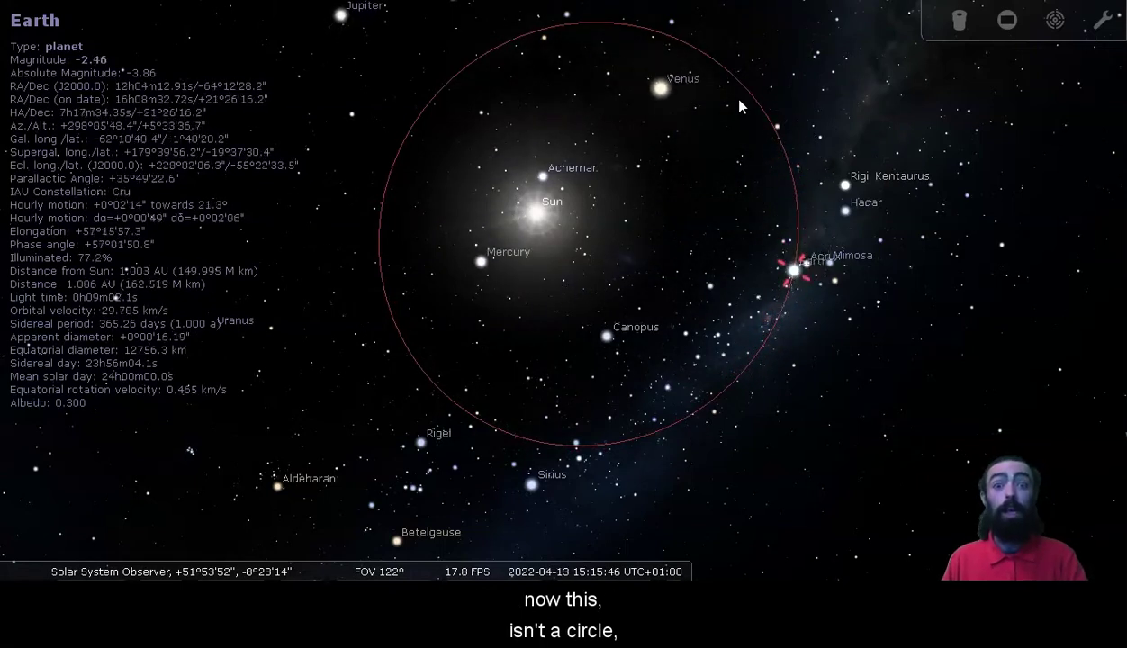
key("j")
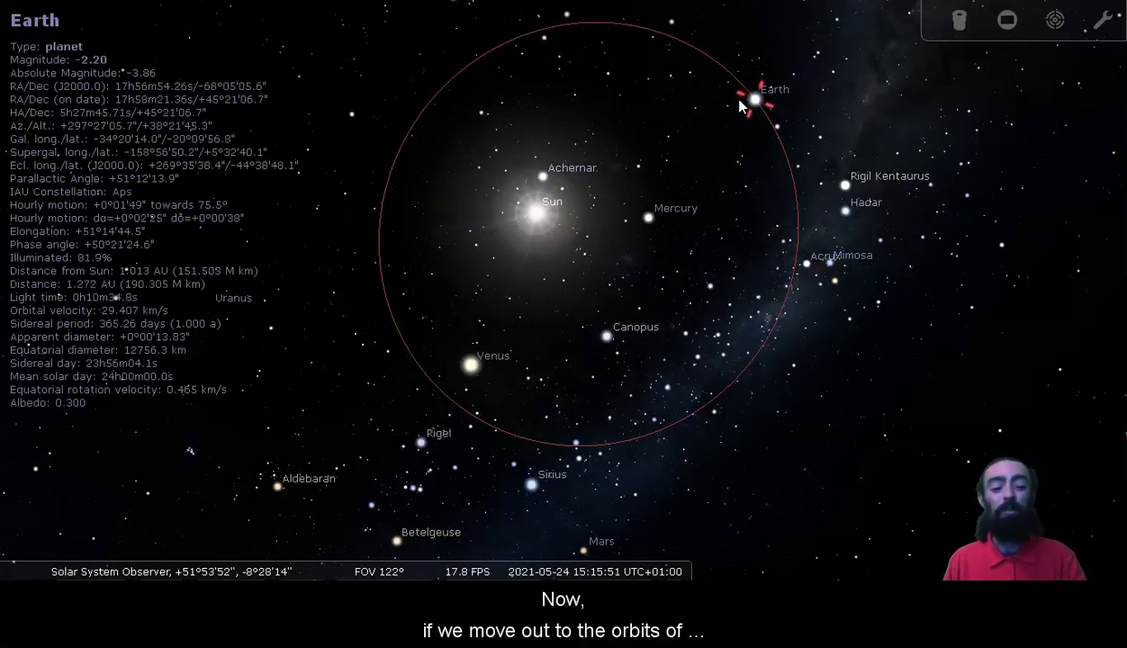
Zoom out, view Jupiter's and Saturn's orbits, then deselect to show every planet's orbit
scroll(739, 106, "down", 5)
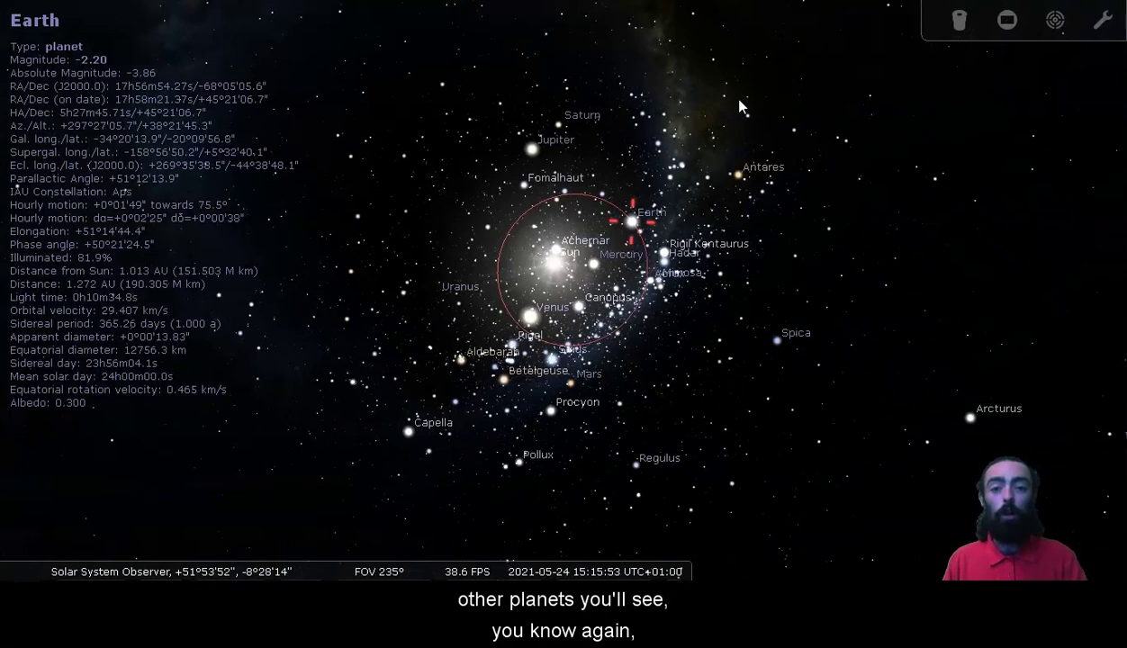
left_click(538, 149)
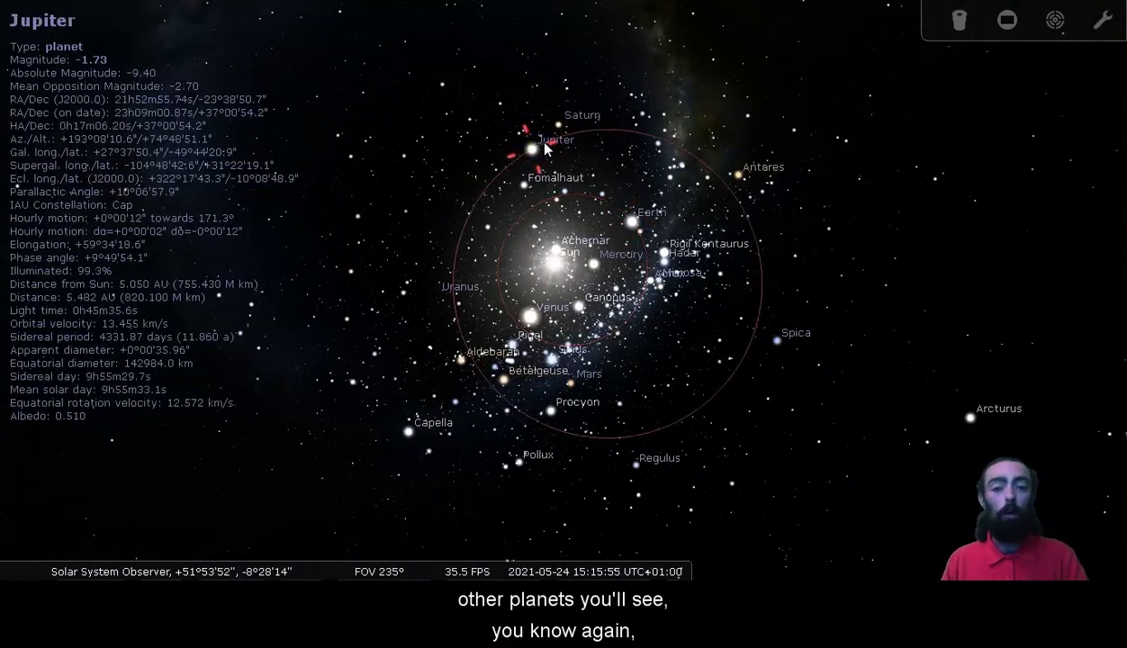
left_click(560, 130)
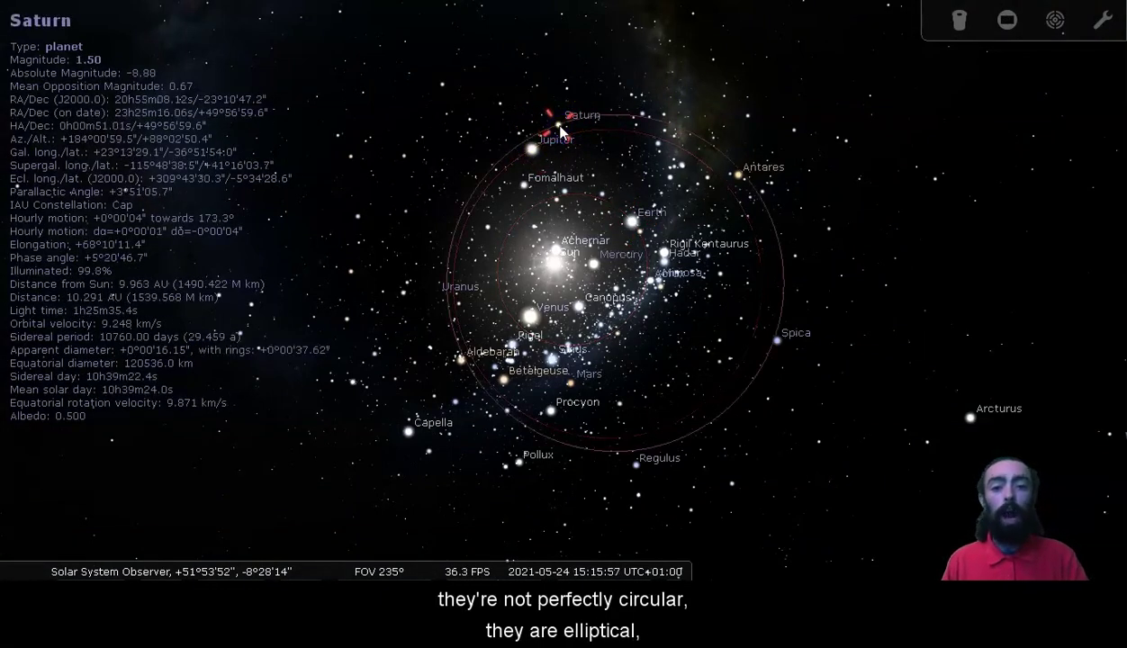
left_click(441, 295)
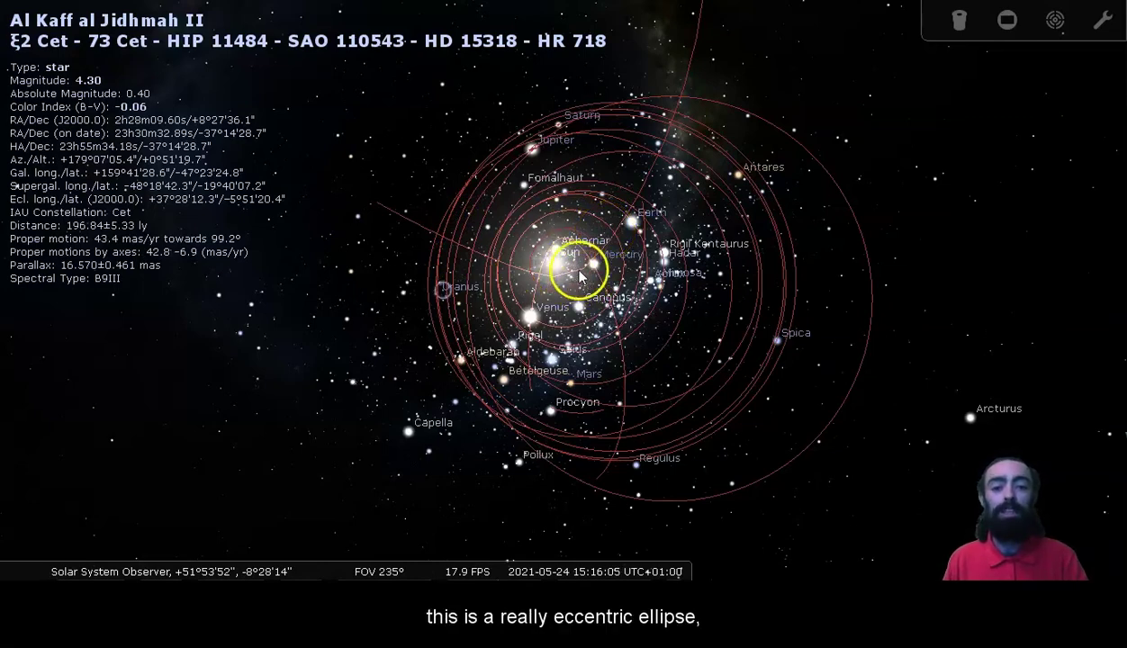
Pick objects along the long eccentric ellipses, then pan and zoom out to re-centre the orbits
scroll(603, 367, "up", 5)
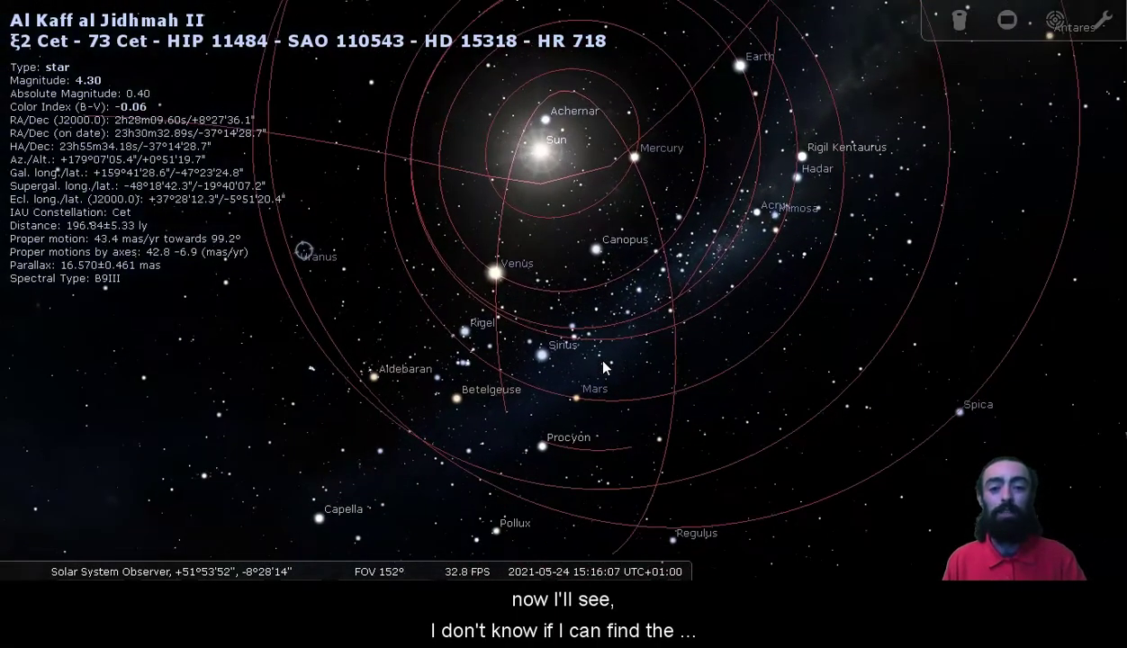
left_click(505, 410)
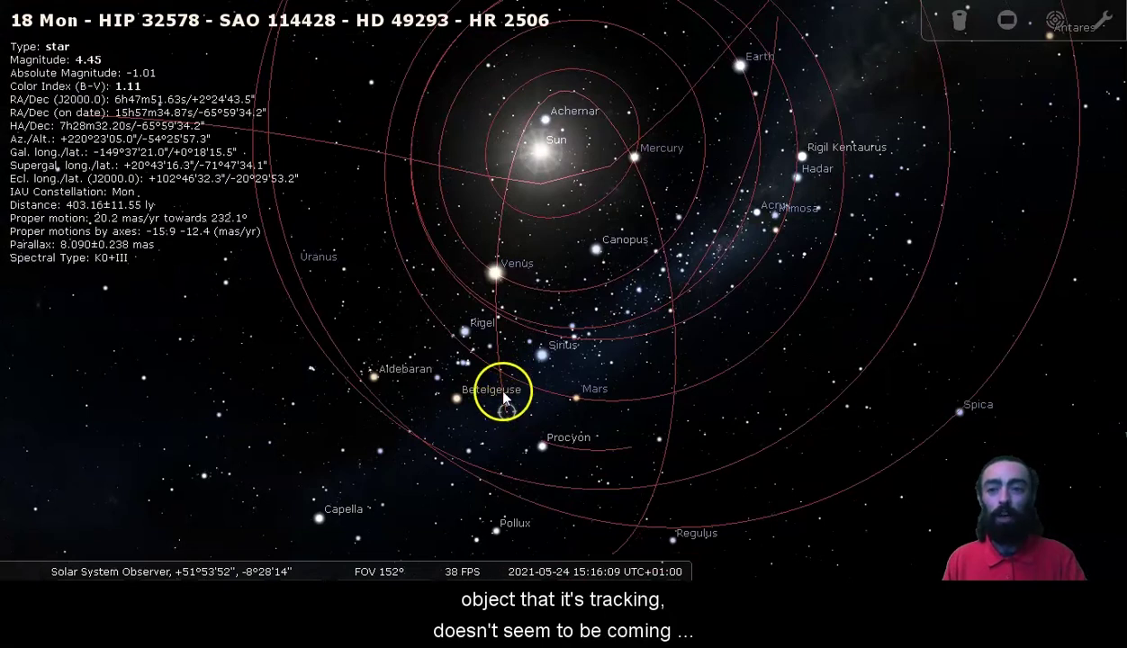
left_click(502, 396)
left_click(660, 439)
left_click(619, 448)
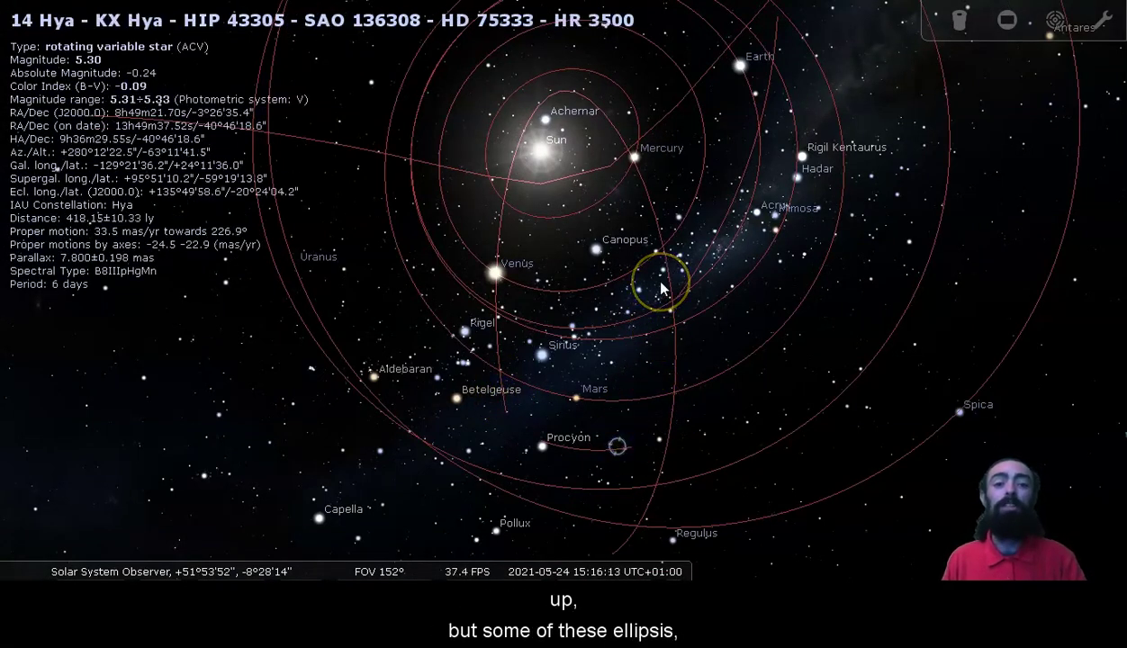
key("Up")
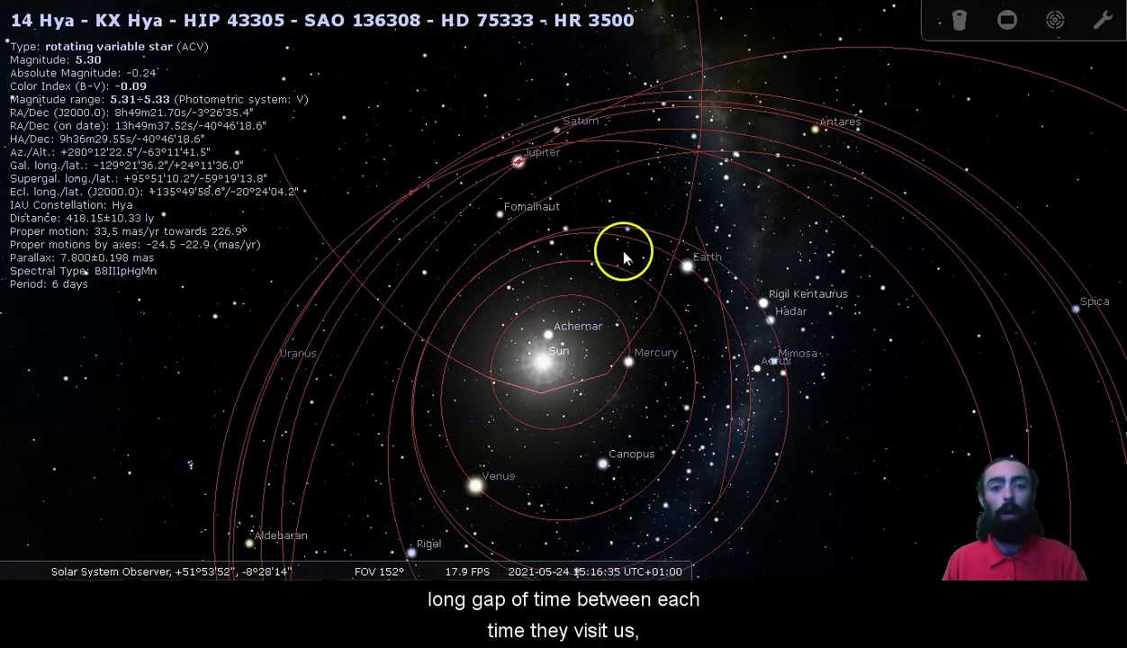
scroll(560, 347, "down", 5)
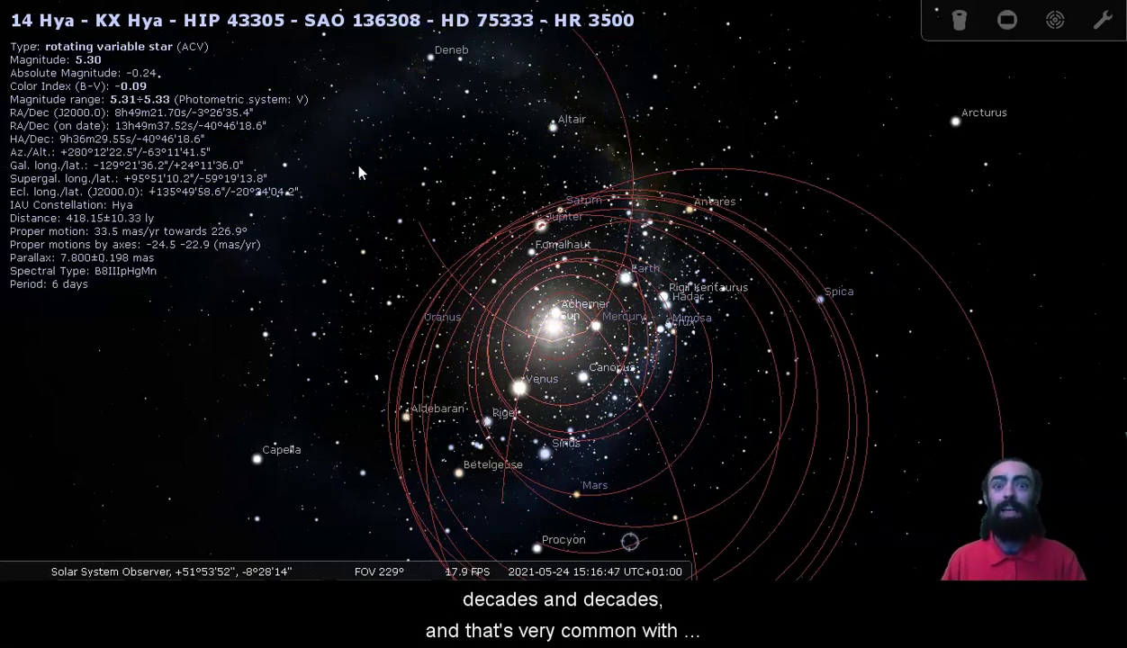
key("Down")
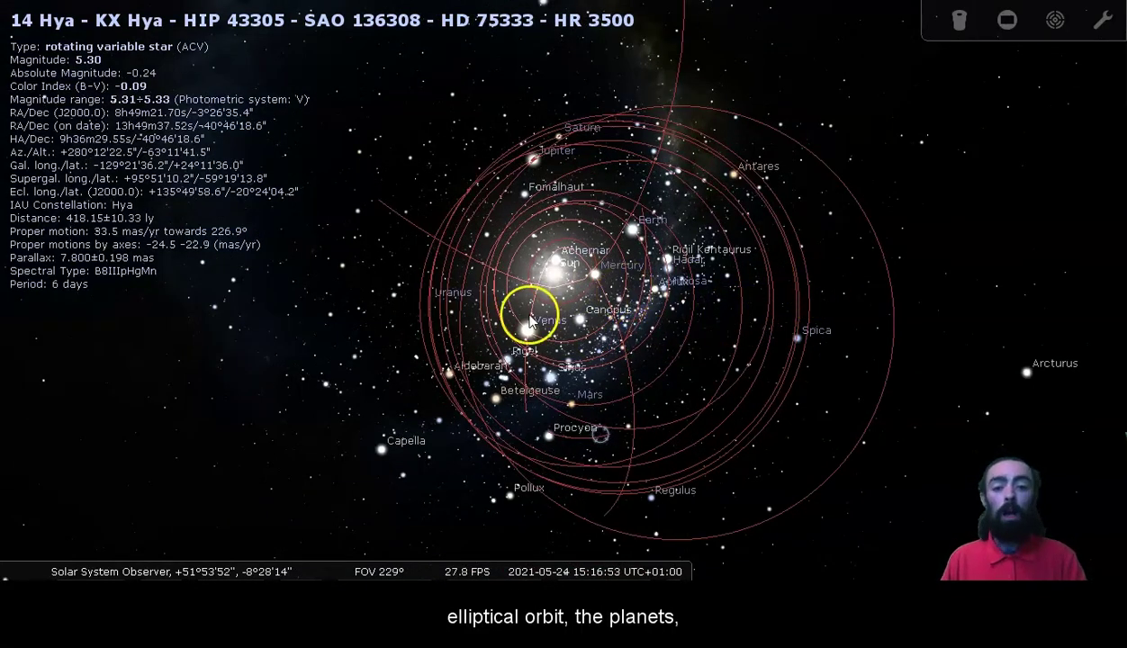
Select Earth so only its orbit shows, zoom in, and hide the background stars
left_click(636, 232)
scroll(638, 236, "up", 3)
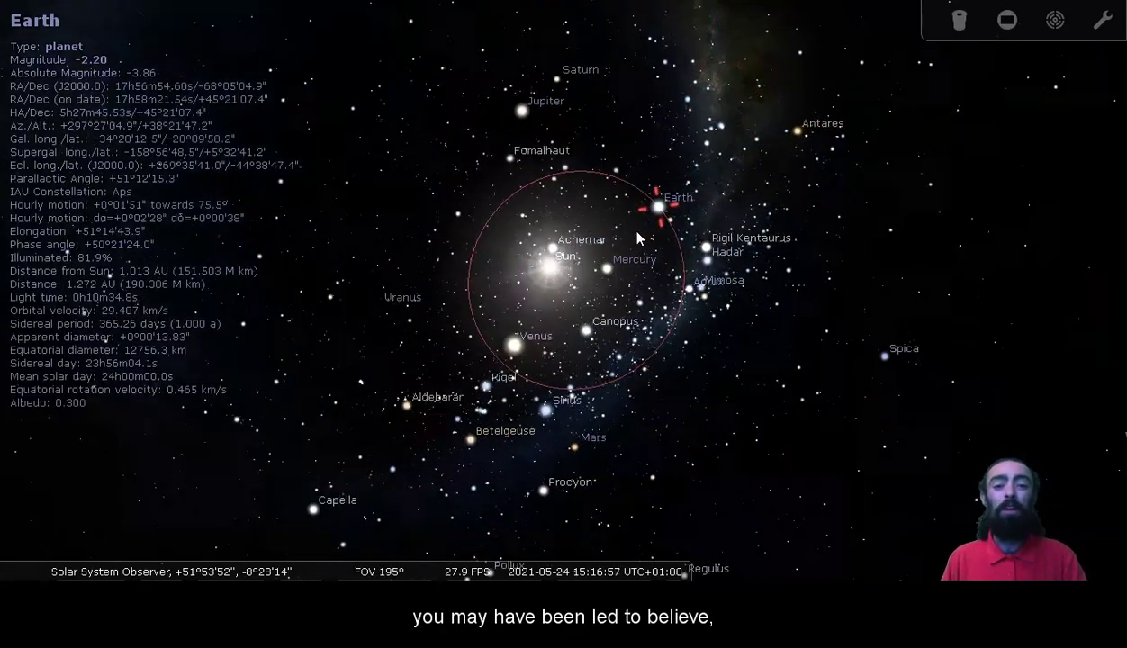
scroll(637, 236, "up", 3)
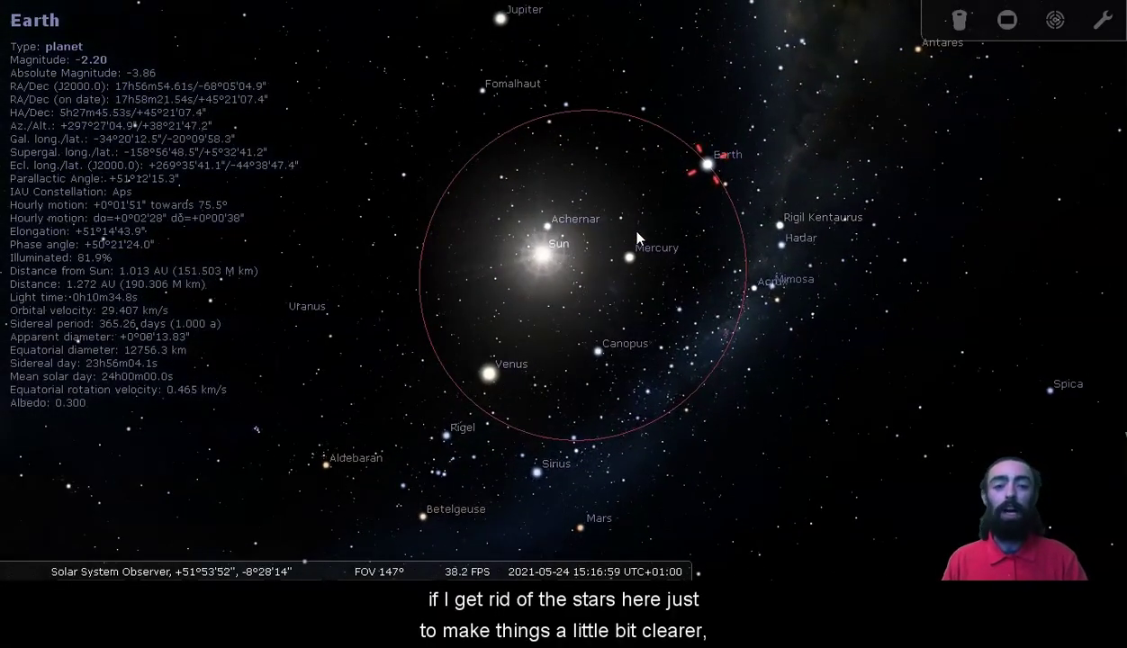
key("s")
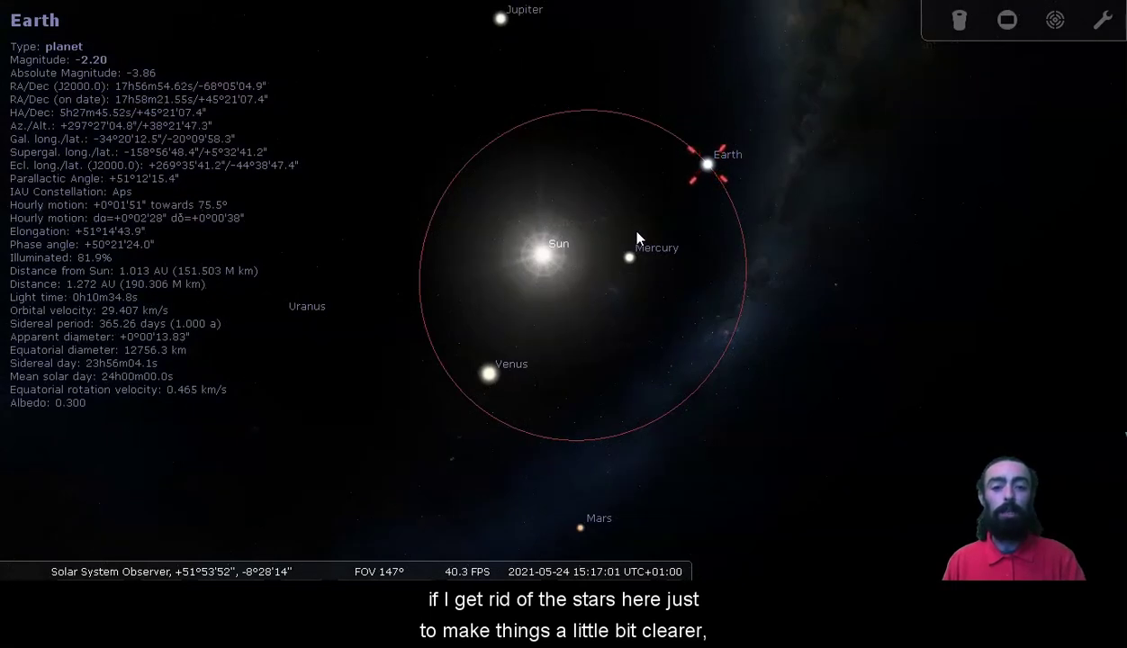
Advance the date month by month so Earth travels through summer, perihelion and spring
key("equal")
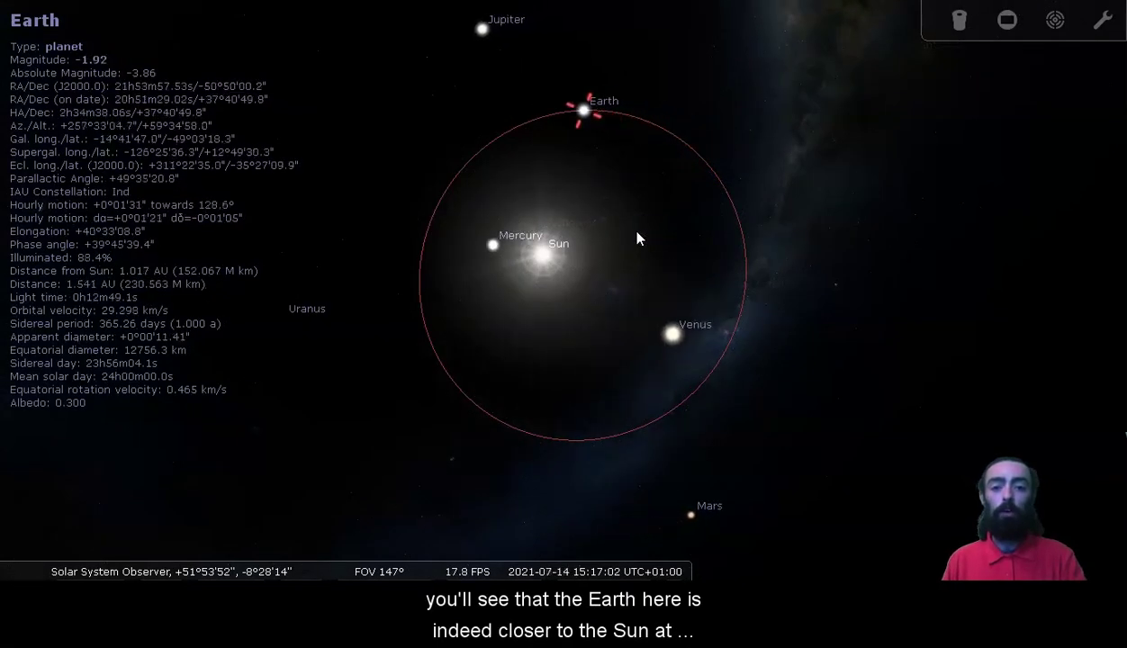
key("equal")
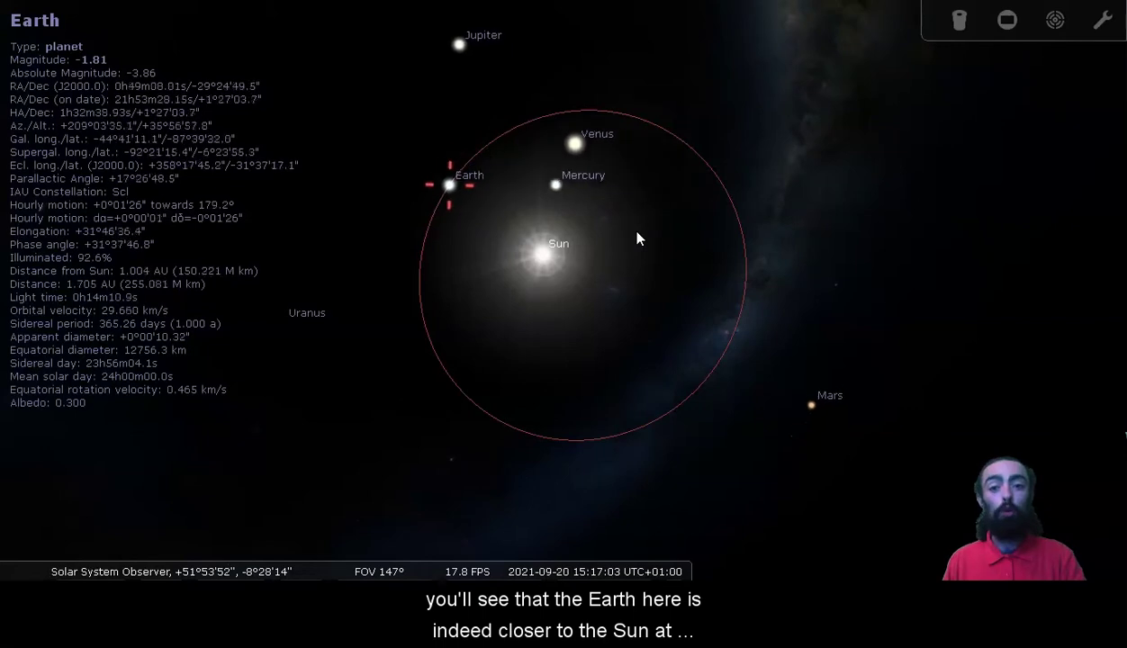
key("equal")
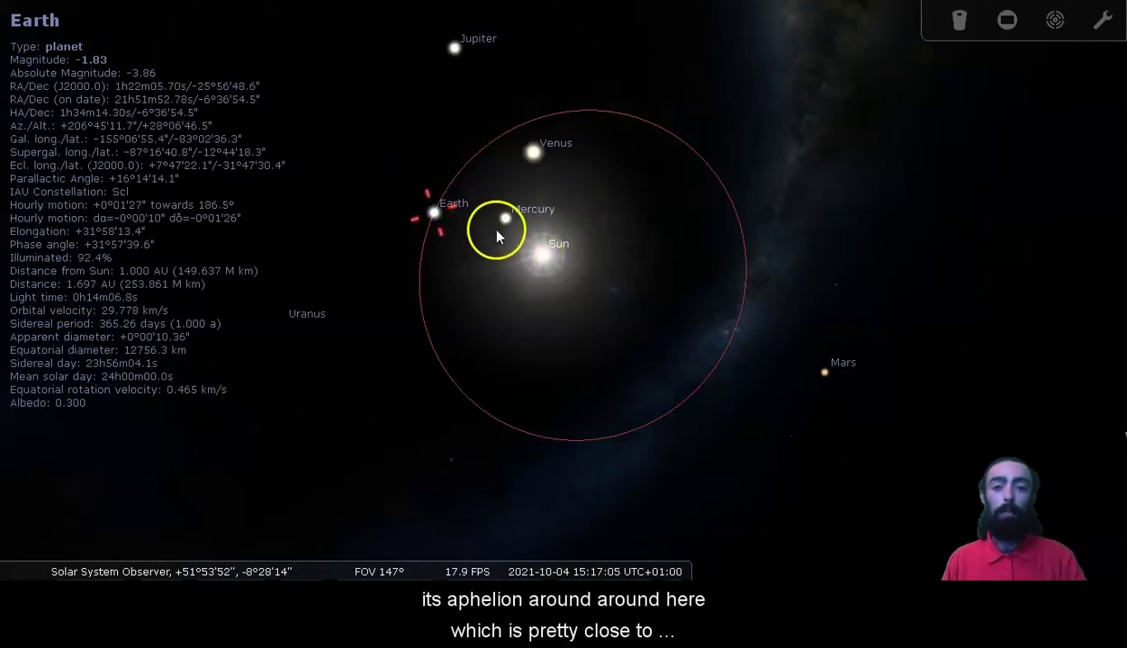
key("equal")
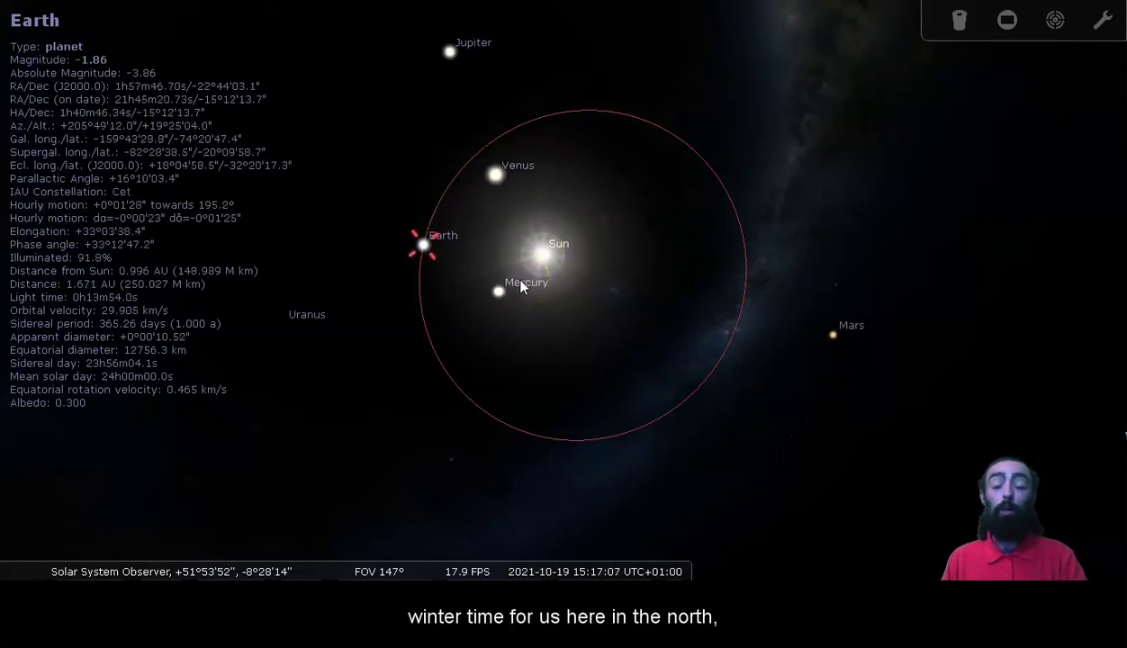
key("equal")
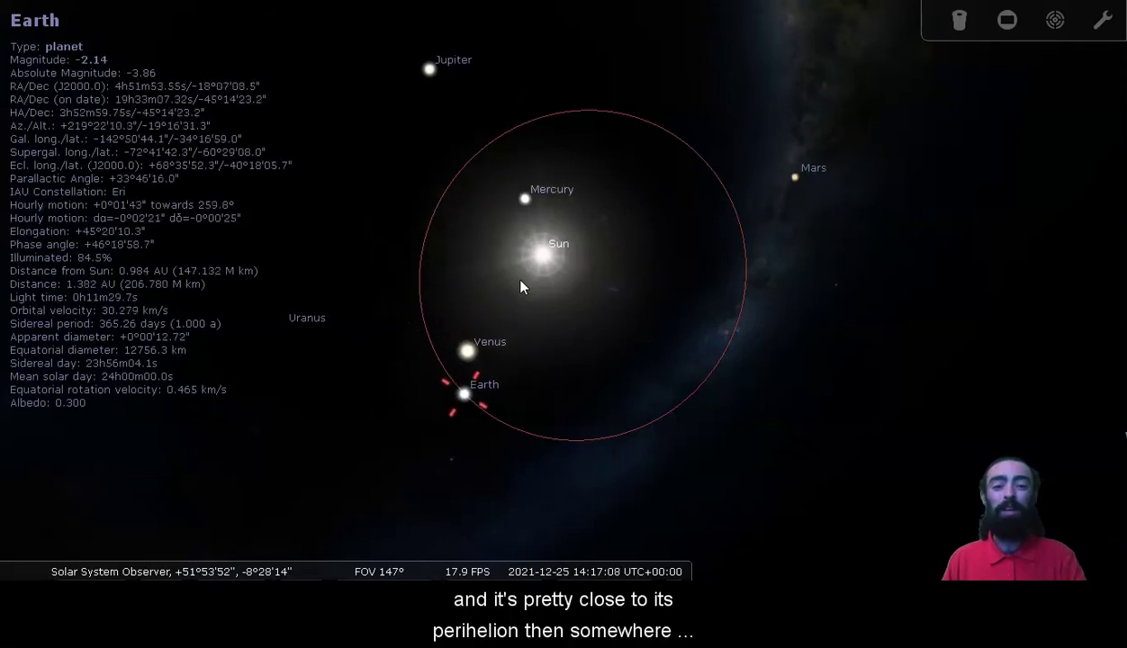
key("equal")
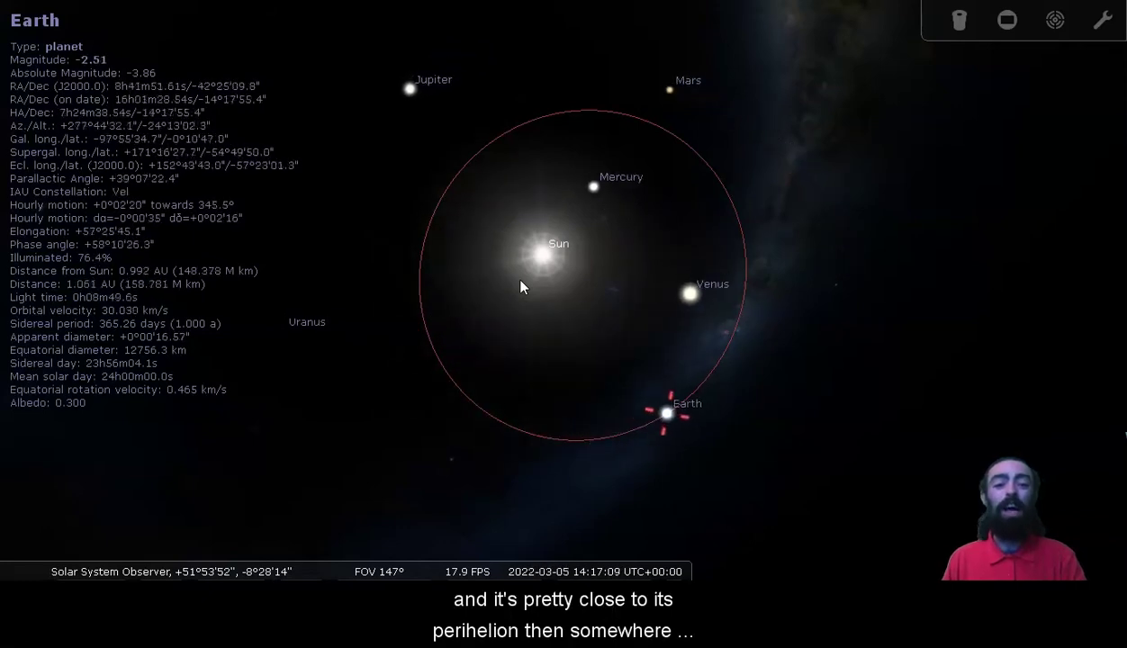
key("equal")
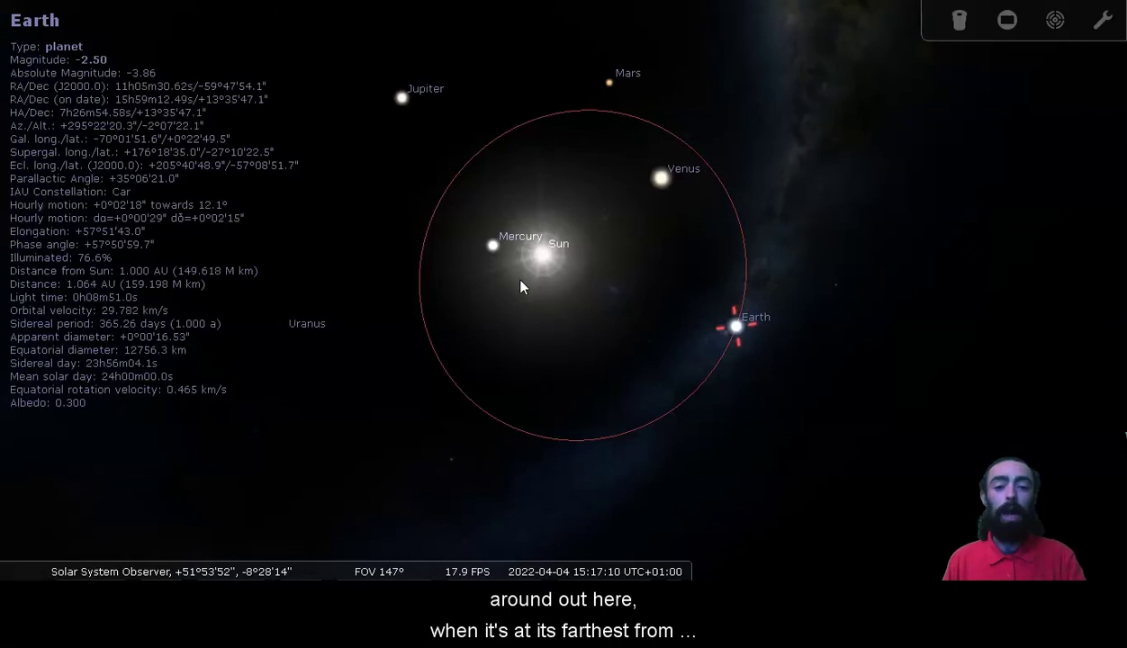
key("equal")
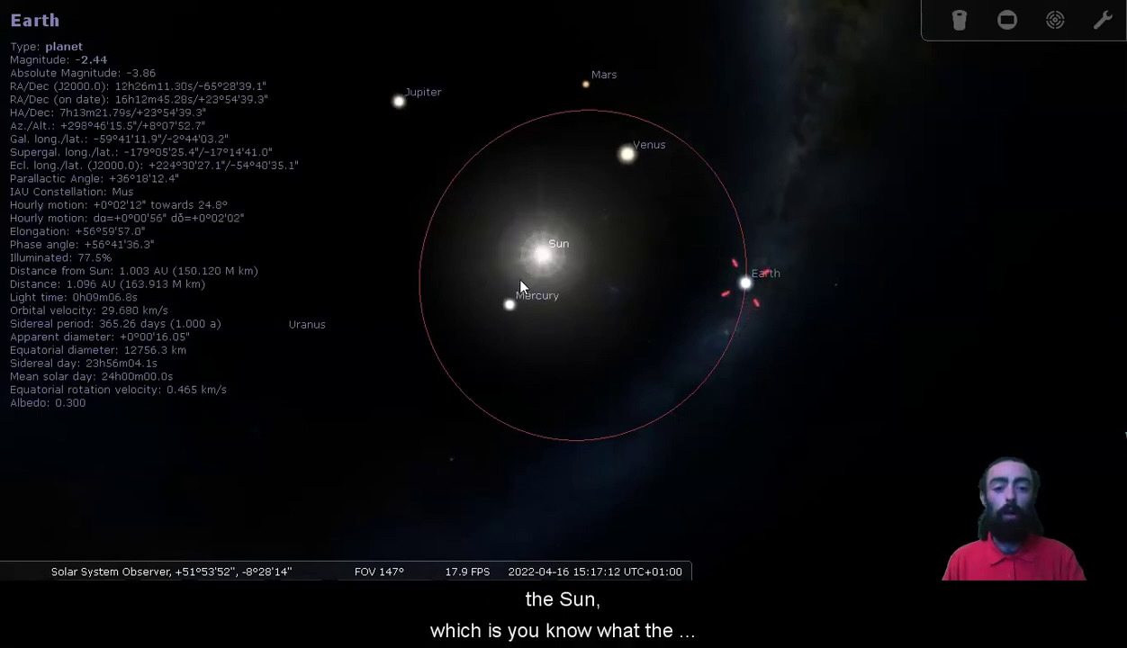
key("equal")
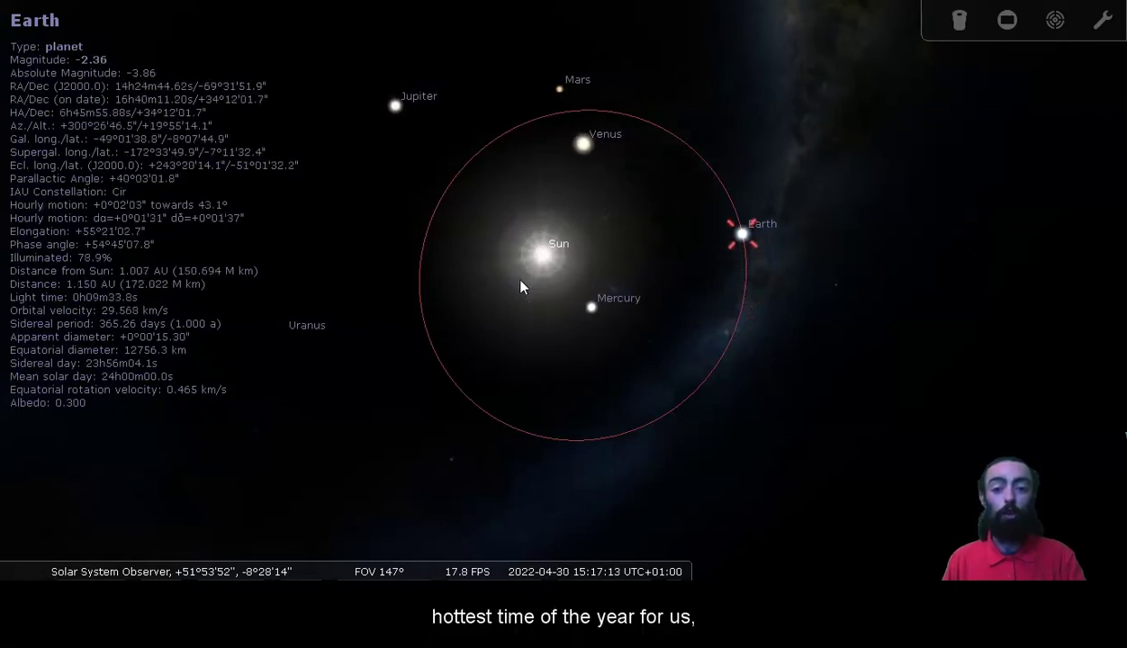
key("equal")
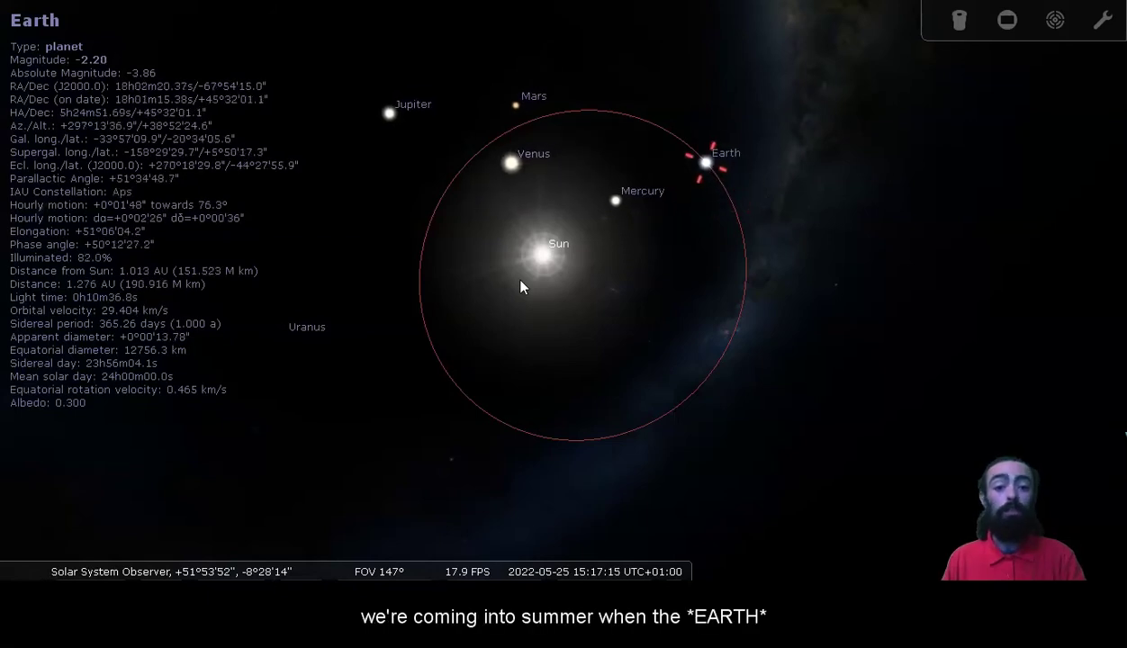
Step back two weeks, then advance Earth through the year to 2023-04-21
key("minus")
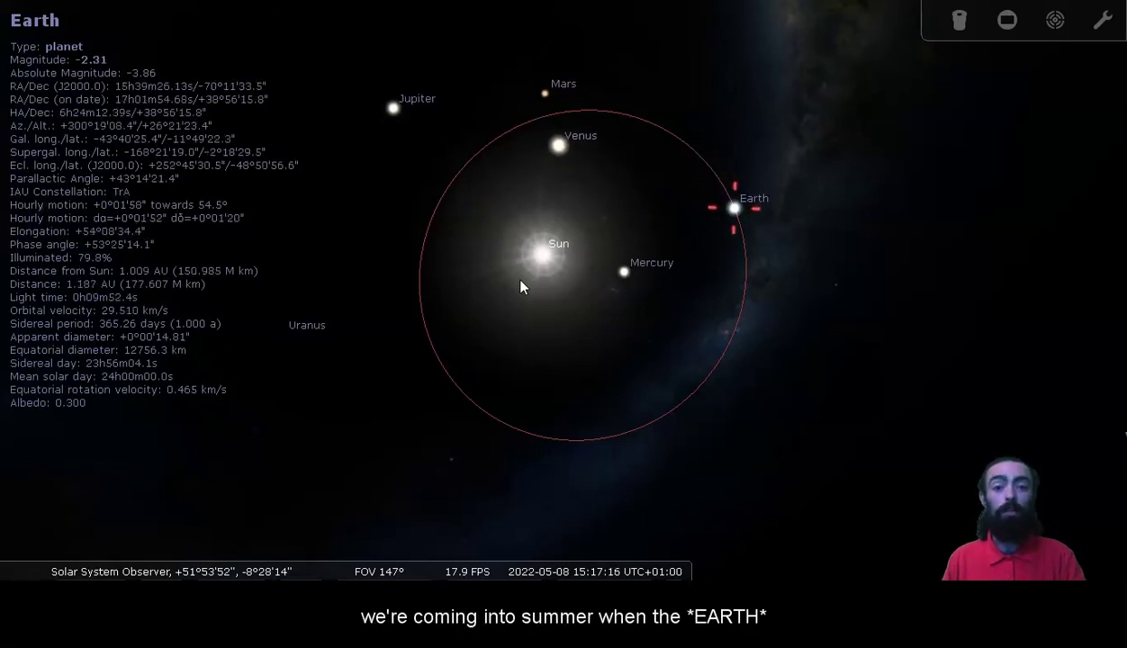
key("equal")
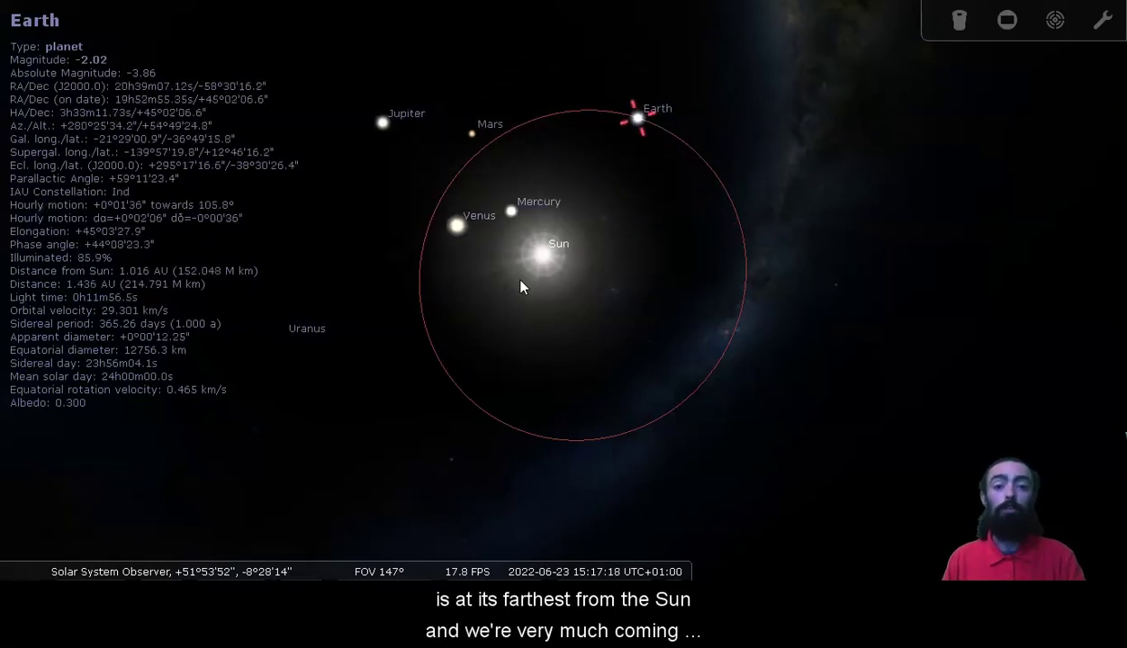
key("equal")
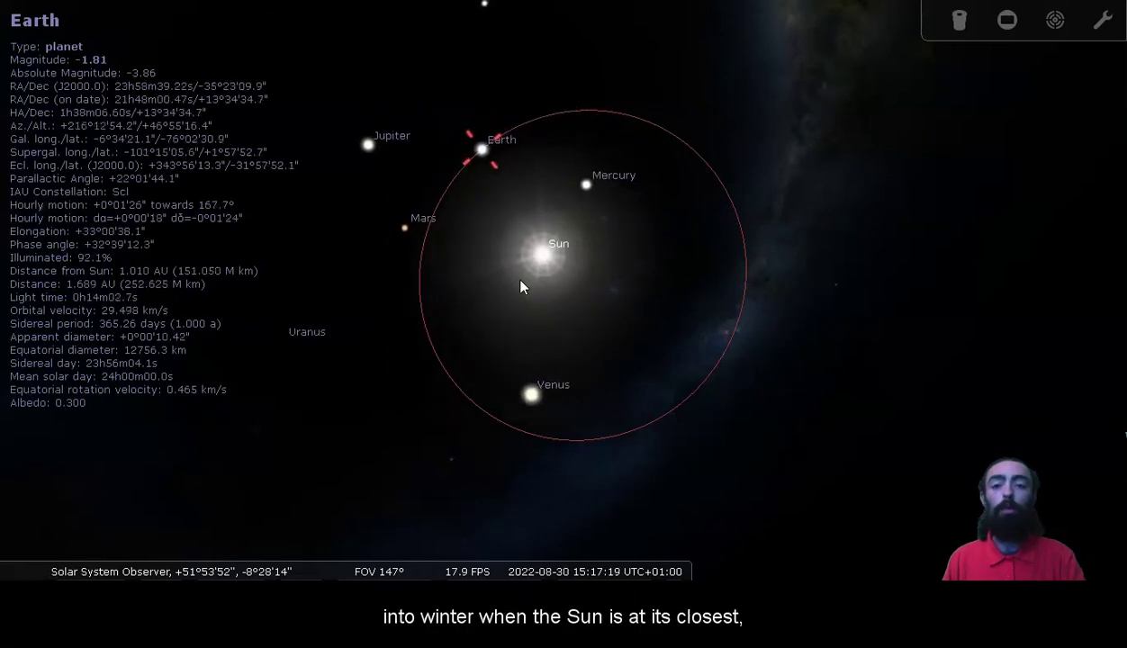
key("equal")
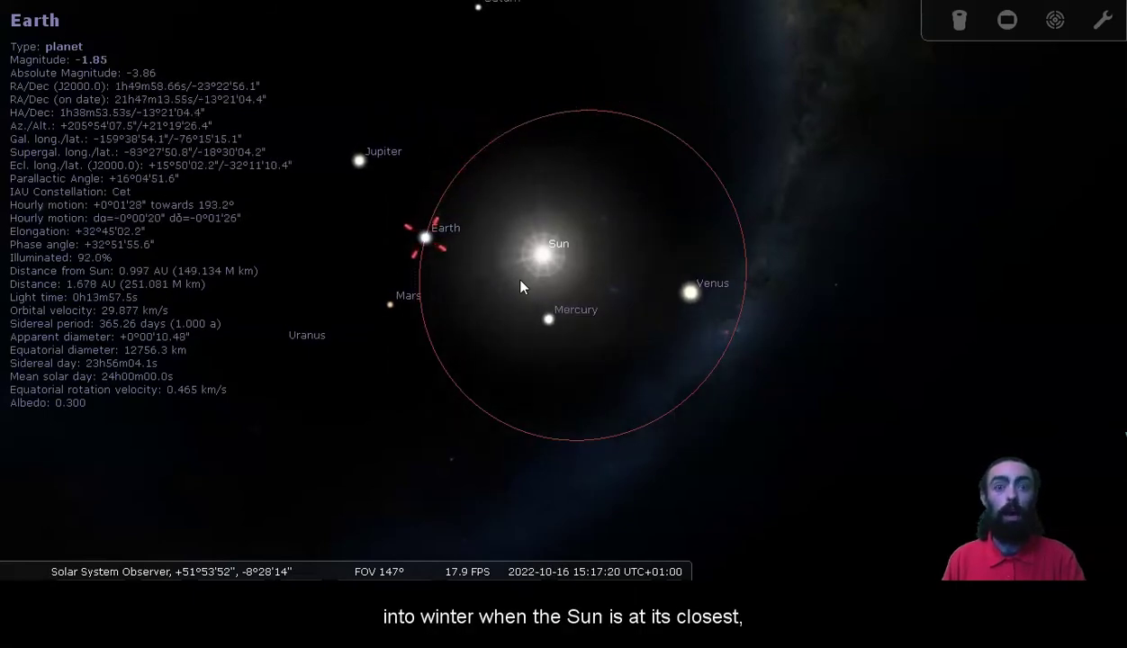
key("equal")
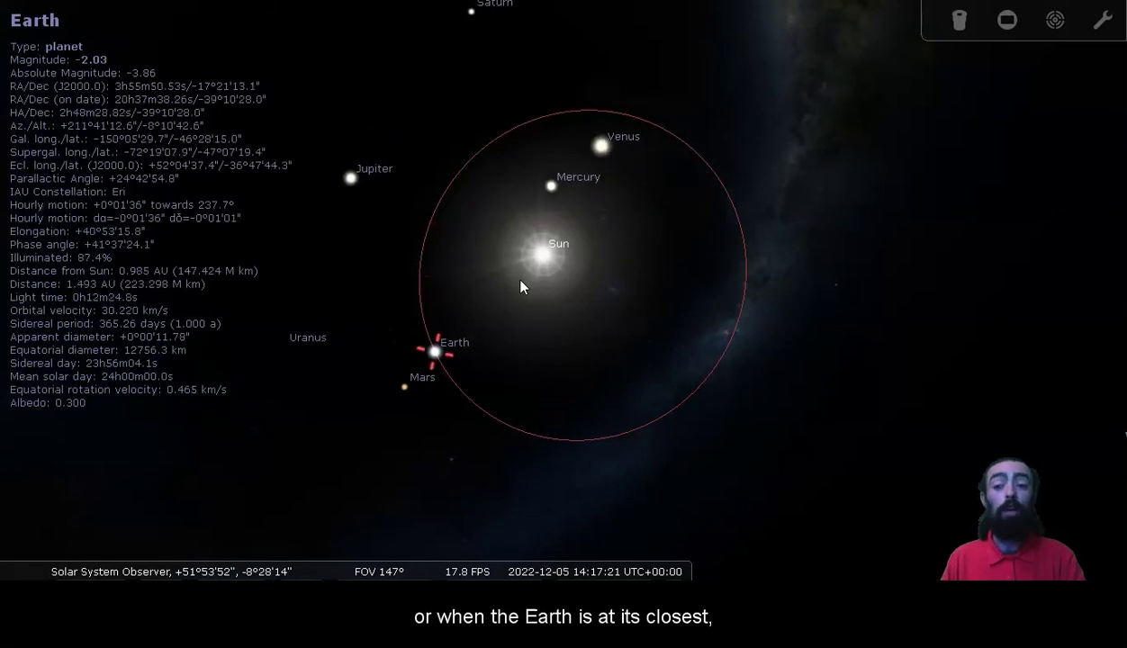
key("equal")
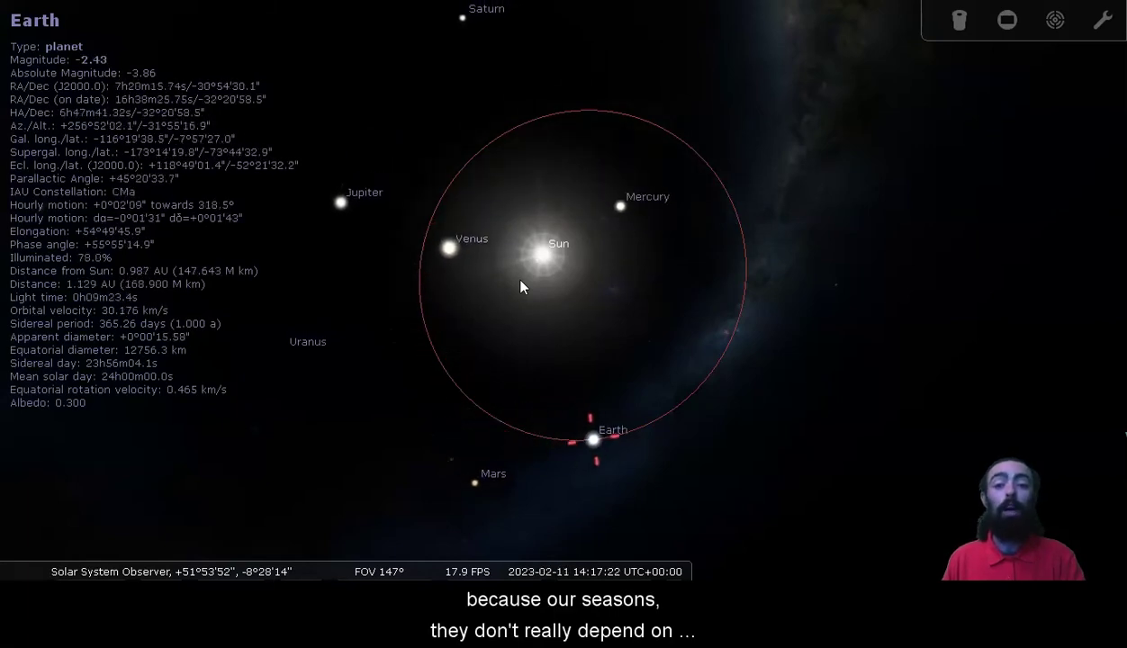
key("equal")
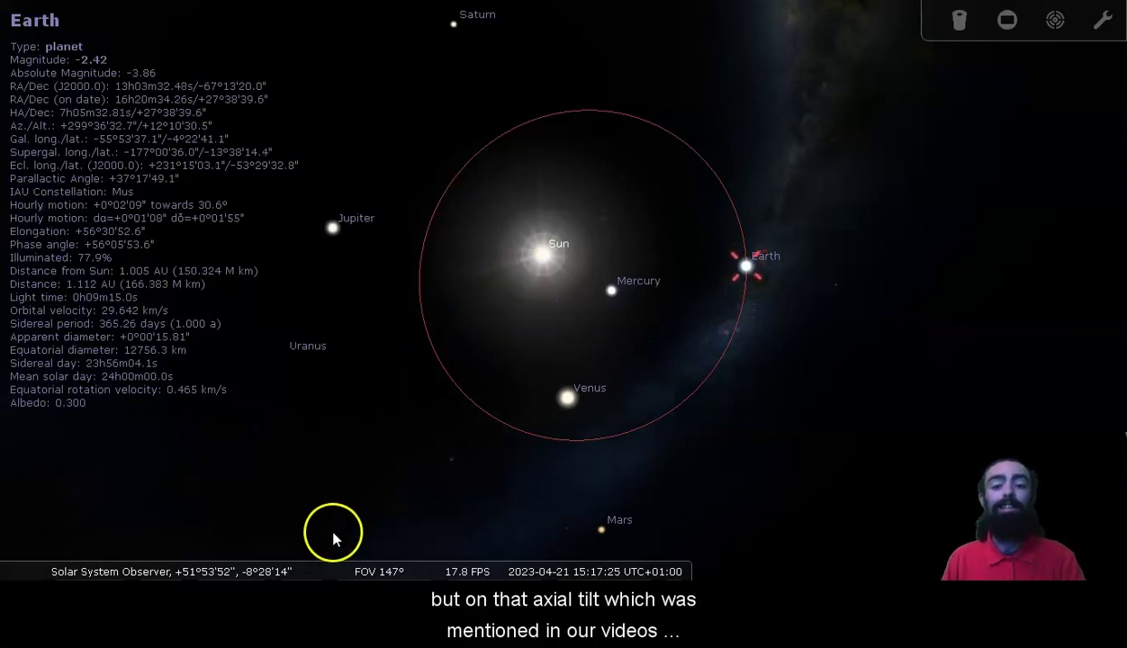
Turn the background stars and their names back on
mouse_move(279, 556)
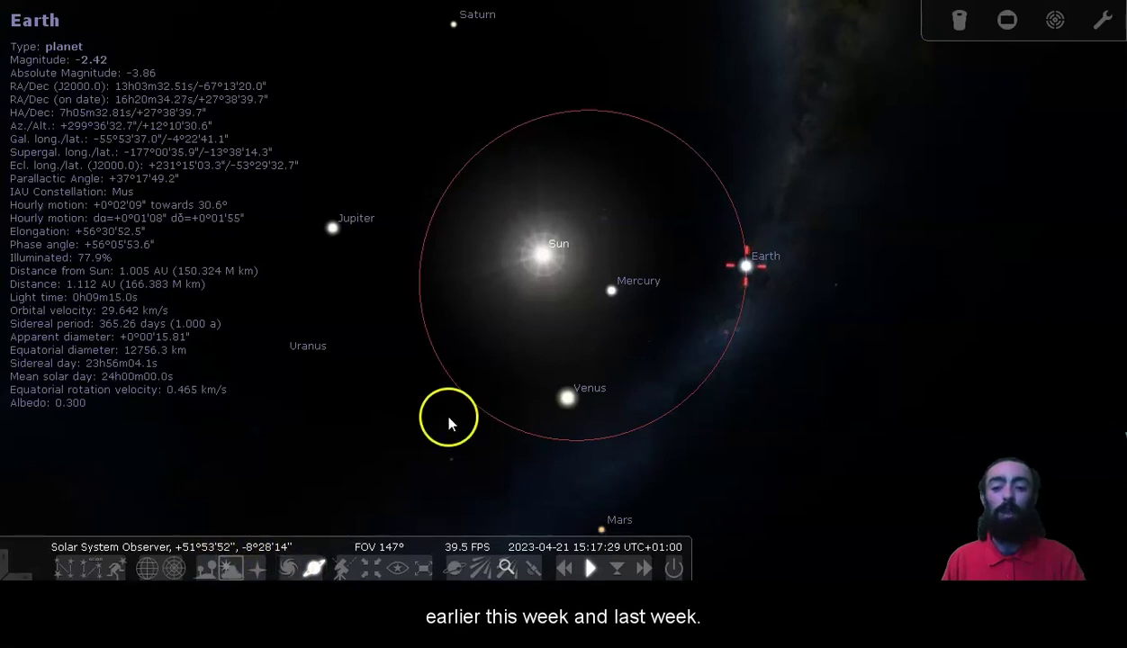
key("s")
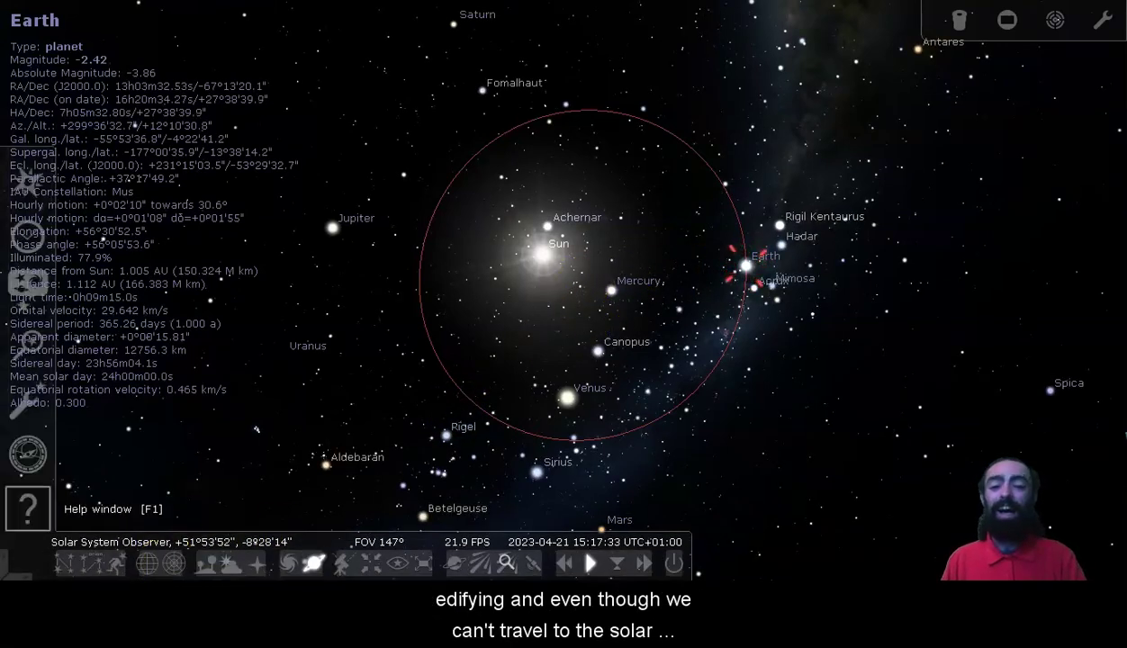
left_click(36, 286)
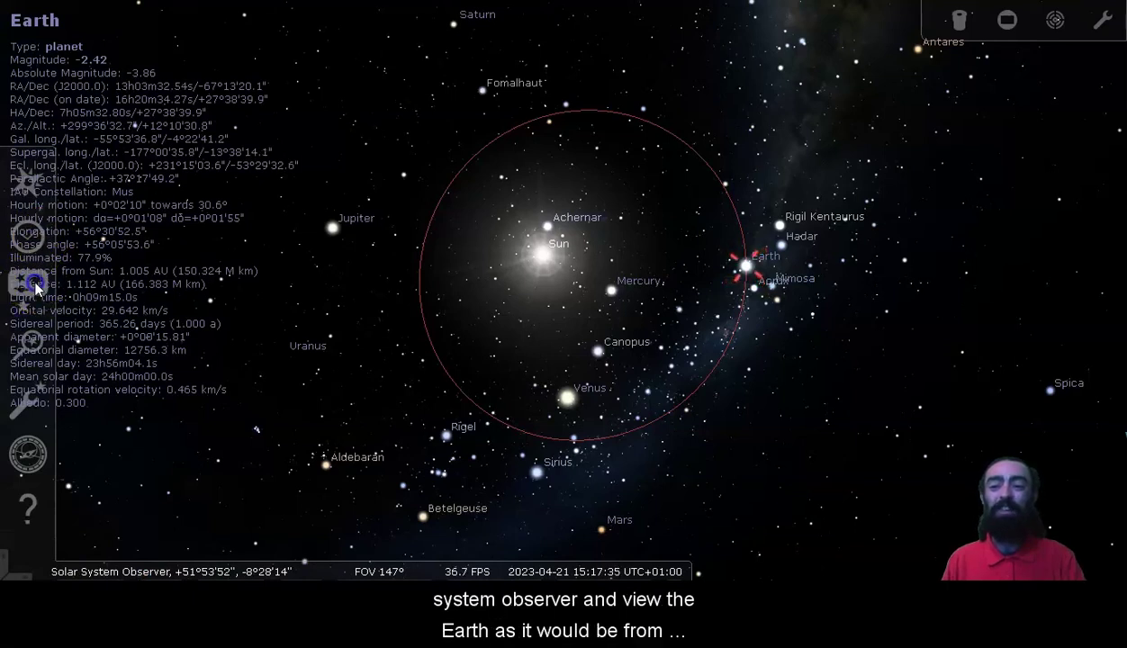
left_click(36, 288)
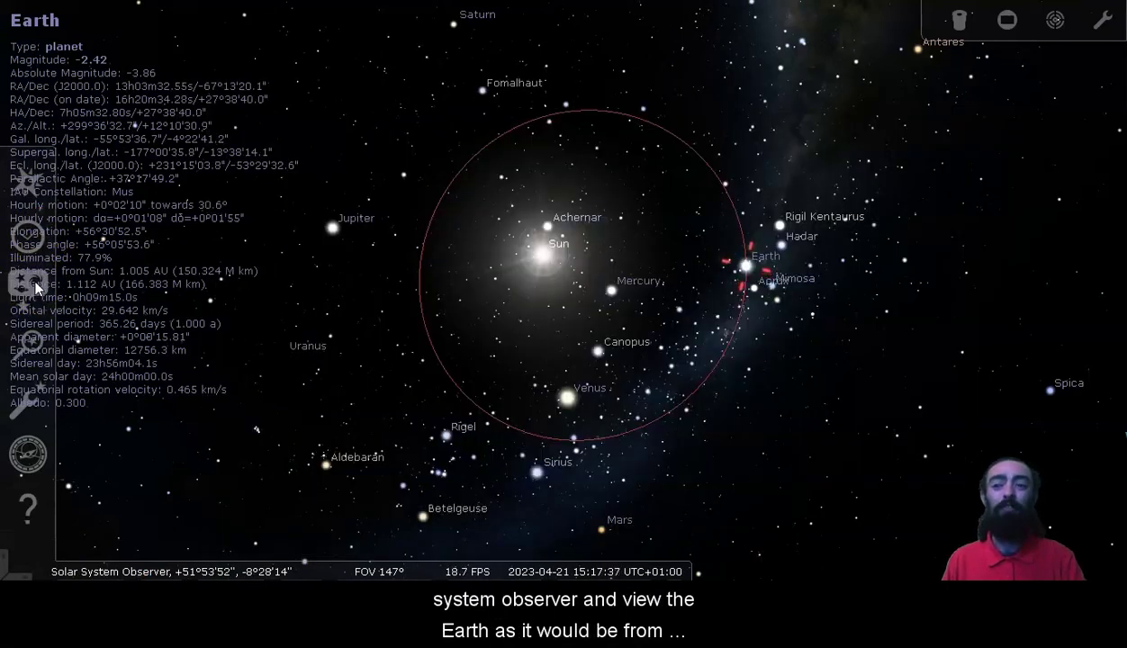
left_click(36, 286)
left_click(36, 286)
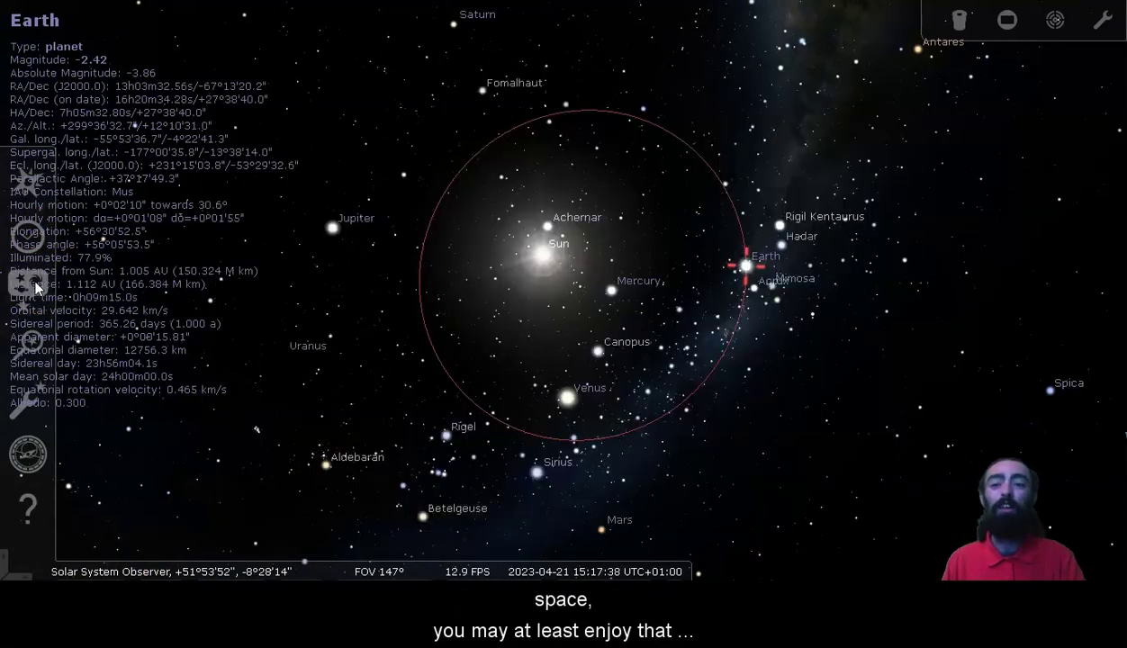
Bring up the Location window, still listing Solar System Observer as the planet
left_click(27, 200)
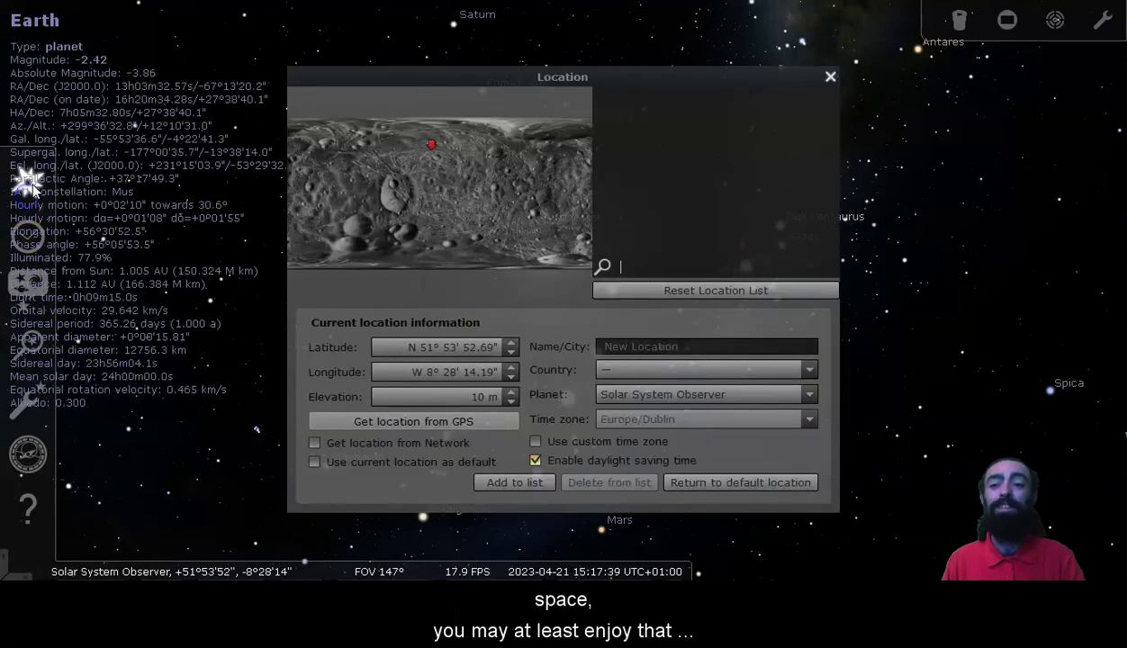
left_click(830, 79)
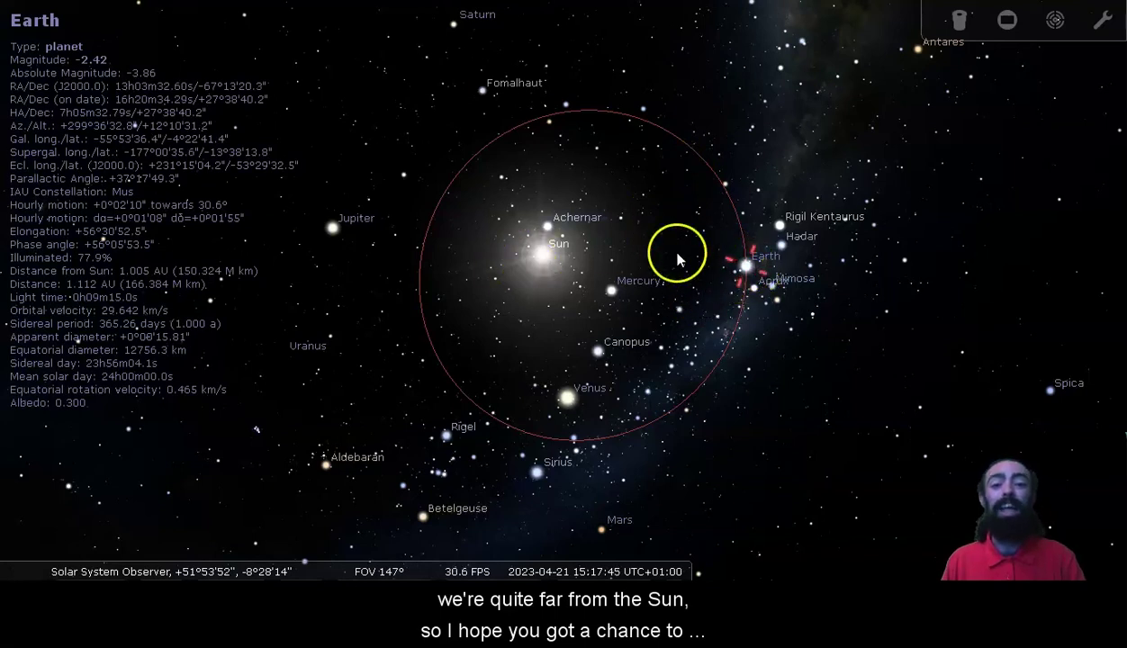
mouse_move(18, 297)
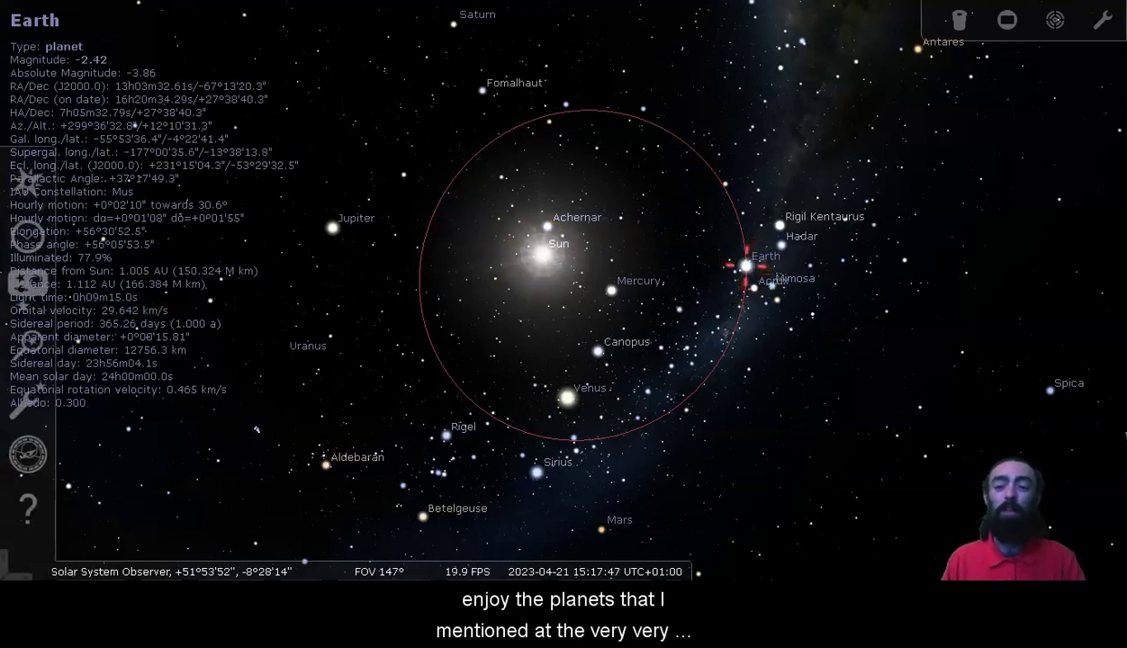
left_click(30, 189)
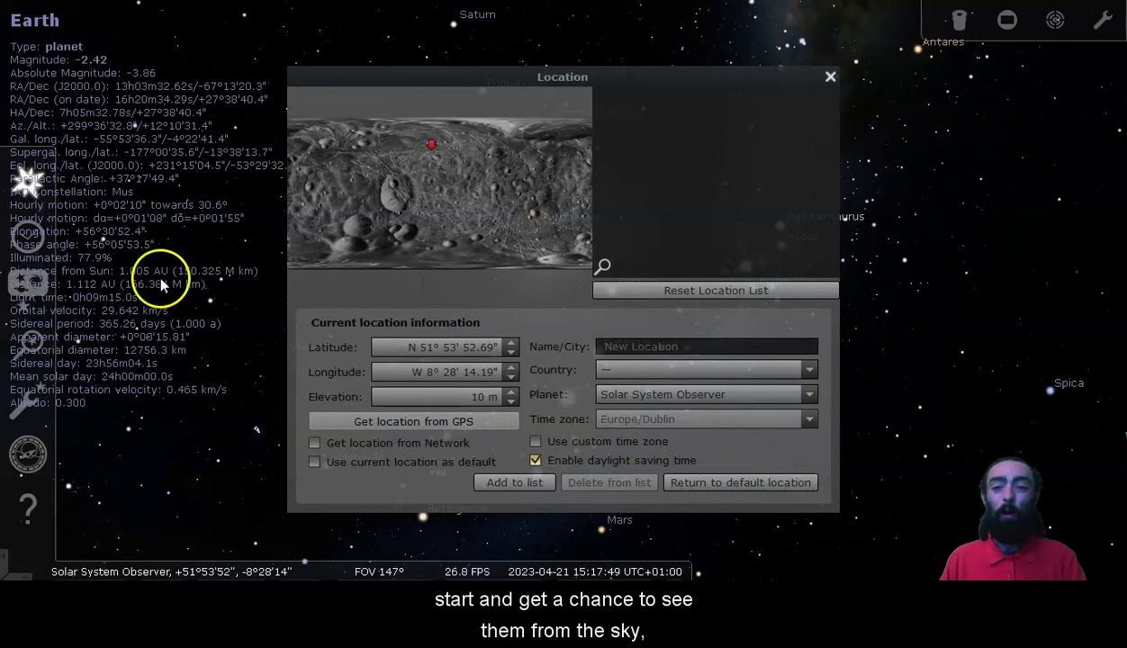
left_click(33, 290)
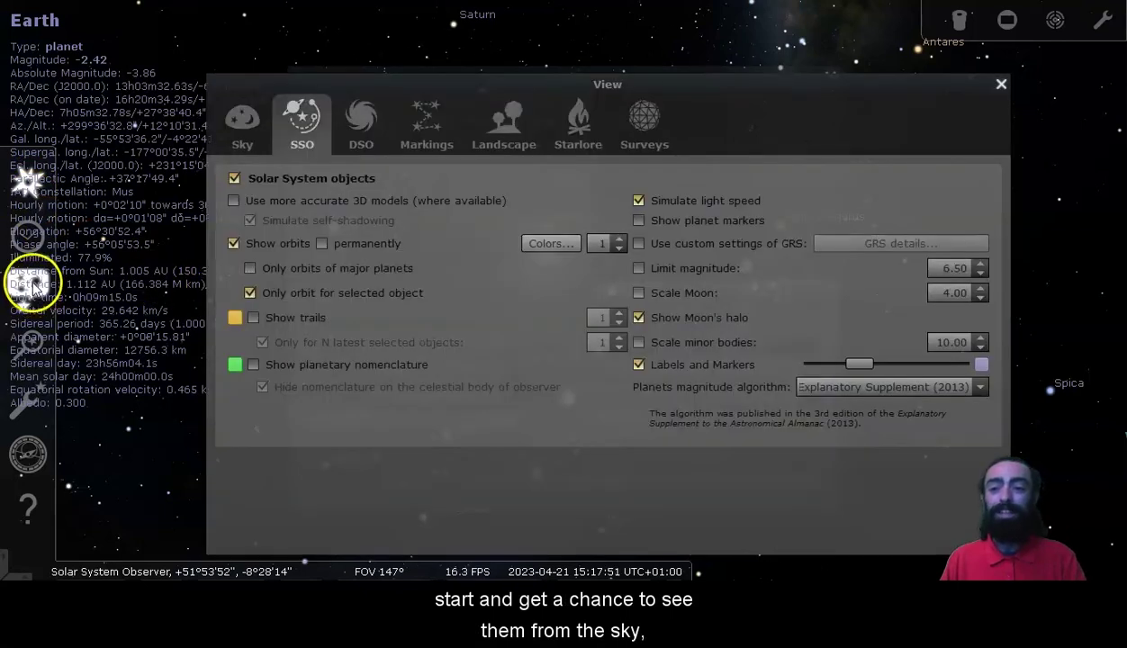
left_click(31, 191)
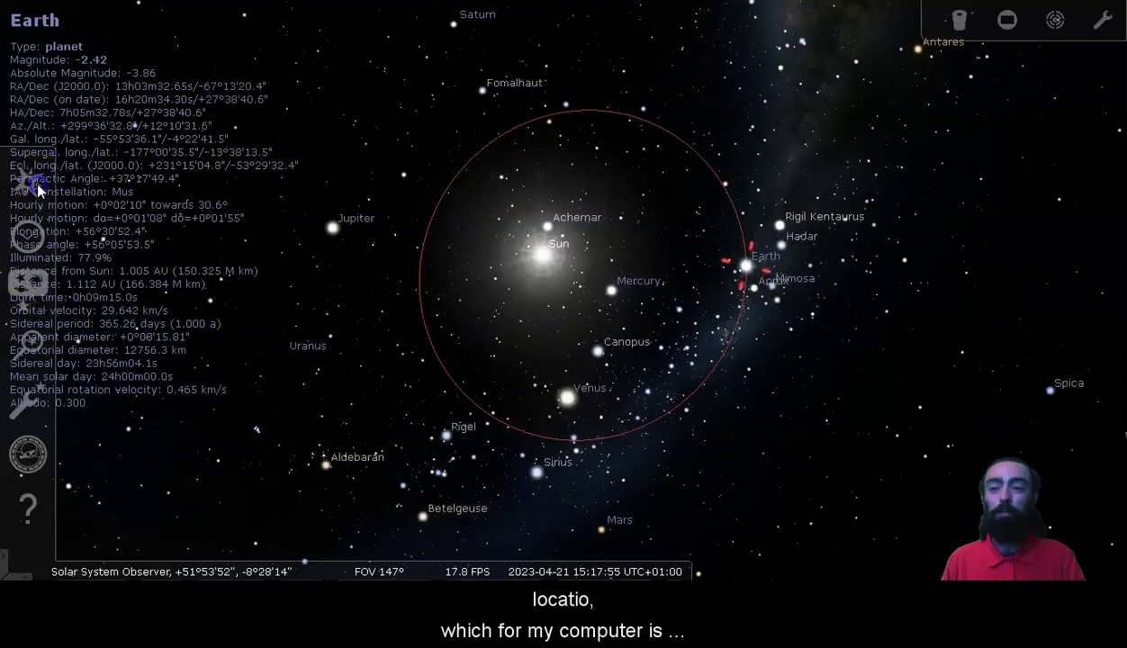
left_click(38, 189)
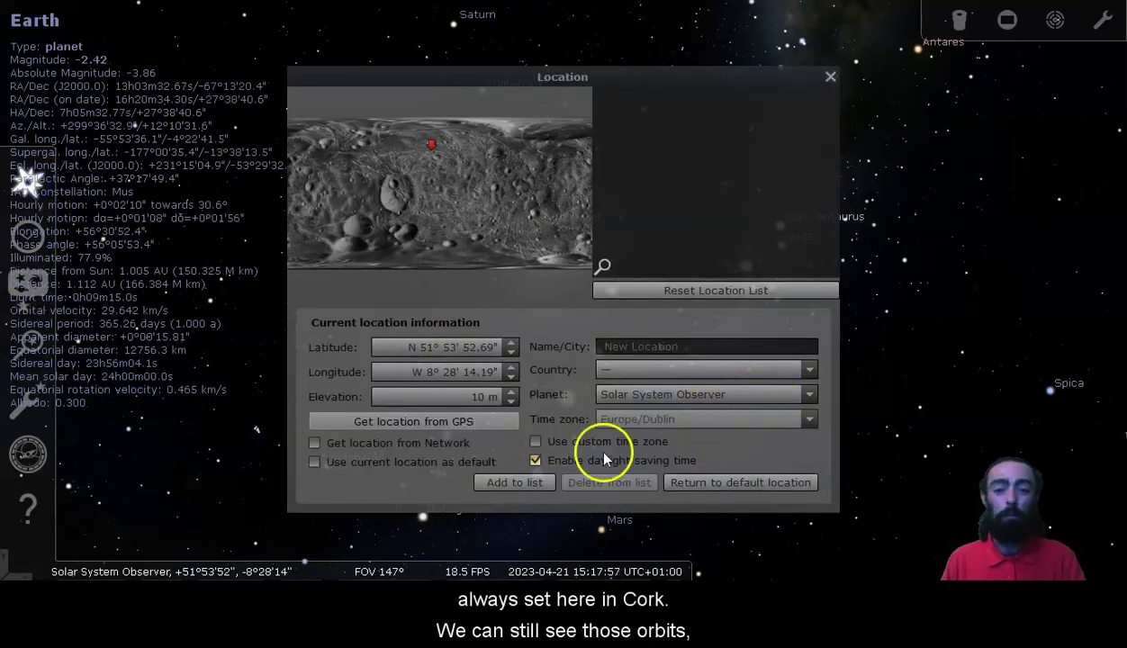
Return the observer to the default location, Cork on Earth, and close the Location window
left_click(725, 482)
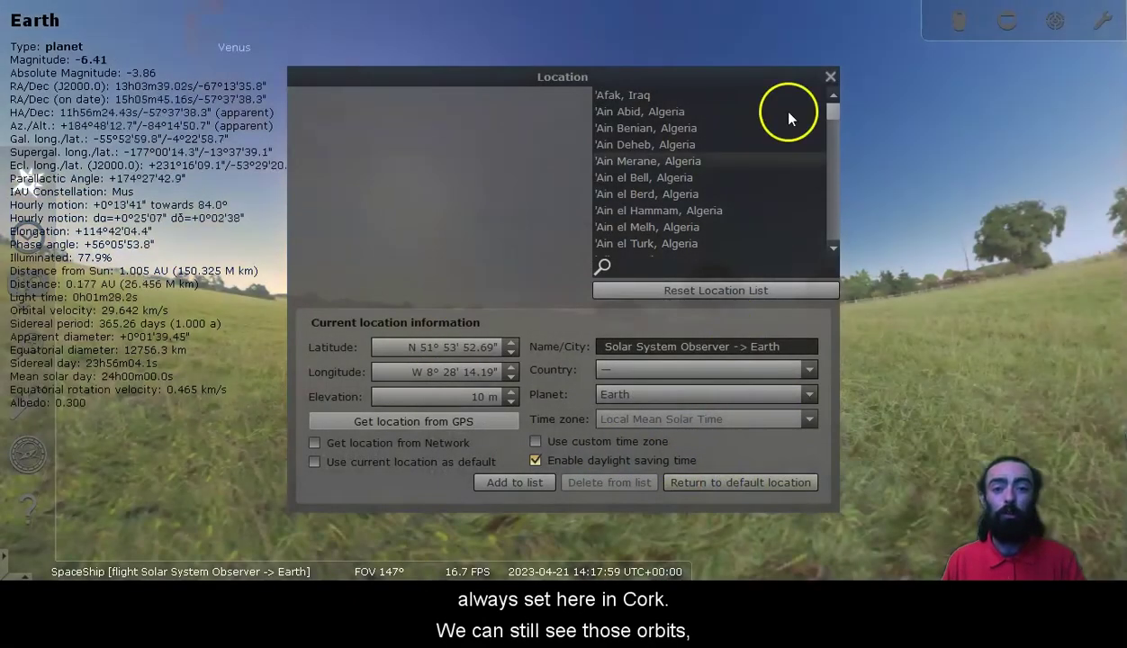
left_click(830, 78)
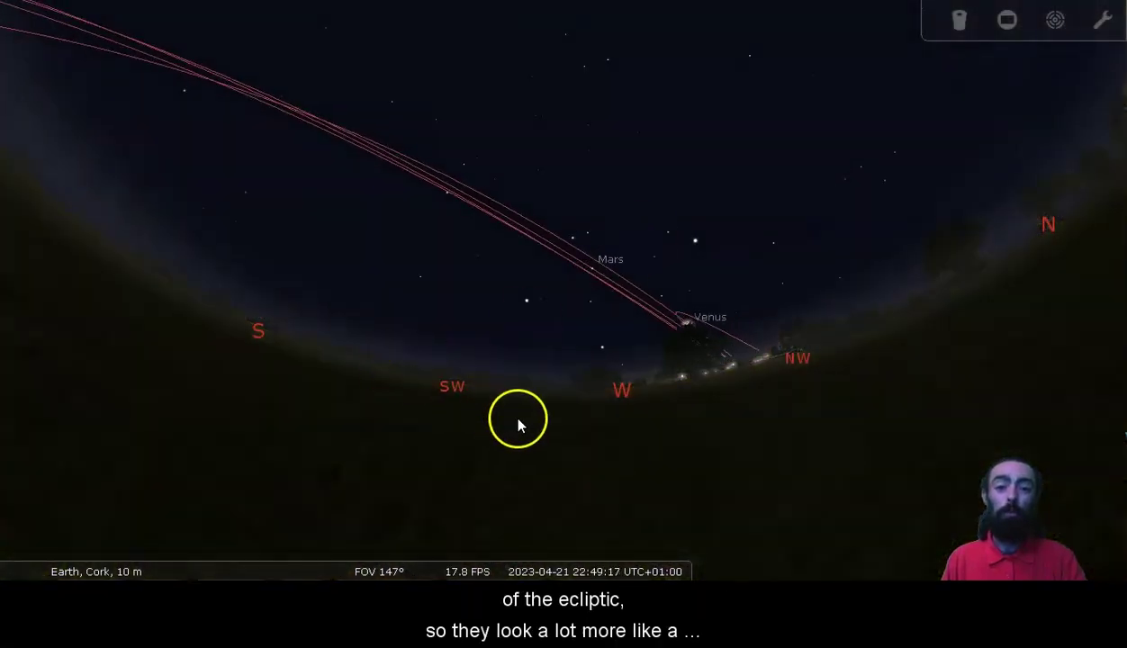
Pan Cork's sky so the orbit arcs past Mars and Venus stretch from SE to NW
left_click_drag(506, 409, 607, 462)
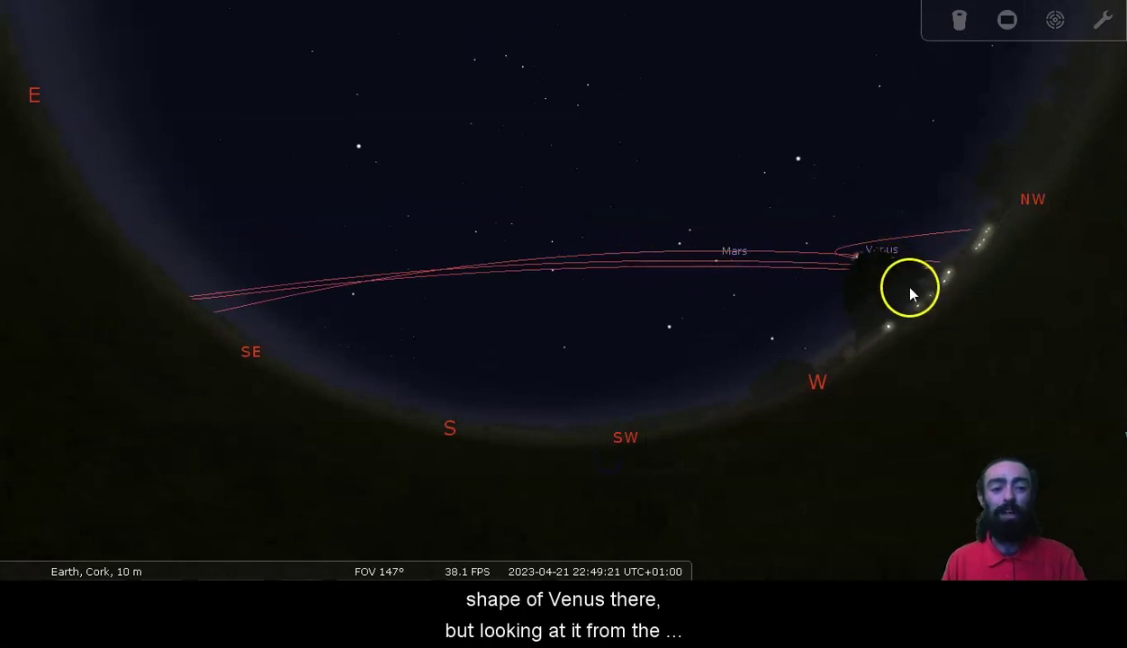
left_click_drag(896, 287, 824, 284)
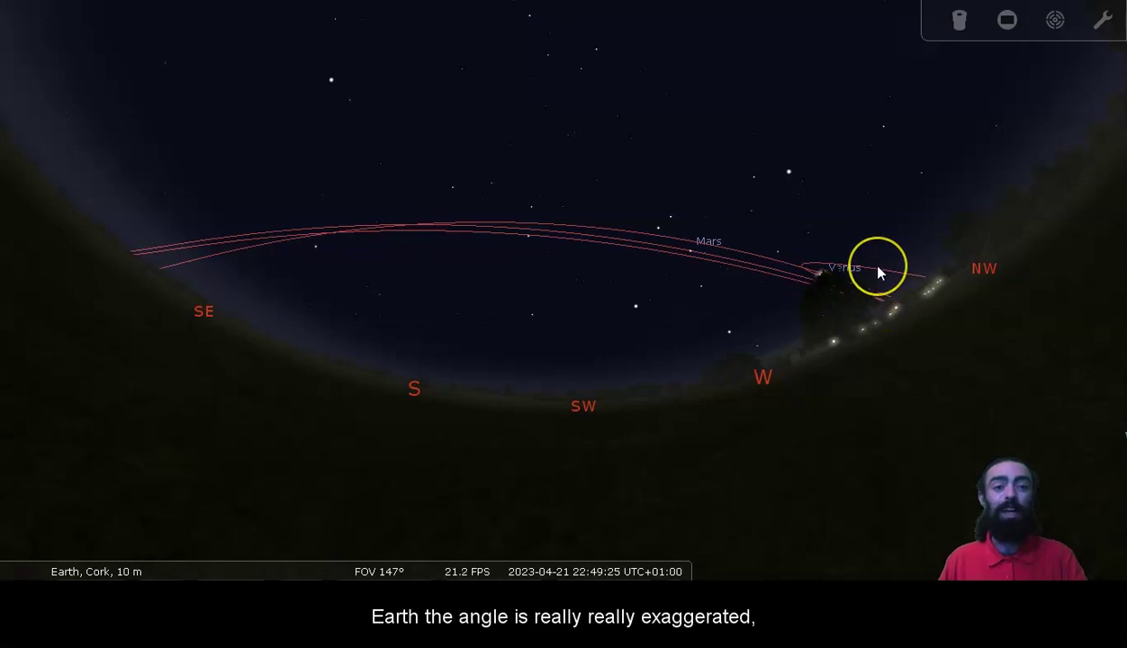
left_click_drag(868, 317, 805, 342)
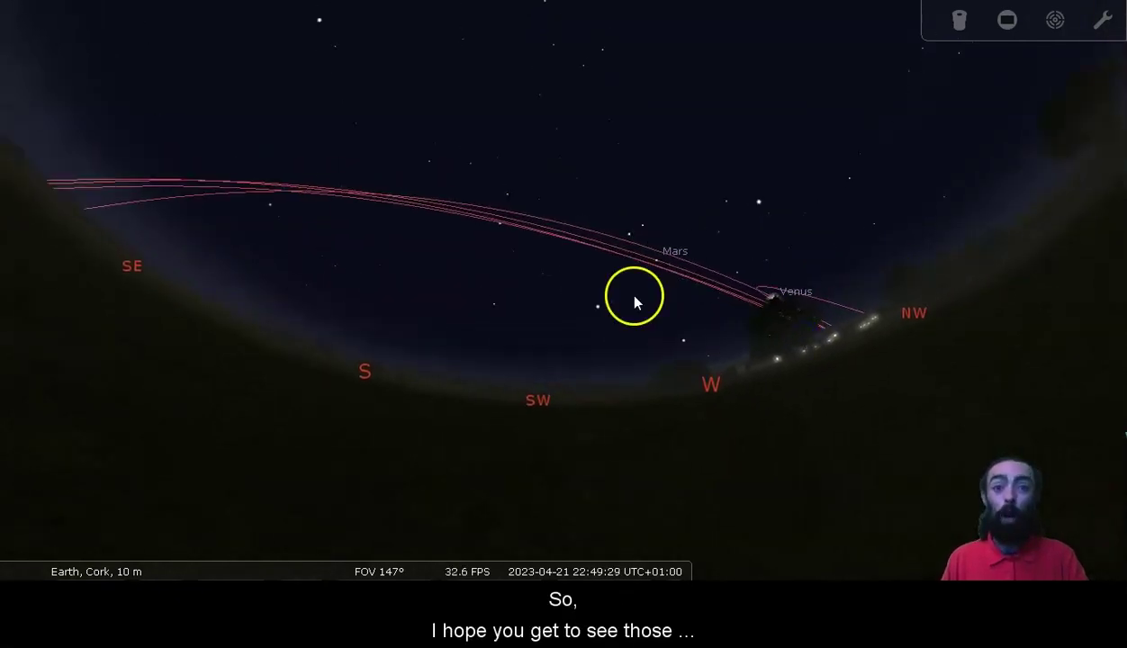
left_click_drag(633, 304, 604, 324)
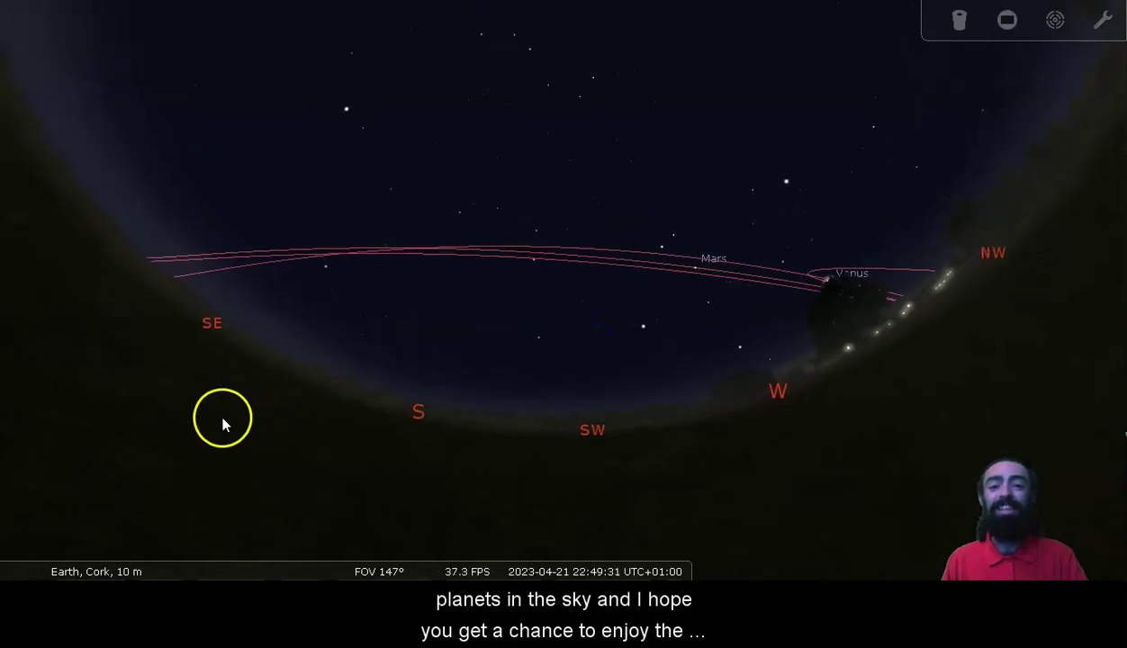
mouse_move(47, 511)
mouse_move(153, 558)
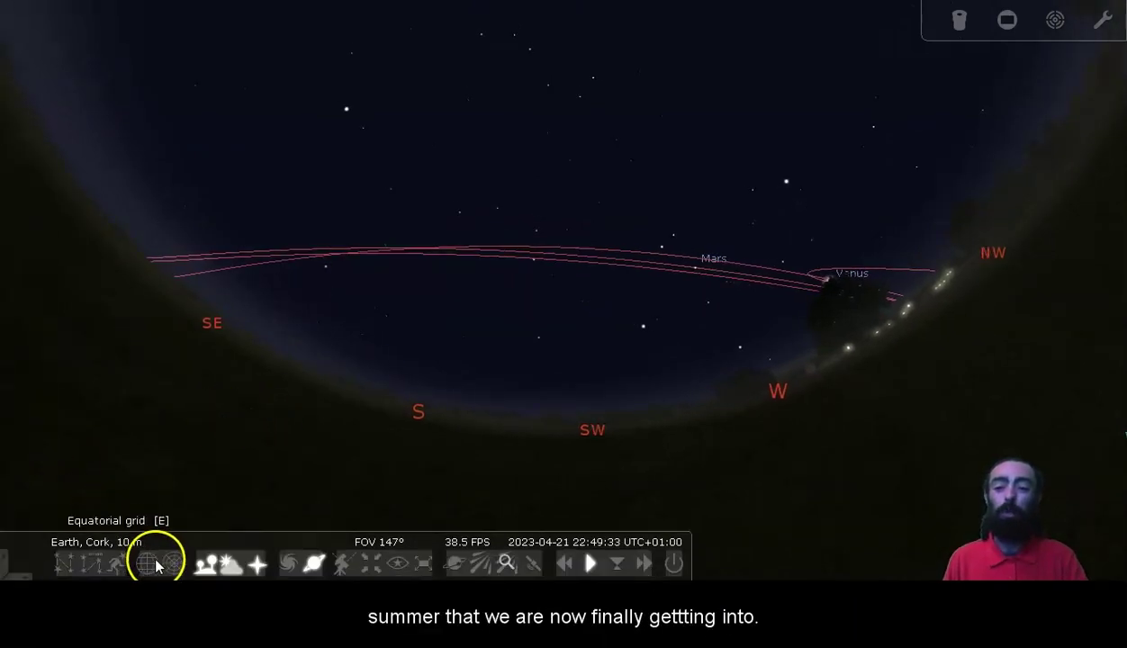